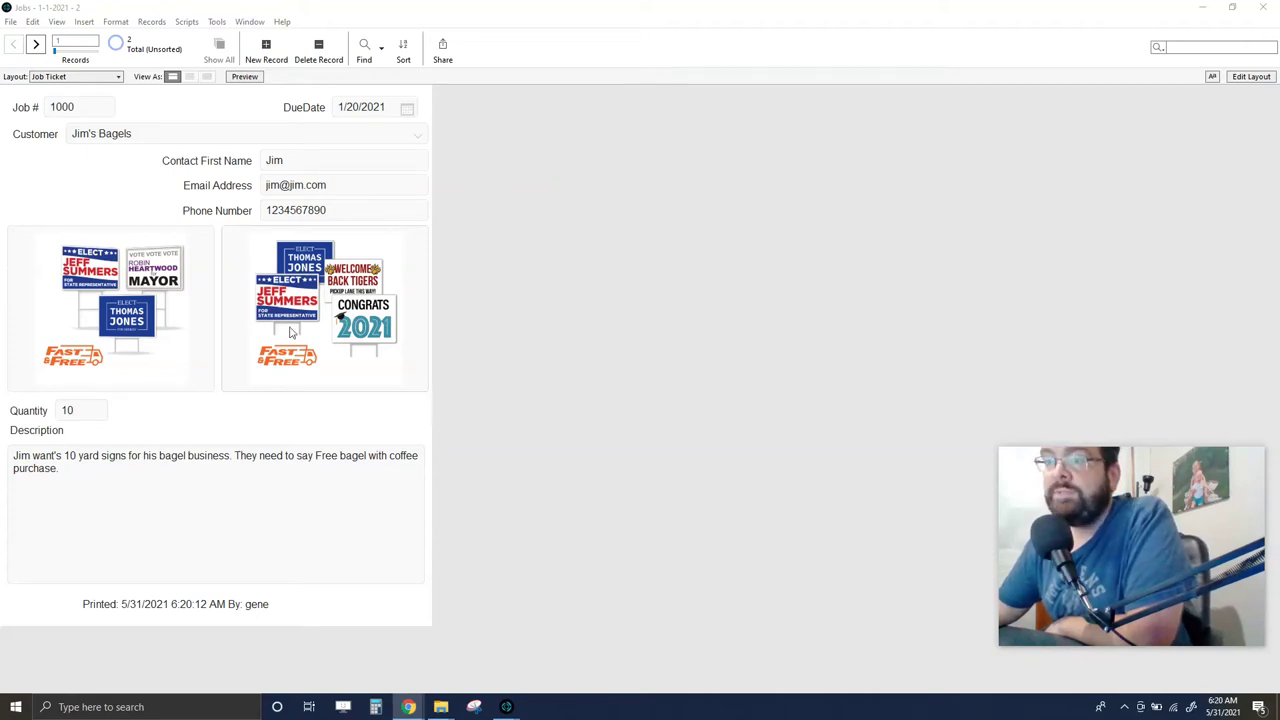
Move from job 1000 to record 2 of 2, job 1005
{"action": "left_click", "coordinate": [613, 205]}
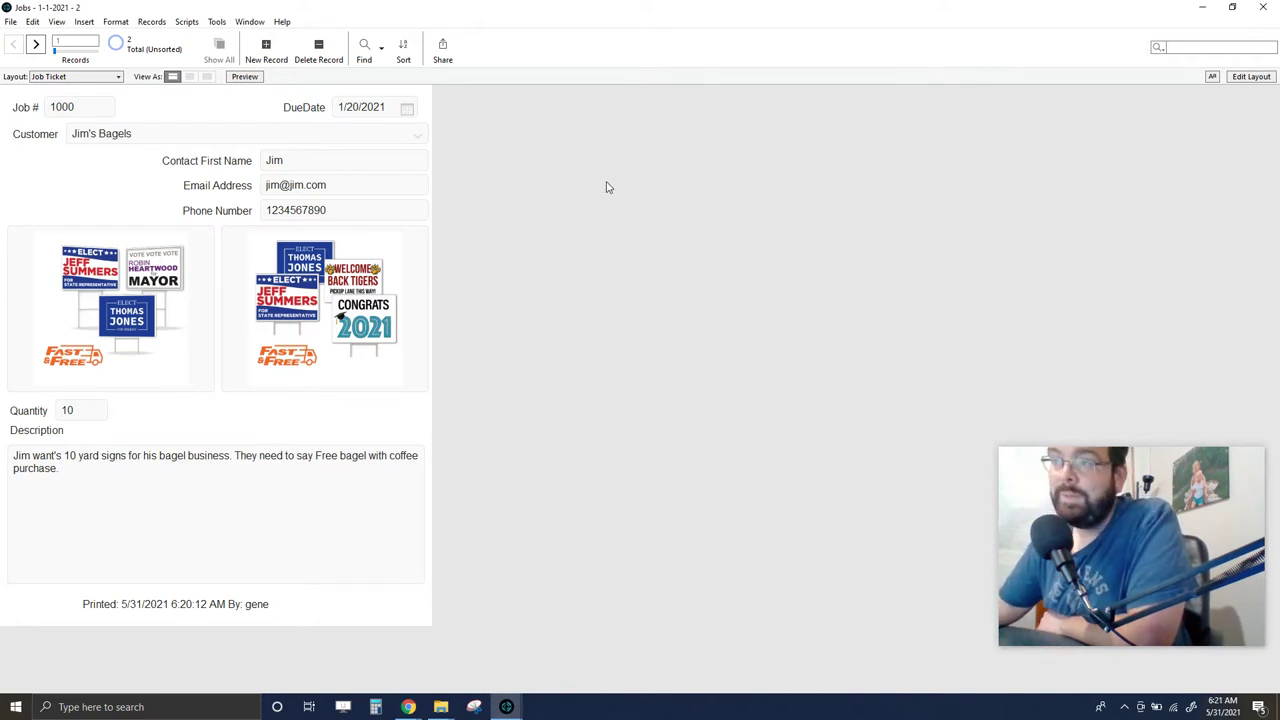
{"action": "left_click", "coordinate": [35, 44]}
{"action": "left_click", "coordinate": [12, 44]}
{"action": "left_click", "coordinate": [35, 44]}
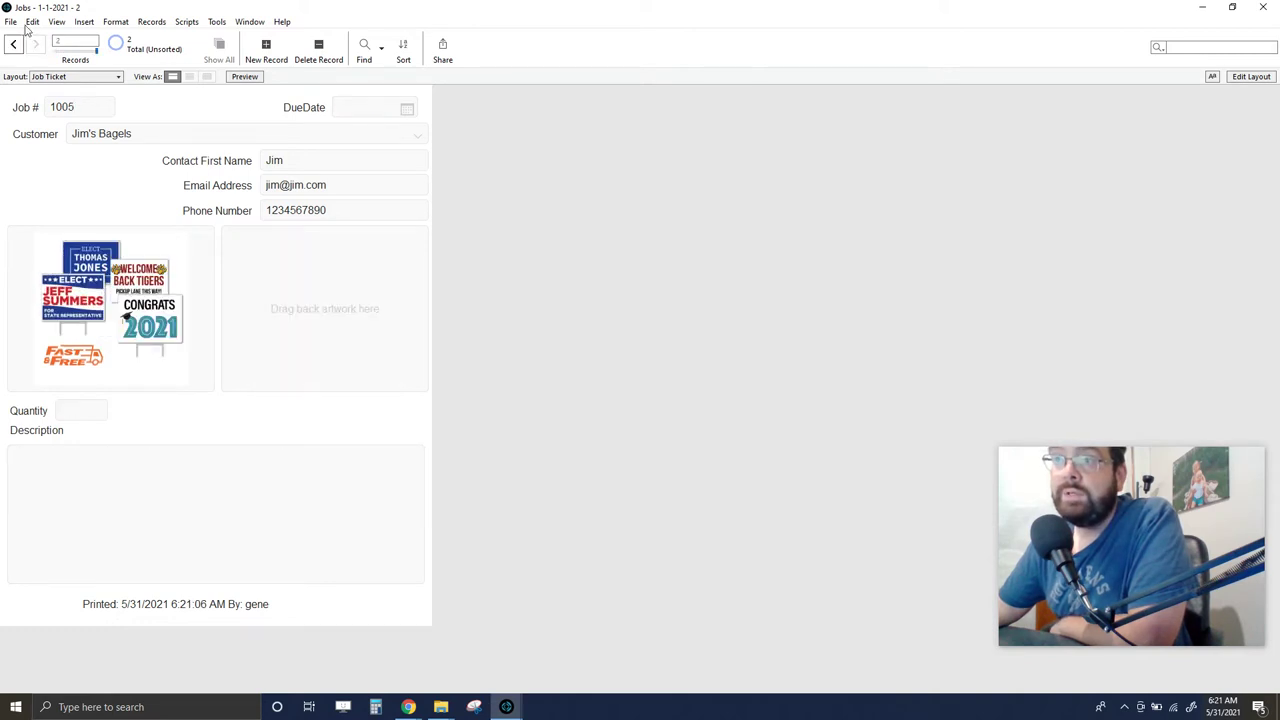
{"action": "left_click", "coordinate": [10, 21]}
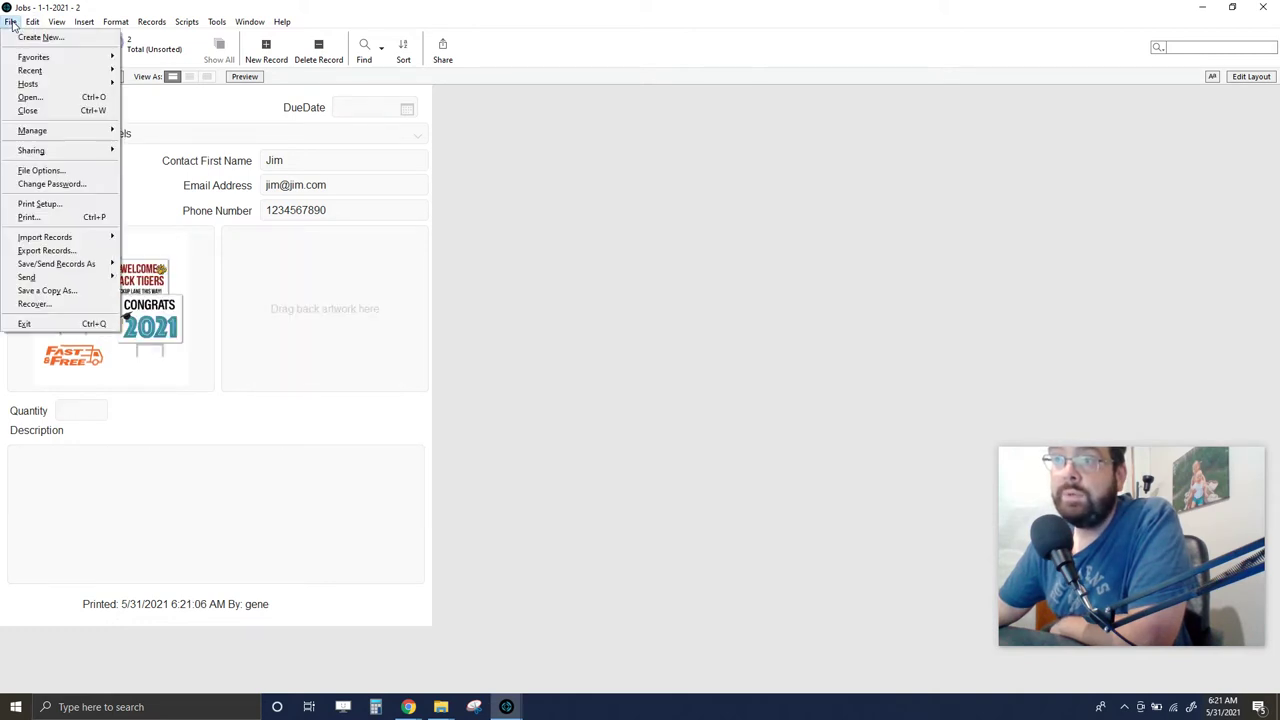
{"action": "left_click", "coordinate": [48, 224]}
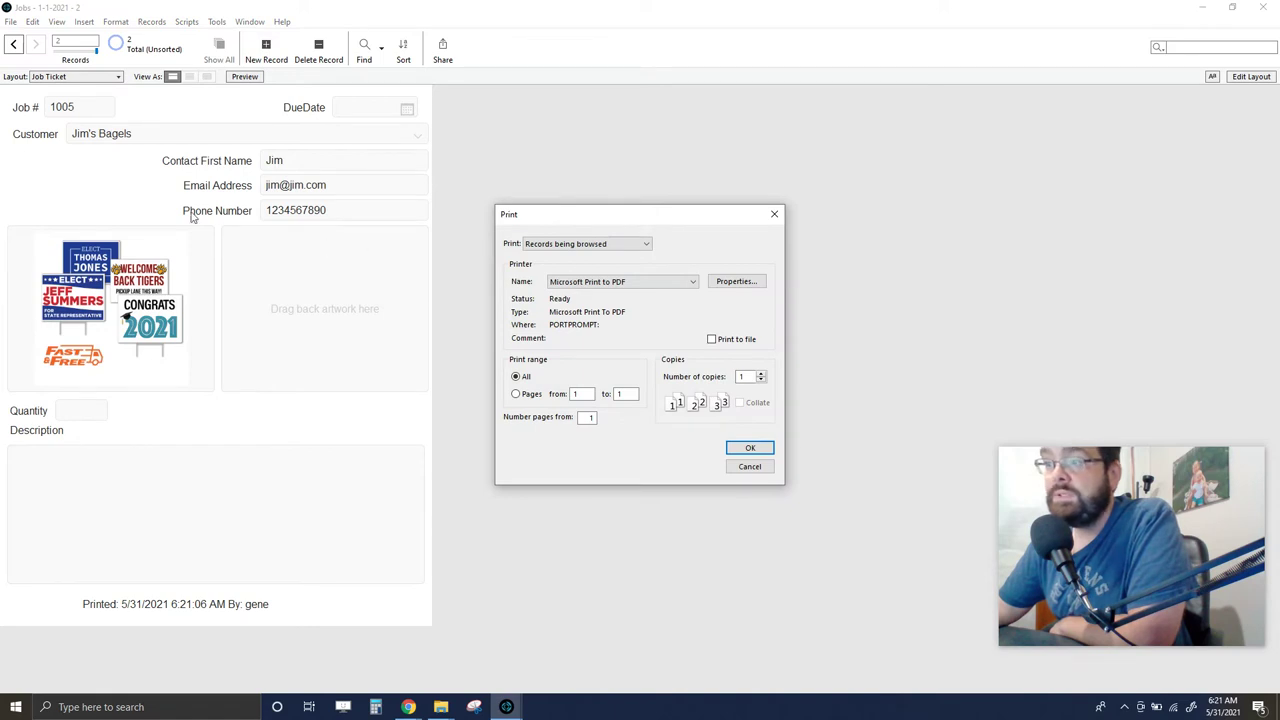
{"action": "left_click", "coordinate": [640, 245]}
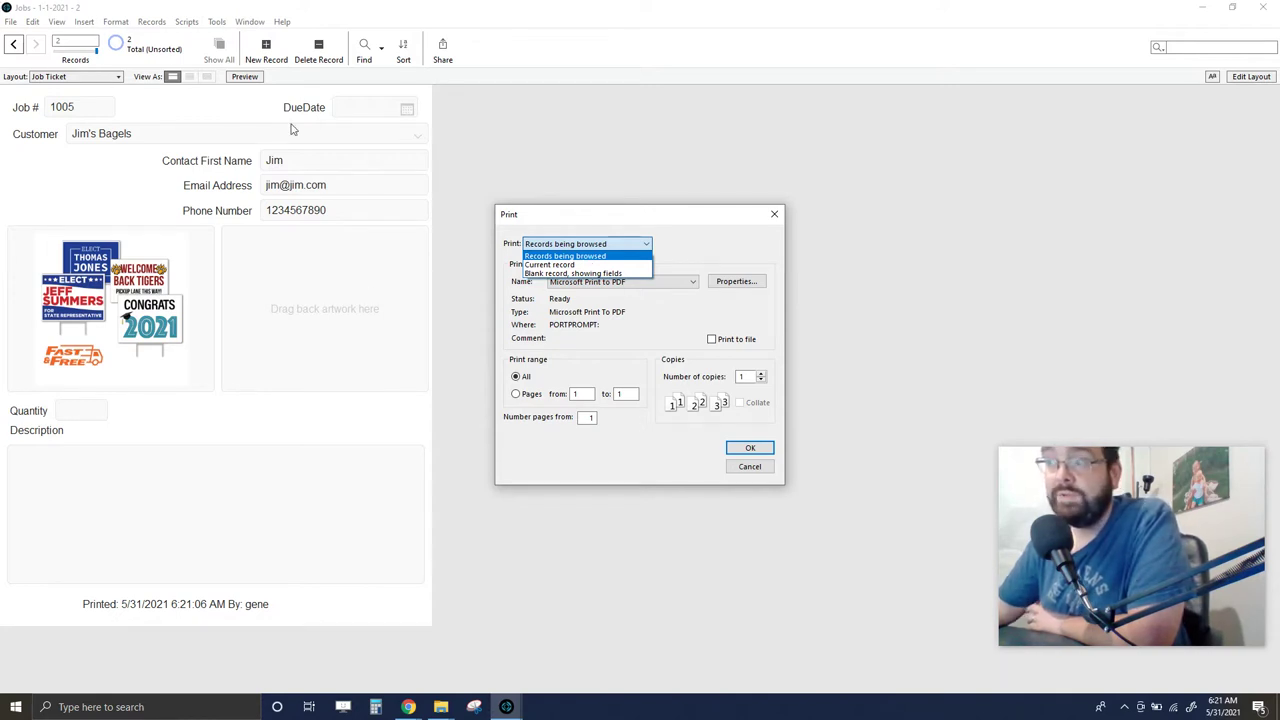
{"action": "left_click", "coordinate": [560, 264]}
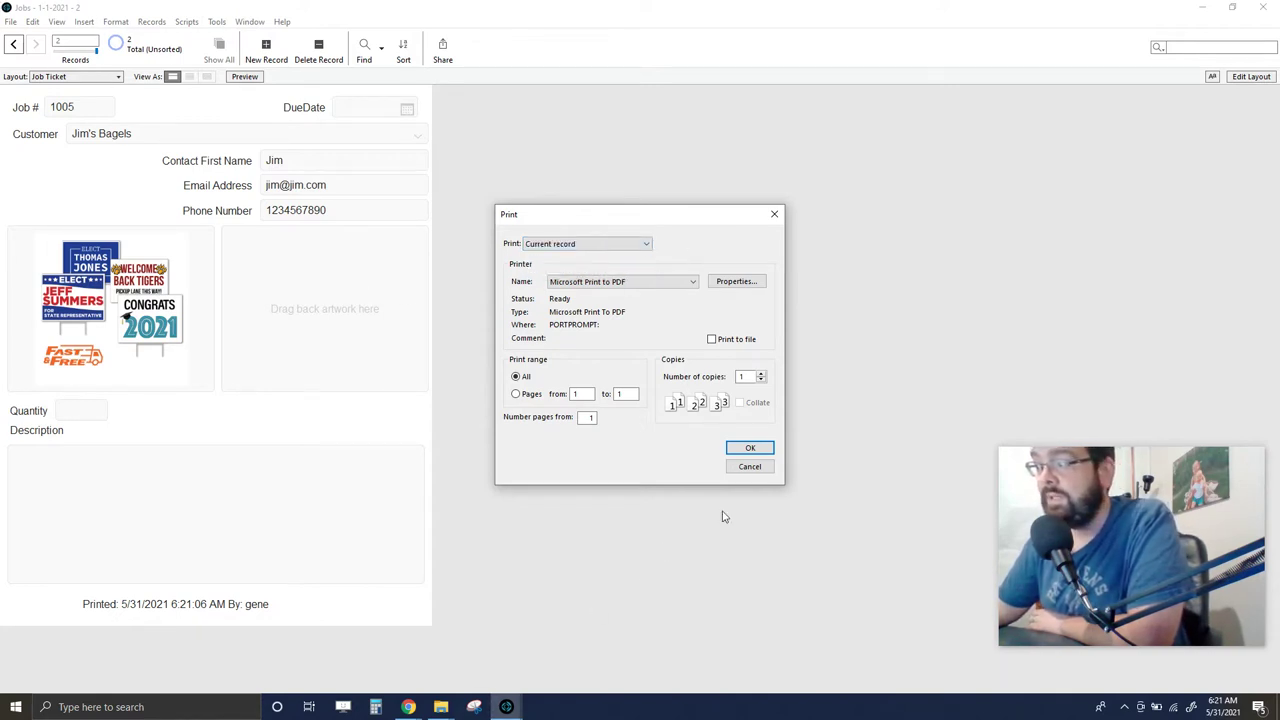
{"action": "left_click", "coordinate": [745, 470]}
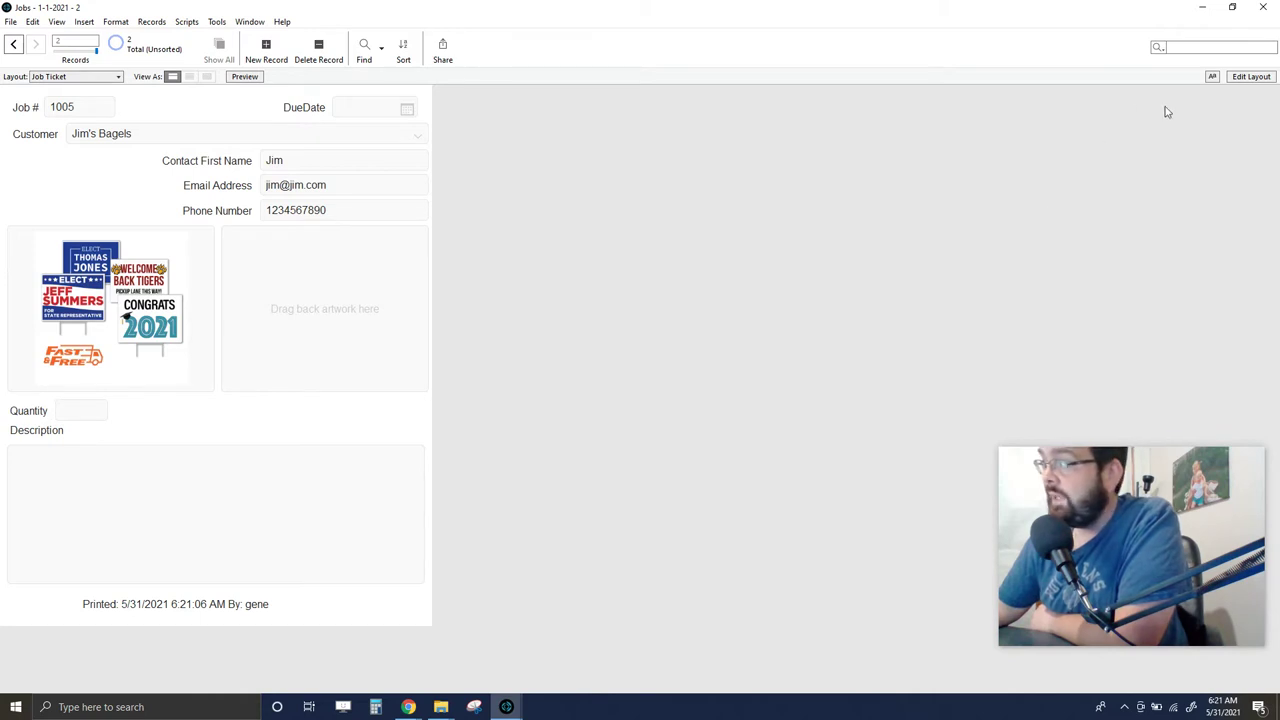
In Layout mode, draw a button labelled Print between Job # and DueDate on Job Ticket
{"action": "left_click", "coordinate": [1250, 77]}
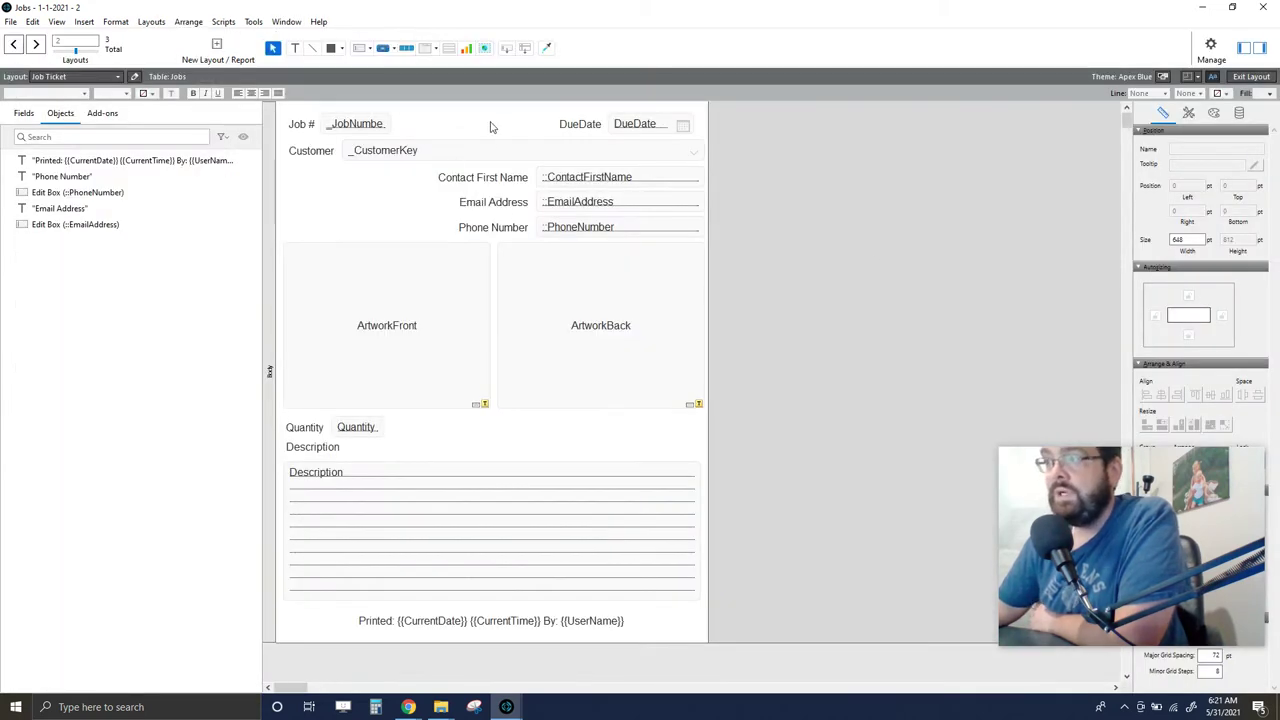
{"action": "left_click", "coordinate": [383, 48]}
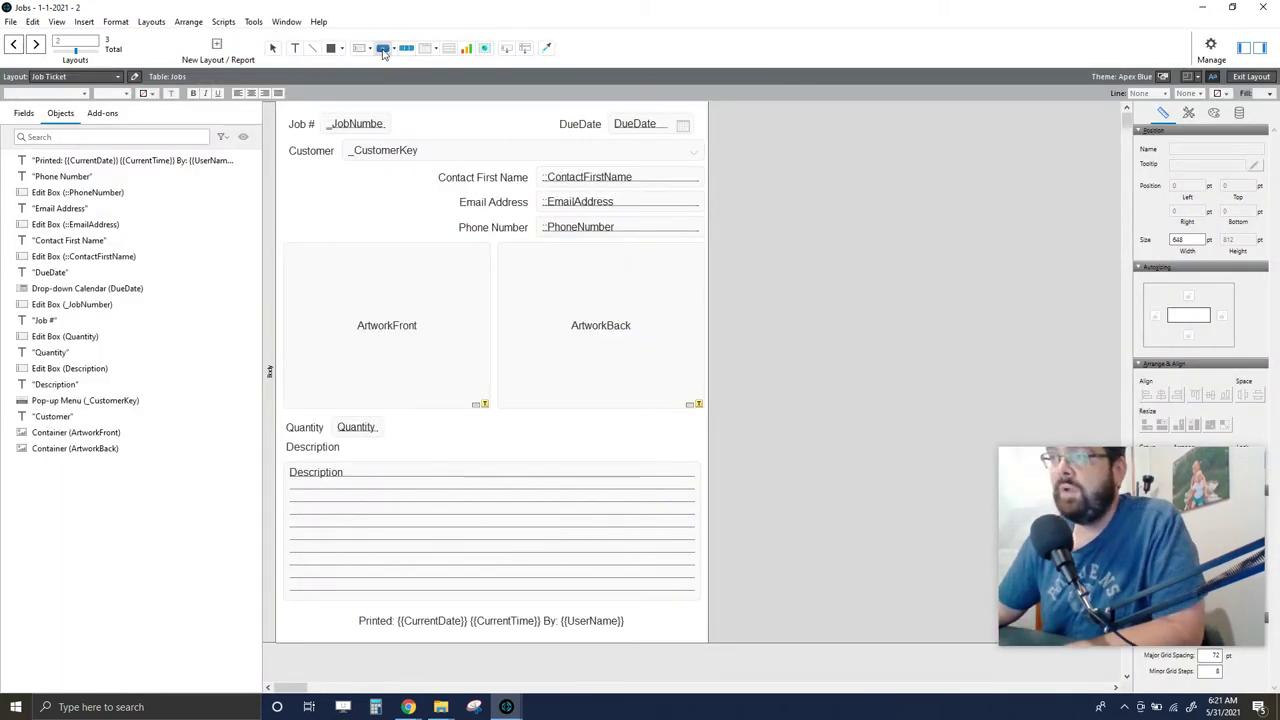
{"action": "left_click_drag", "start_coordinate": [417, 104], "coordinate": [529, 133]}
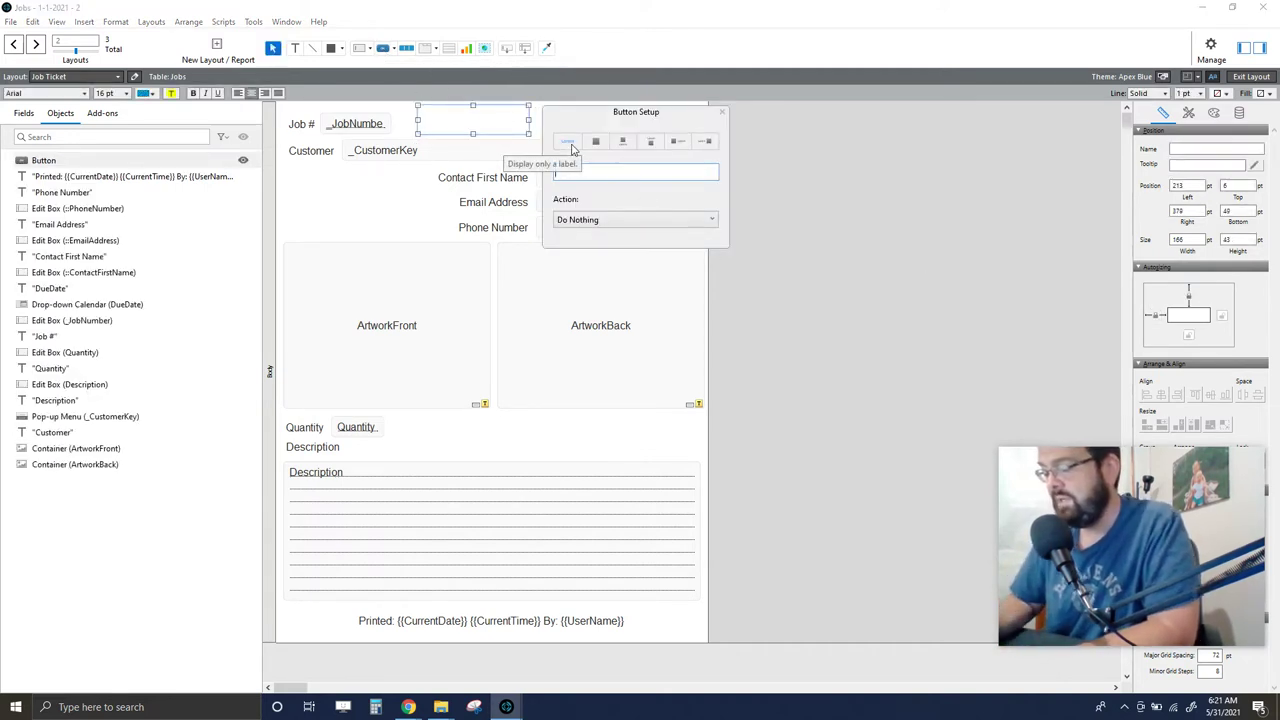
{"action": "type", "text": "Print"}
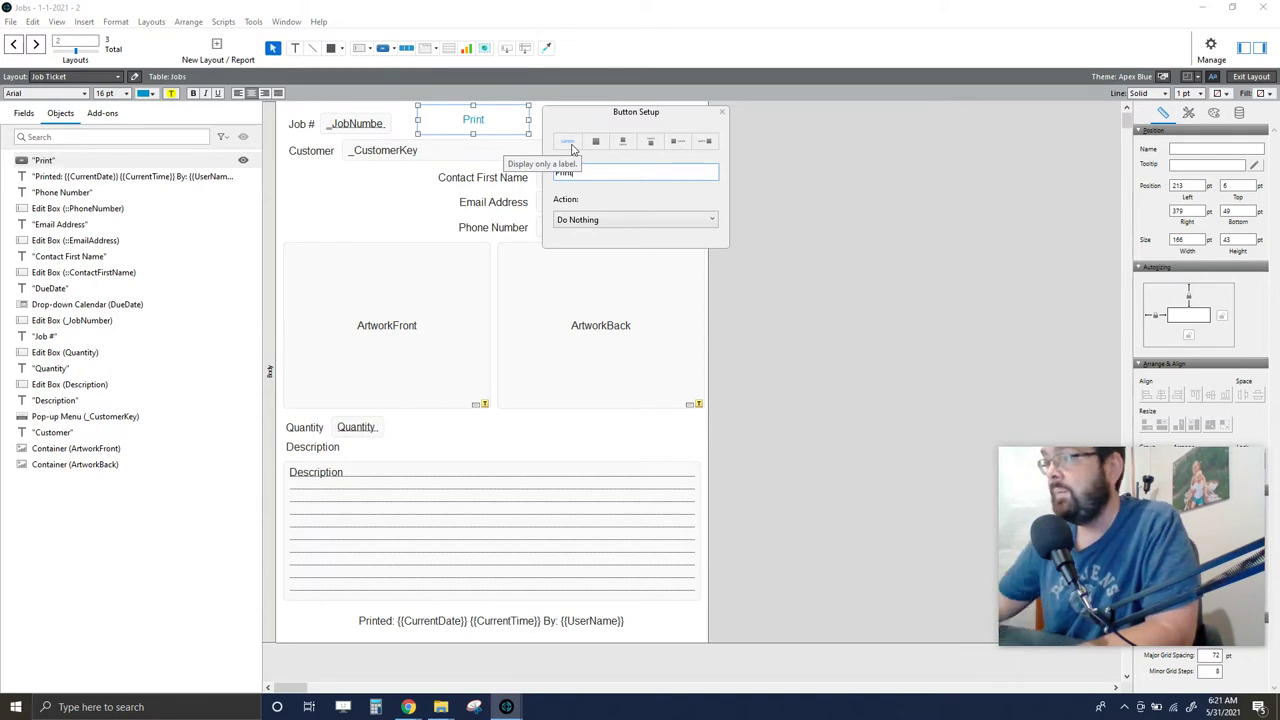
{"action": "left_click", "coordinate": [799, 194]}
Apply the blue Primary style to the Print button
{"action": "left_click", "coordinate": [499, 124]}
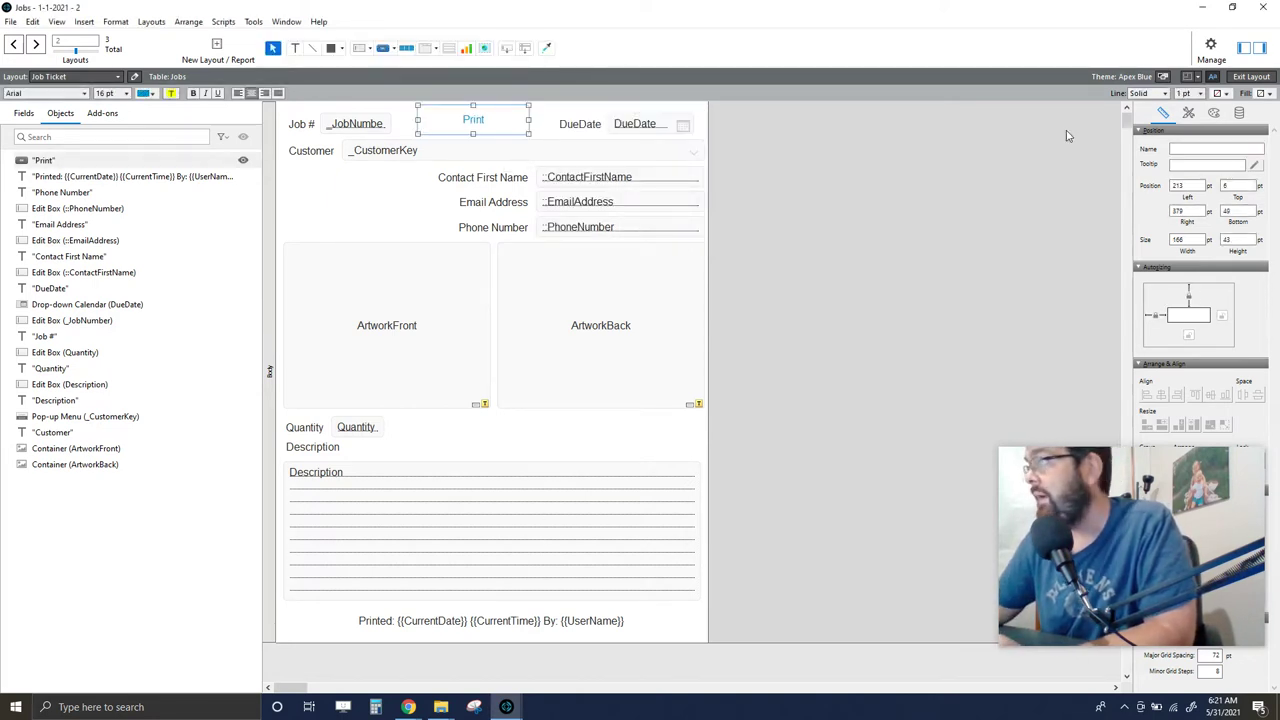
{"action": "left_click", "coordinate": [1189, 114]}
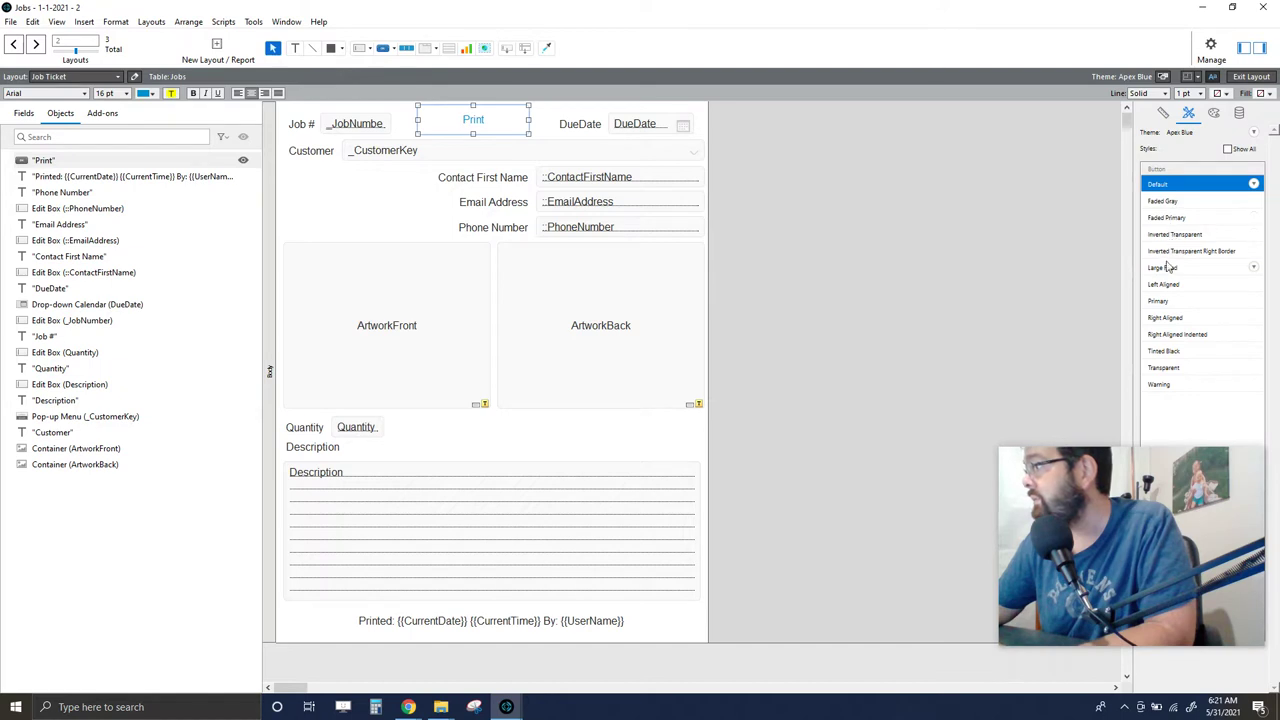
{"action": "left_click", "coordinate": [1162, 301]}
{"action": "left_click", "coordinate": [866, 266]}
Nudge the Print button slightly right and set it to Hide when printing
{"action": "left_click_drag", "start_coordinate": [427, 126], "coordinate": [446, 124]}
{"action": "left_click", "coordinate": [880, 177]}
{"action": "left_click", "coordinate": [525, 121]}
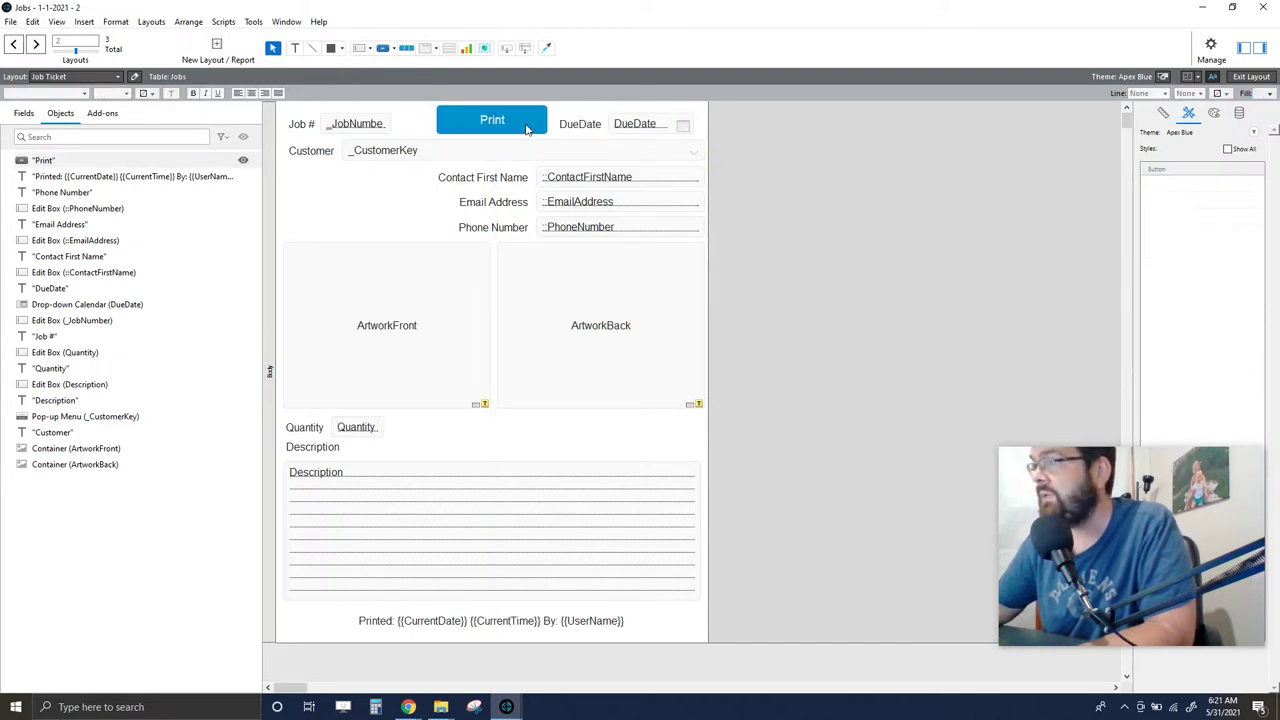
{"action": "left_click", "coordinate": [1164, 115]}
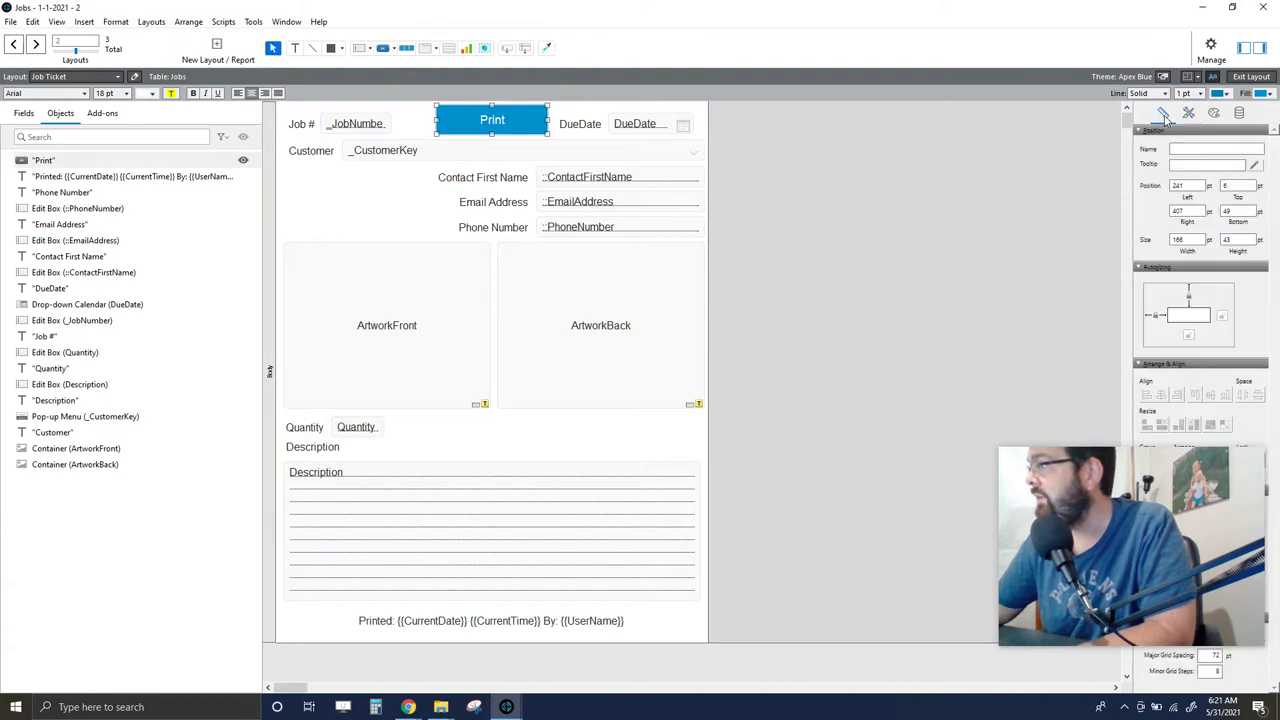
{"action": "left_click_drag", "start_coordinate": [1105, 518], "coordinate": [898, 496]}
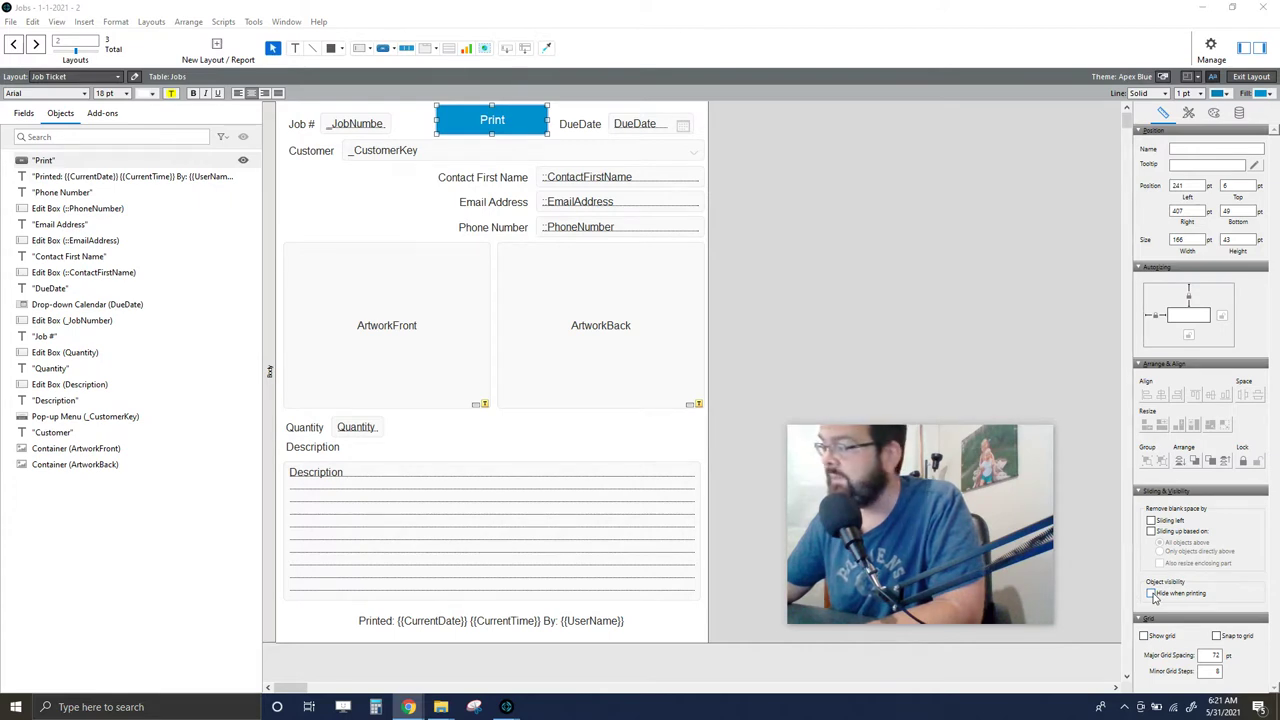
{"action": "left_click", "coordinate": [1151, 593]}
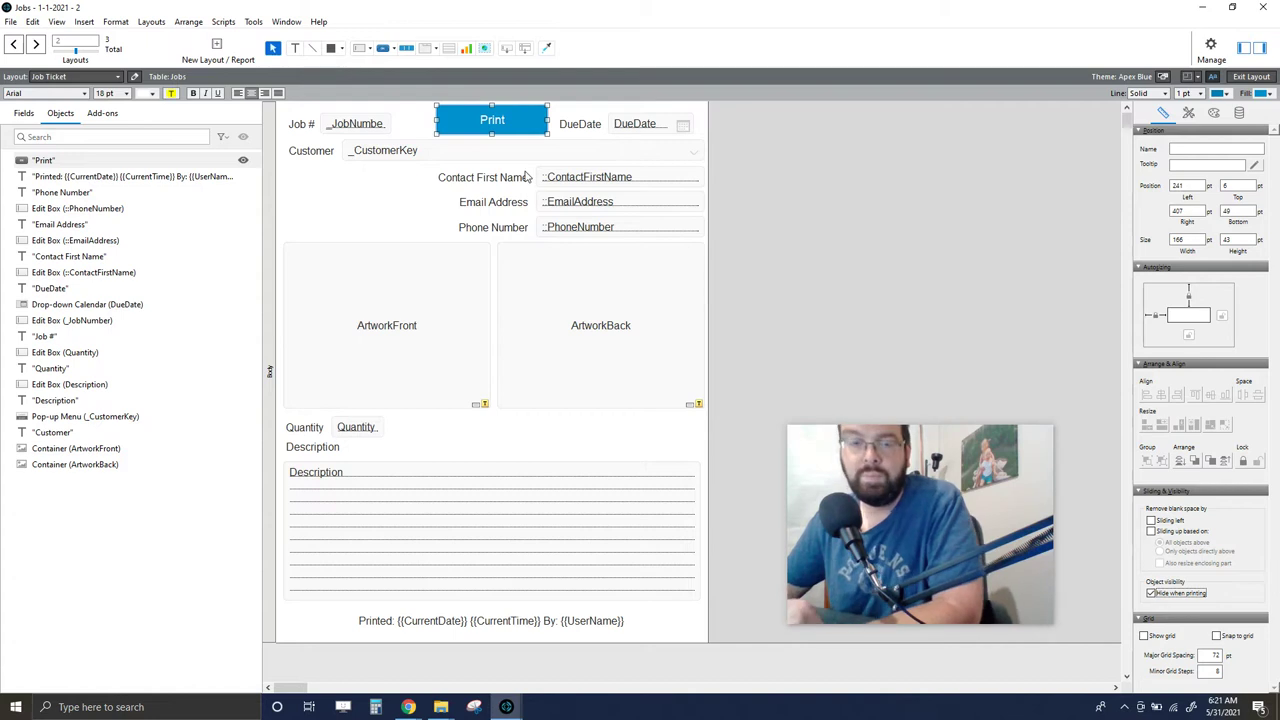
Set the Print button's action to a single Print step with its dialog on
{"action": "right_click", "coordinate": [501, 118]}
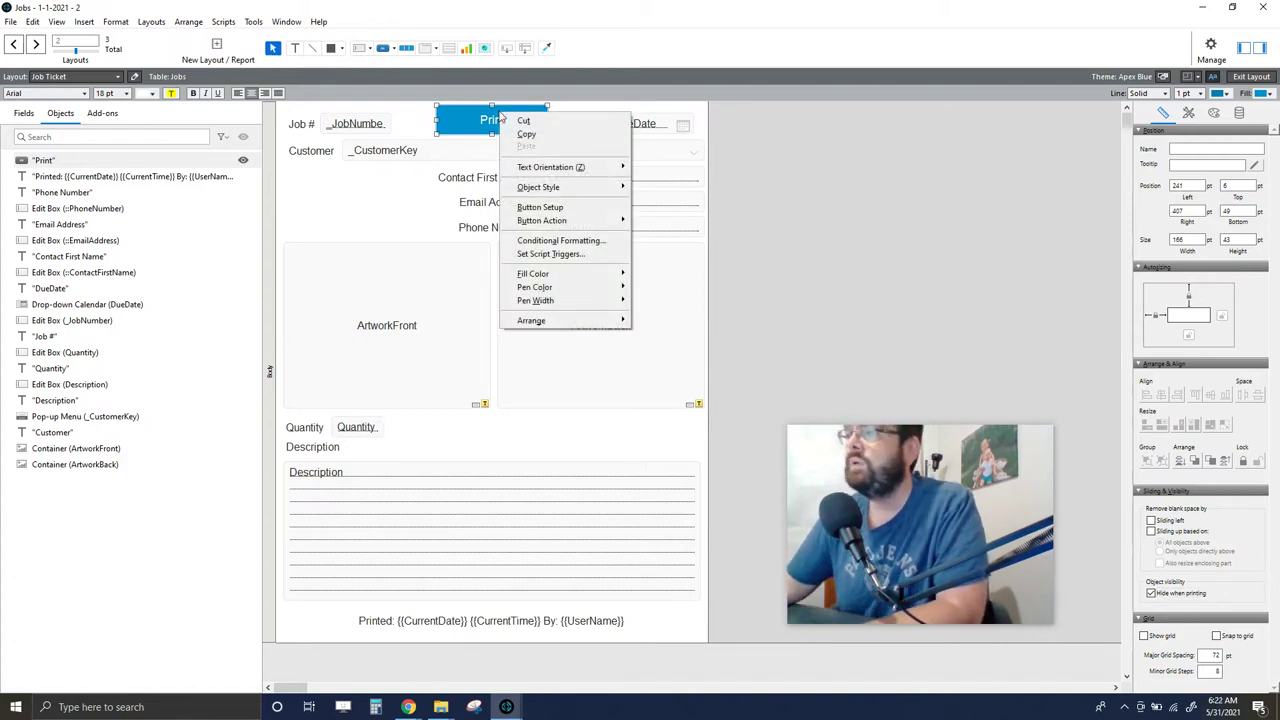
{"action": "left_click", "coordinate": [530, 207]}
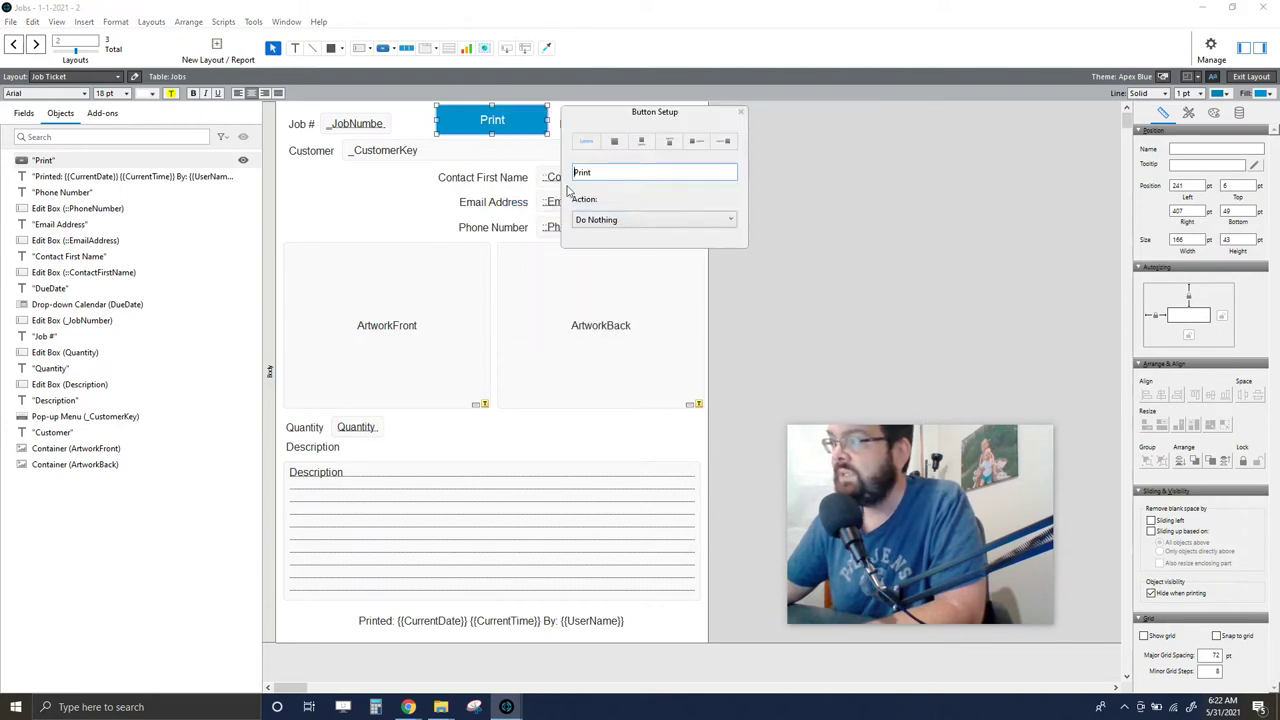
{"action": "left_click", "coordinate": [615, 222]}
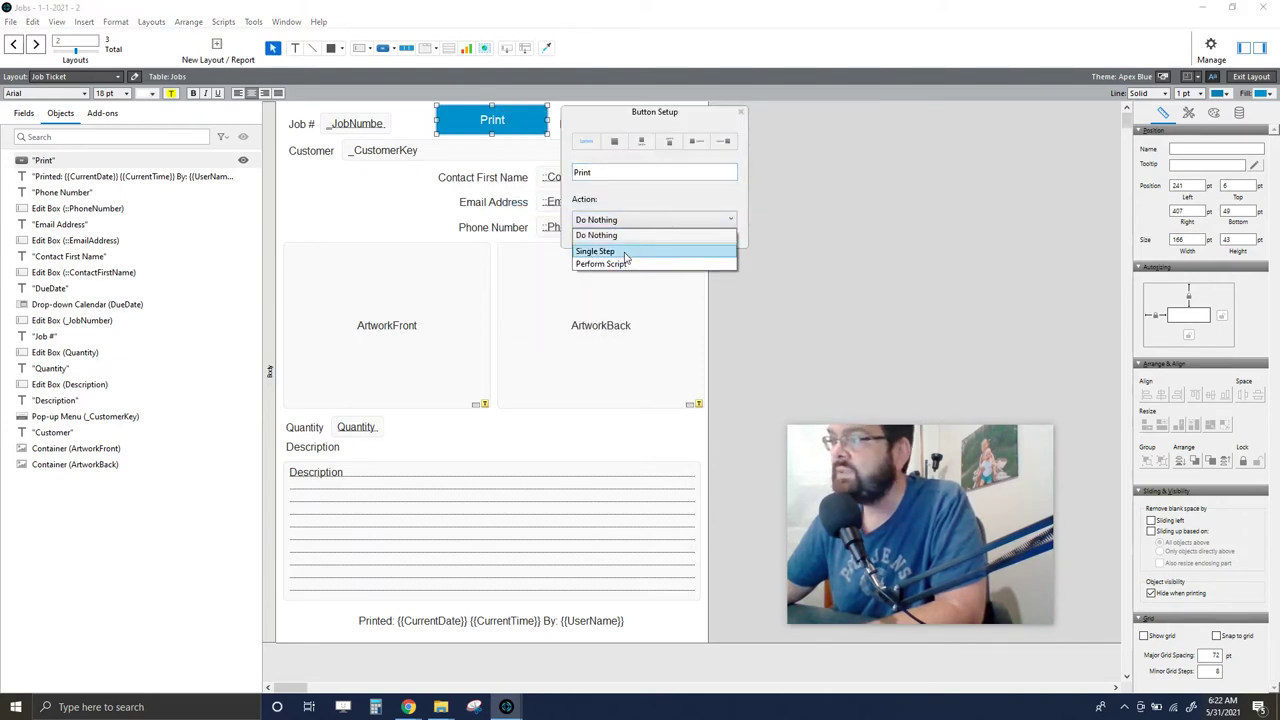
{"action": "left_click", "coordinate": [624, 253]}
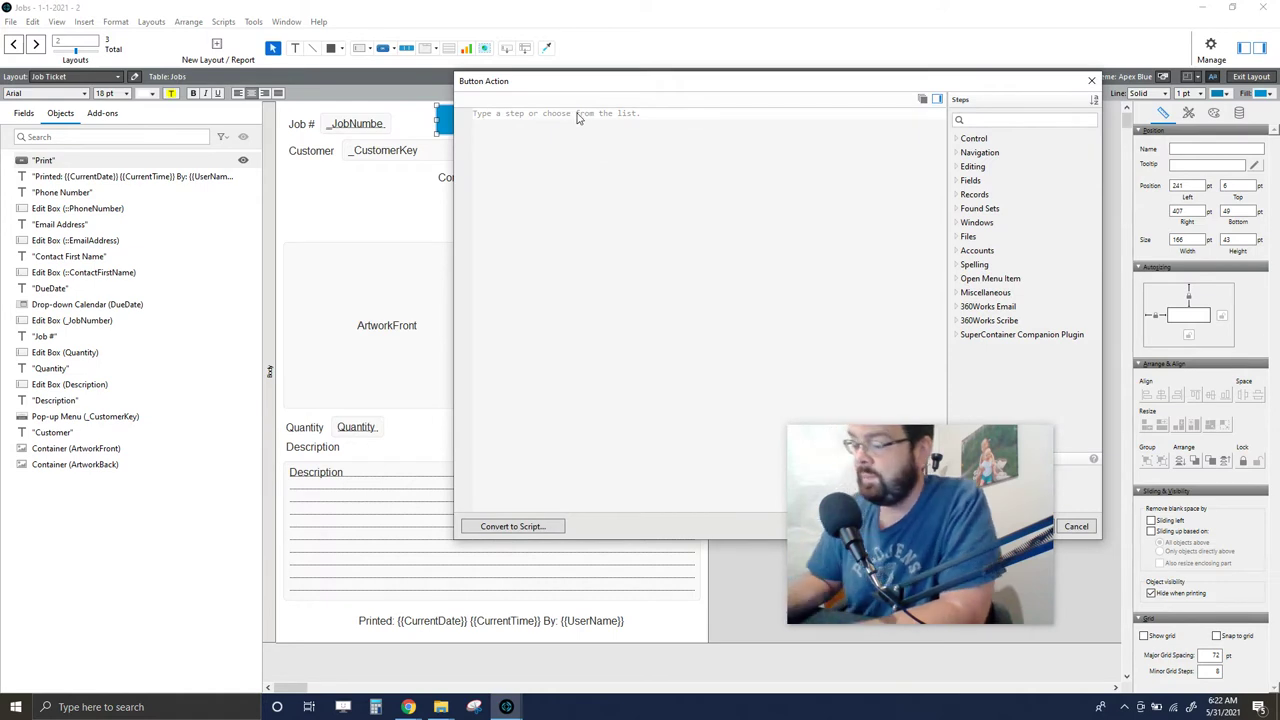
{"action": "type", "text": "Print"}
{"action": "key", "text": "Return"}
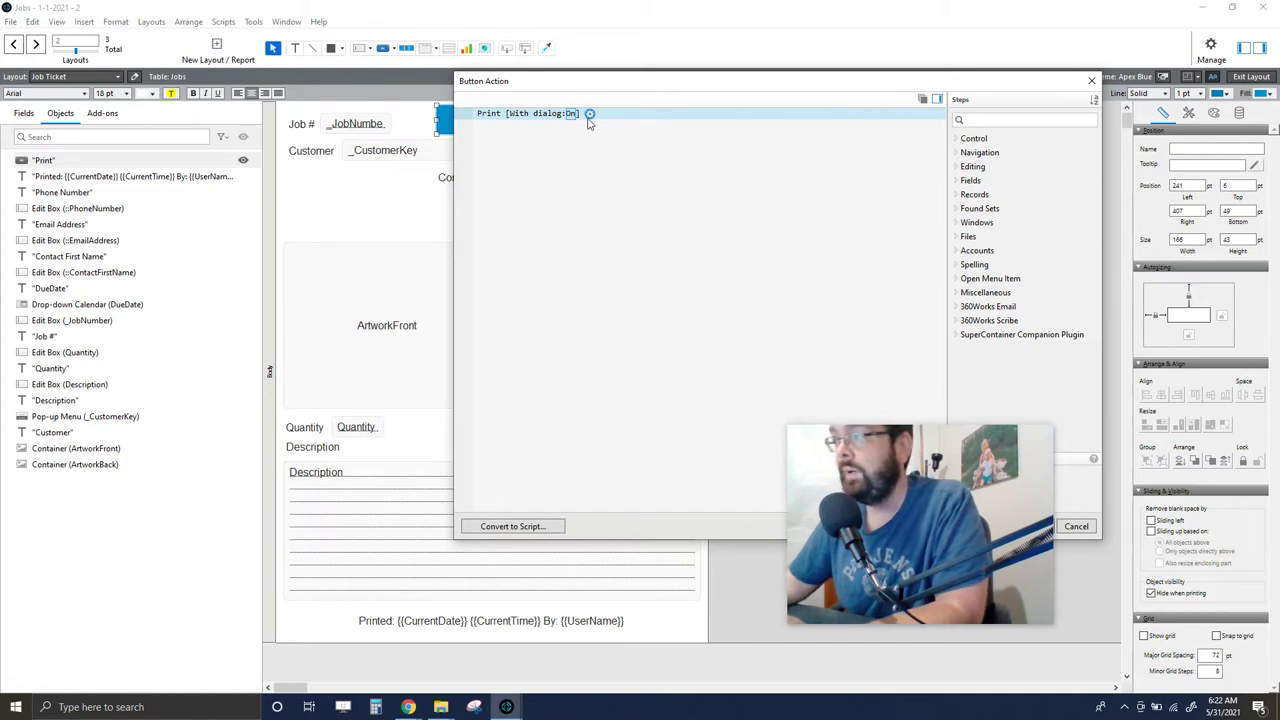
{"action": "left_click", "coordinate": [589, 114]}
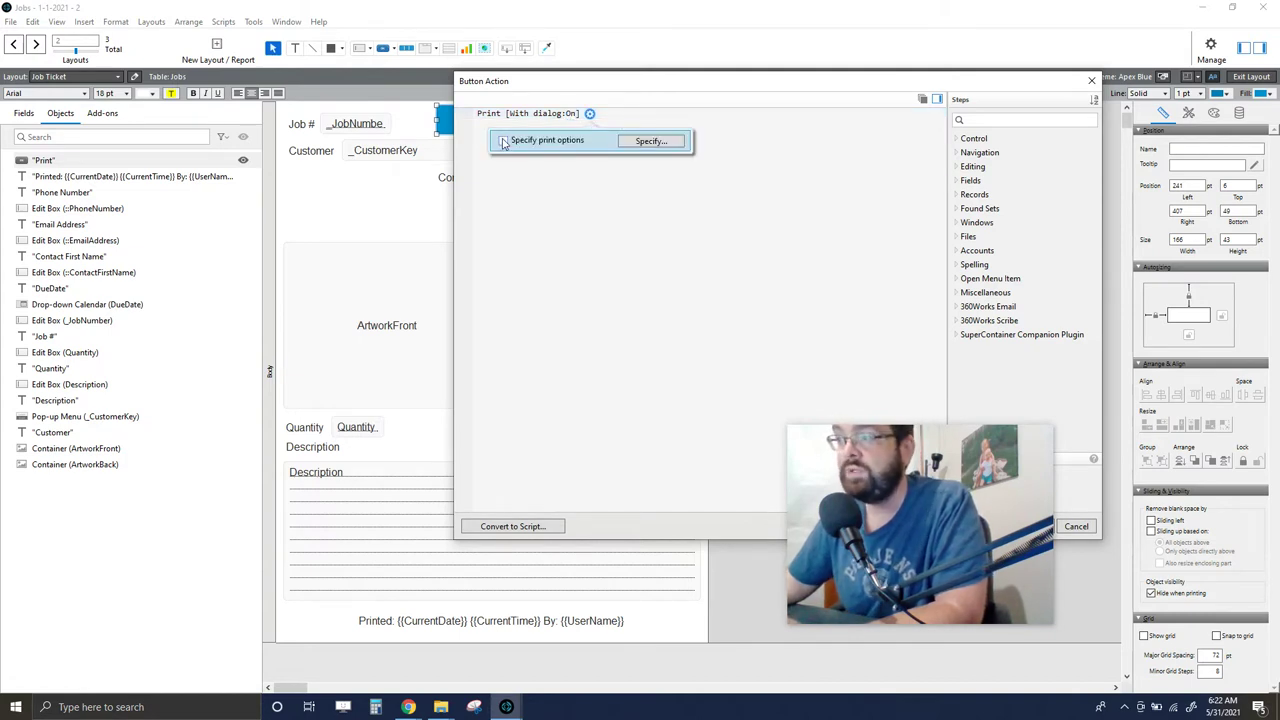
Specify print options for the step: current record only, printer Microsoft Print to PDF
{"action": "left_click", "coordinate": [650, 141]}
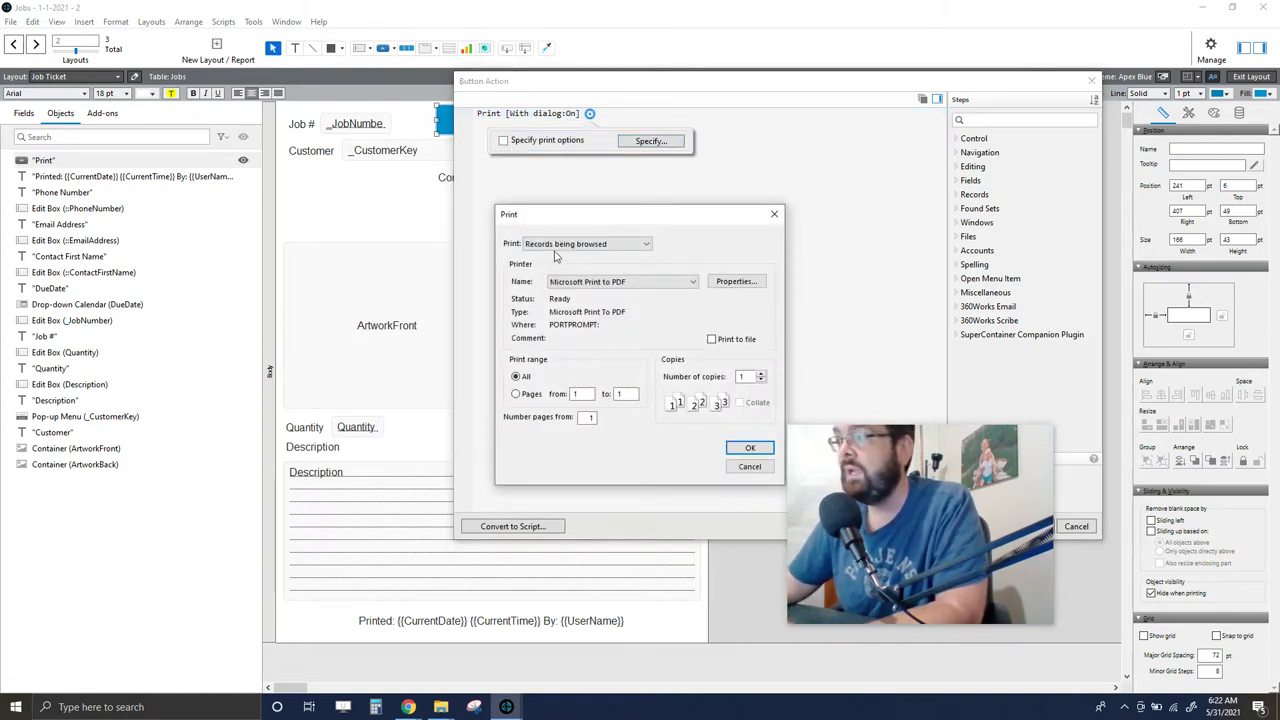
{"action": "left_click", "coordinate": [585, 244]}
{"action": "left_click", "coordinate": [565, 258]}
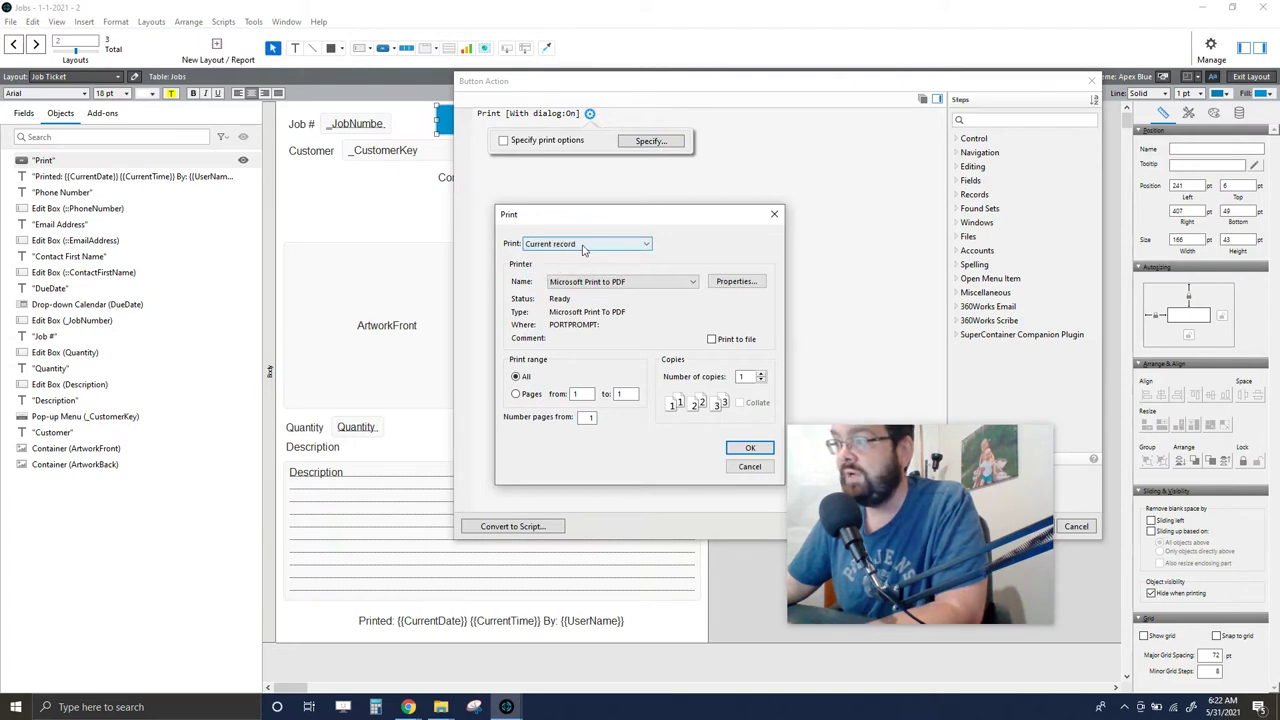
{"action": "left_click", "coordinate": [660, 281]}
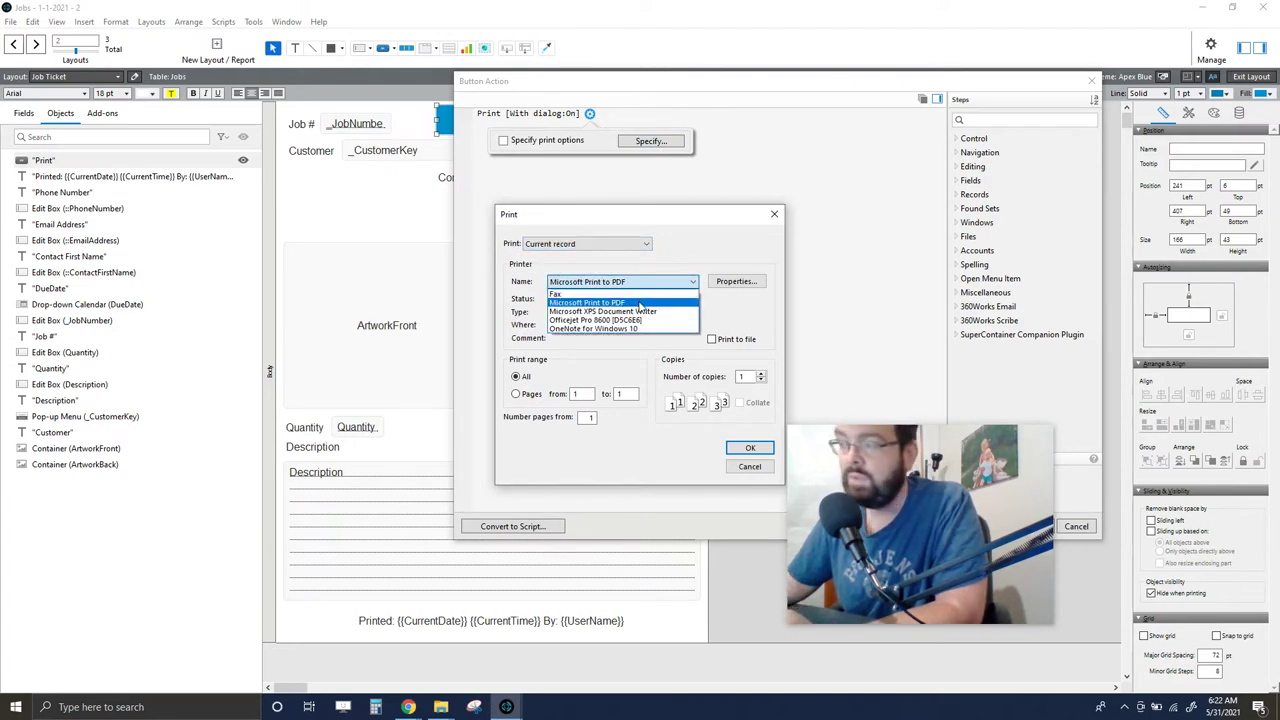
{"action": "left_click", "coordinate": [639, 304]}
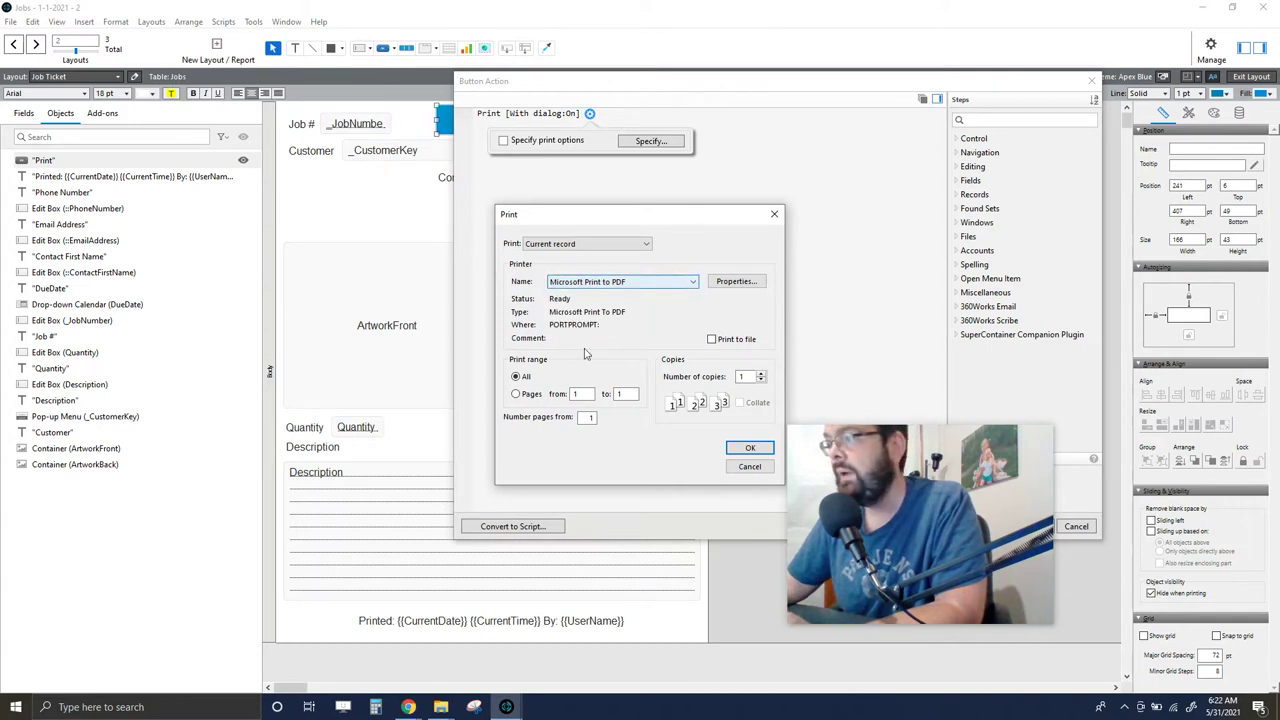
{"action": "left_click", "coordinate": [733, 281]}
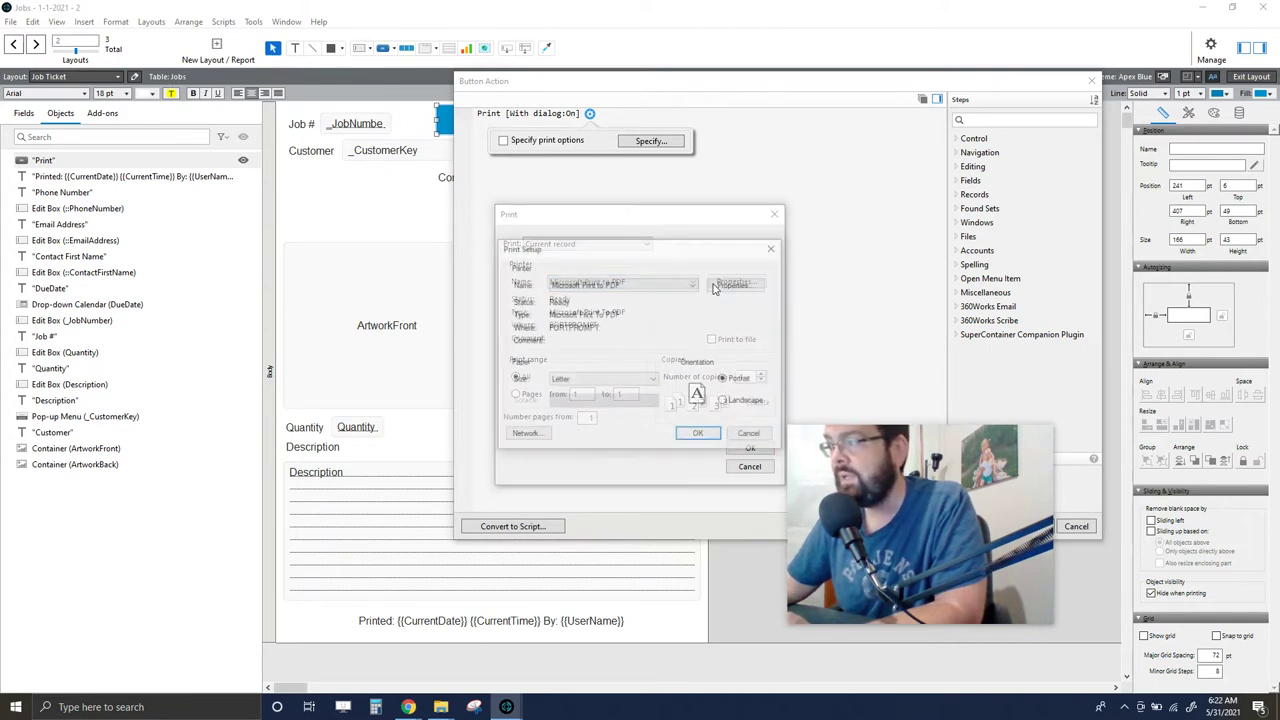
{"action": "left_click", "coordinate": [768, 438]}
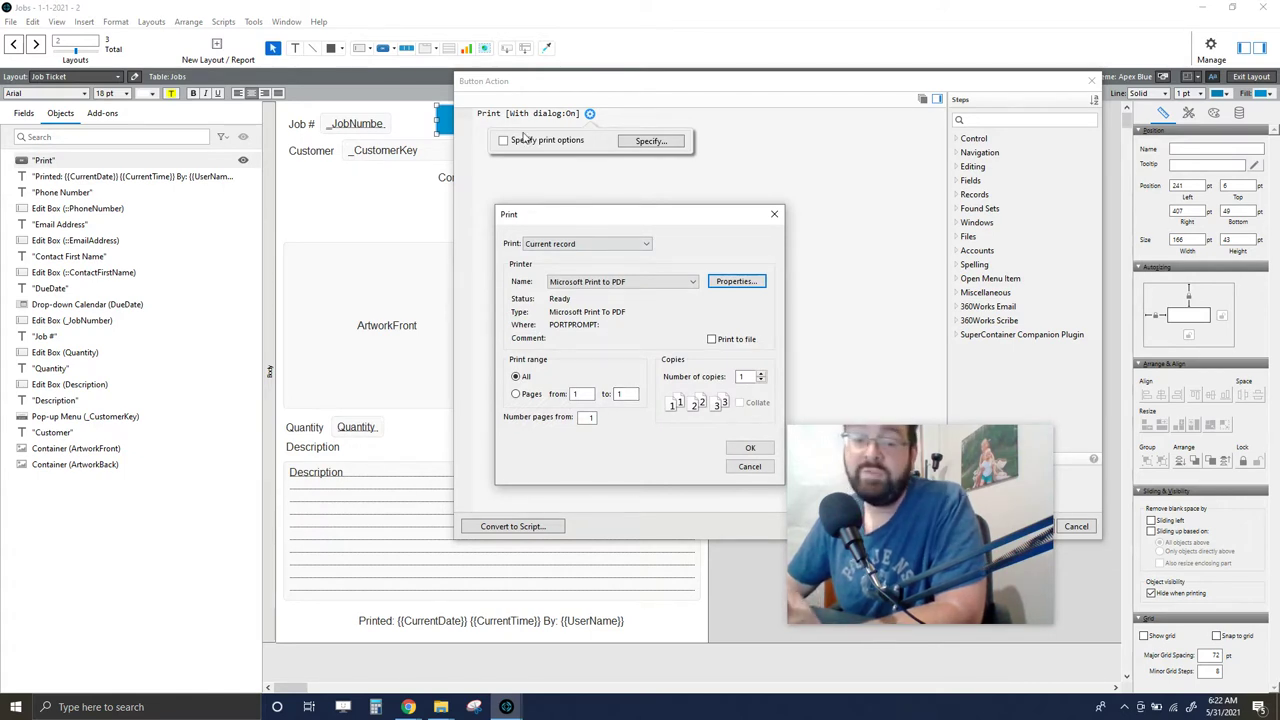
{"action": "left_click", "coordinate": [750, 451]}
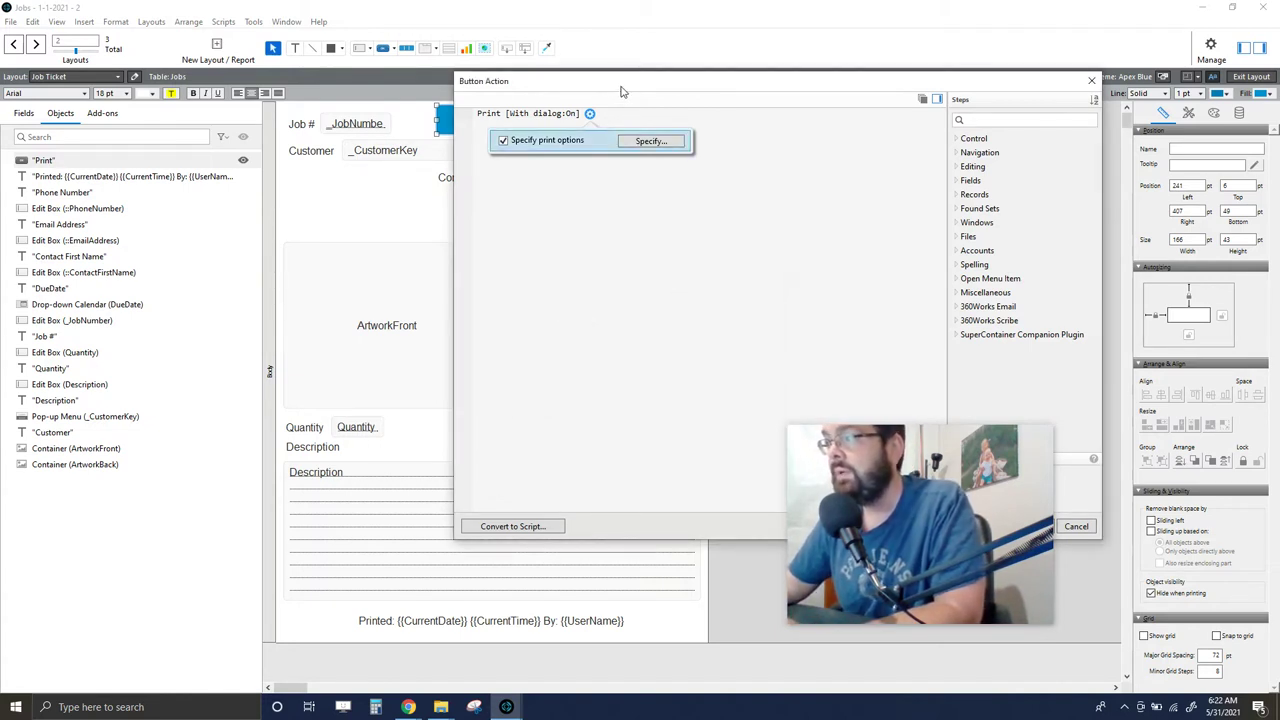
{"action": "left_click_drag", "start_coordinate": [623, 88], "coordinate": [314, 54]}
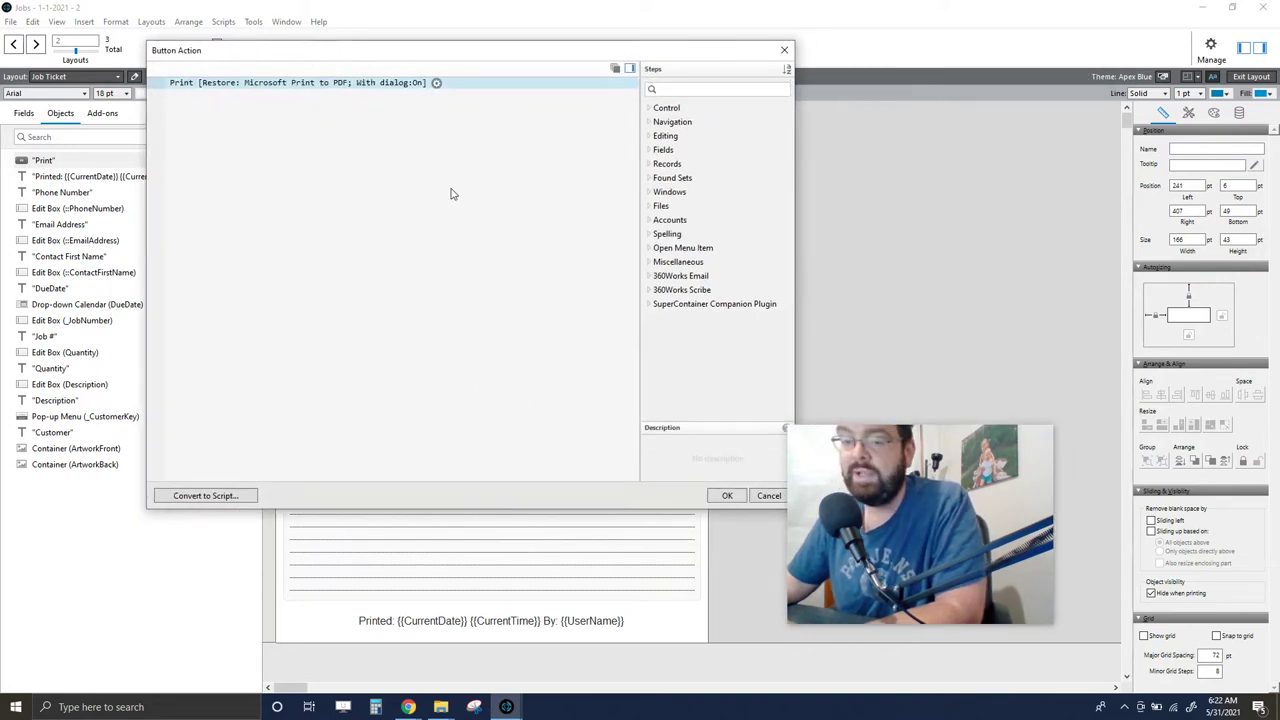
Re-confirm the stored current-record print settings and close Button Setup
{"action": "left_click", "coordinate": [436, 83]}
{"action": "left_click", "coordinate": [497, 110]}
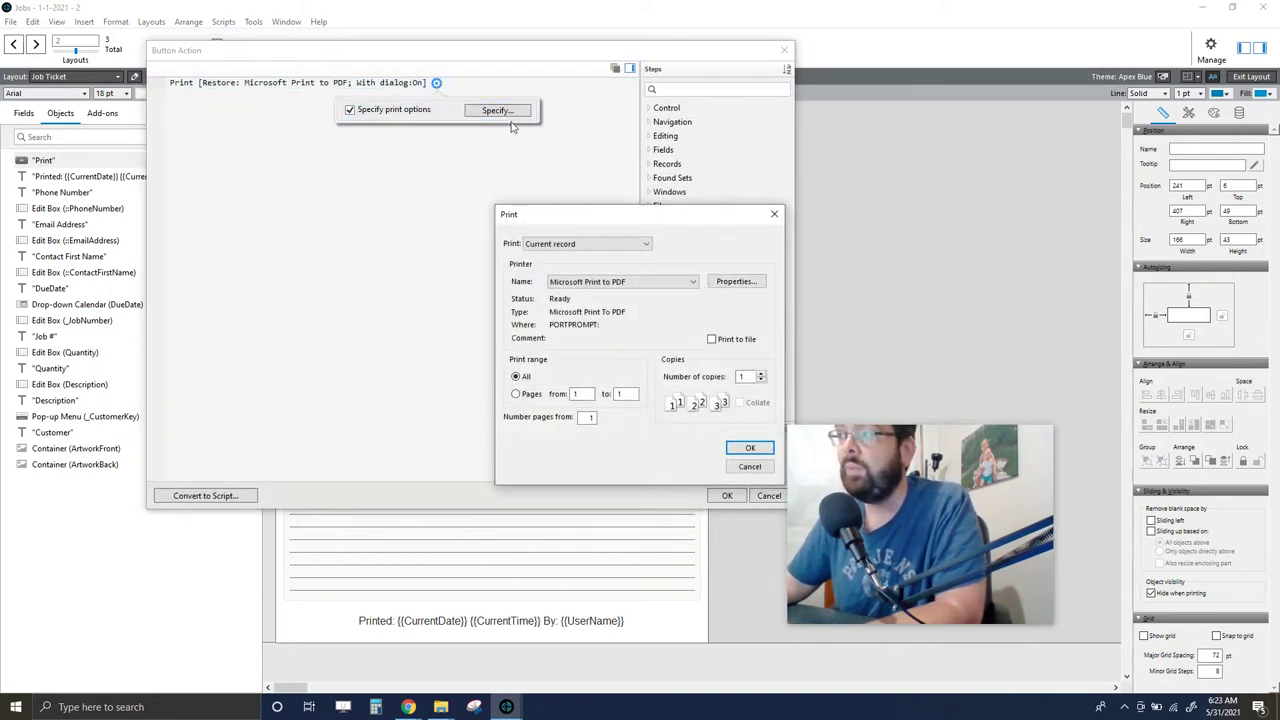
{"action": "left_click", "coordinate": [585, 244]}
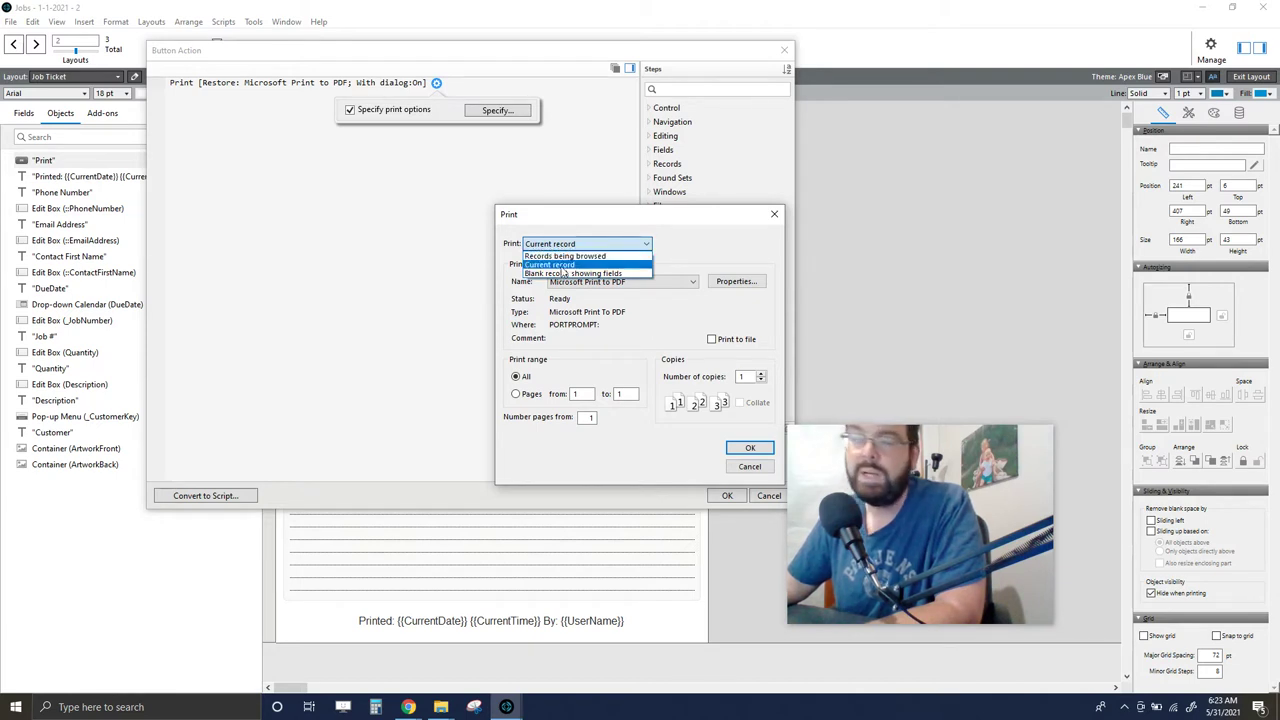
{"action": "left_click", "coordinate": [563, 265]}
{"action": "left_click_drag", "start_coordinate": [575, 222], "coordinate": [387, 182]}
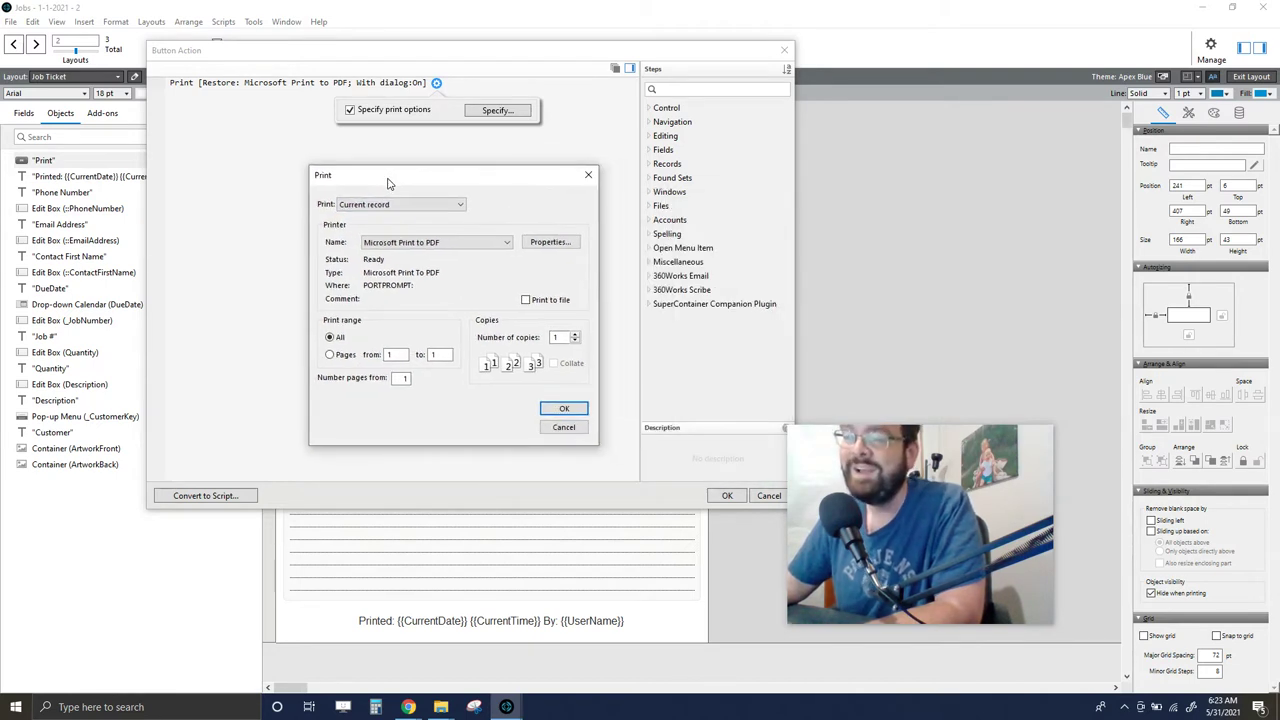
{"action": "left_click_drag", "start_coordinate": [467, 181], "coordinate": [487, 188]}
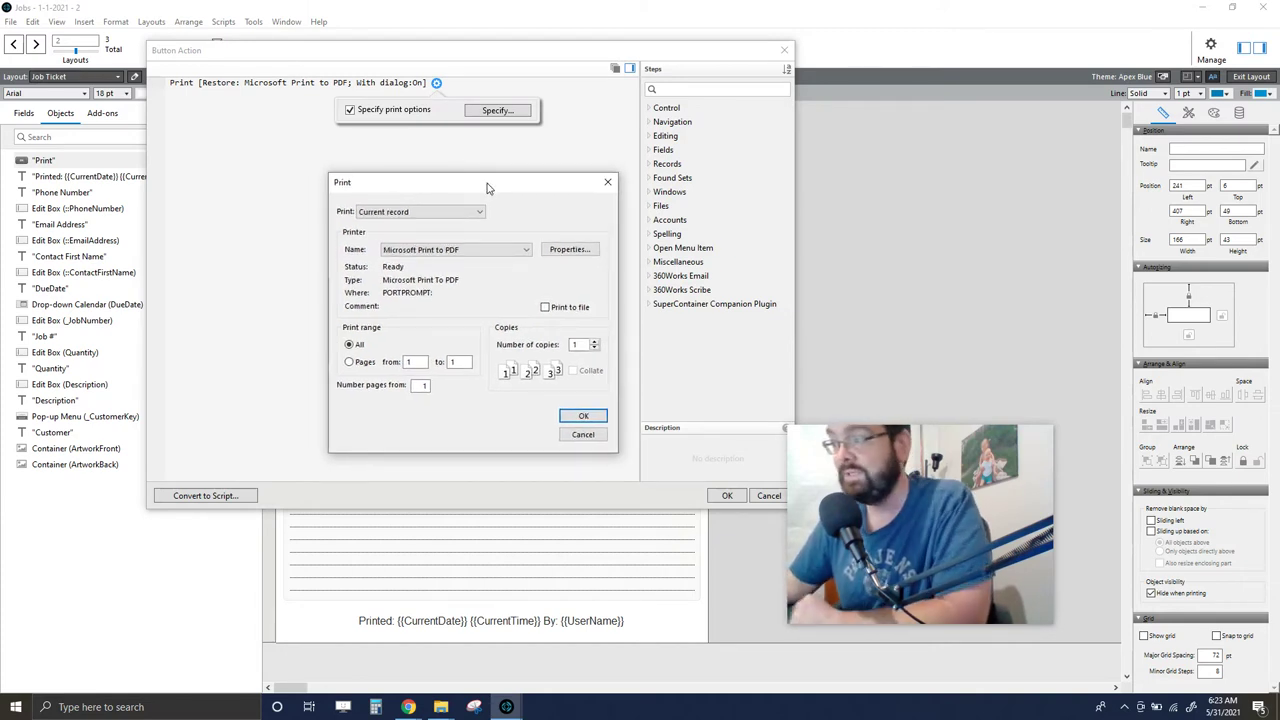
{"action": "left_click", "coordinate": [588, 416]}
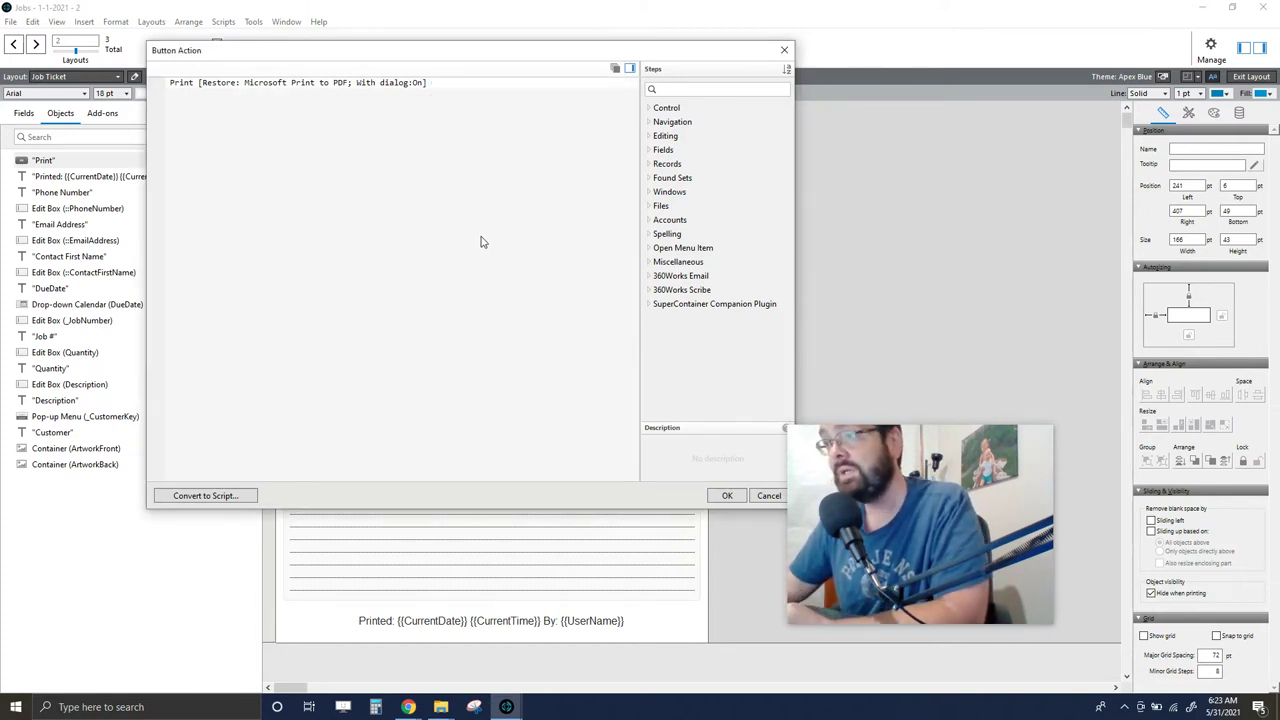
{"action": "left_click", "coordinate": [729, 496]}
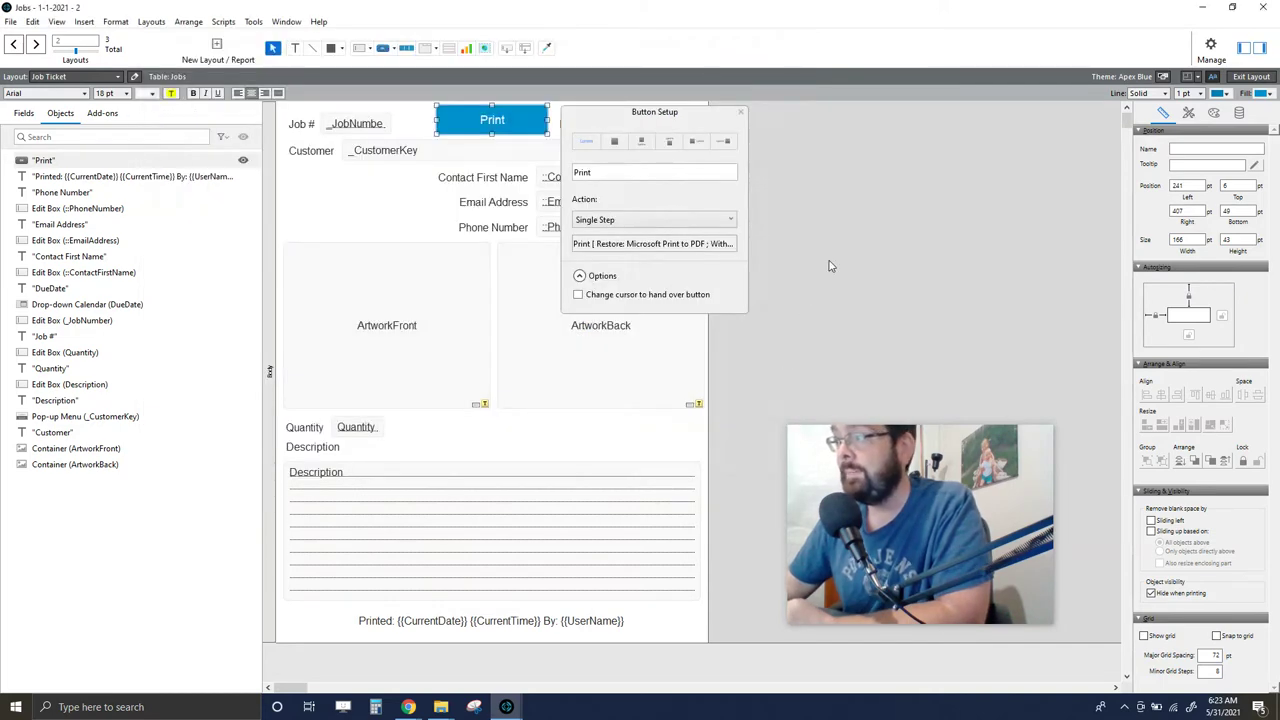
Exit Layout mode and save the Job Ticket layout changes
{"action": "left_click", "coordinate": [797, 177]}
{"action": "left_click", "coordinate": [1250, 77]}
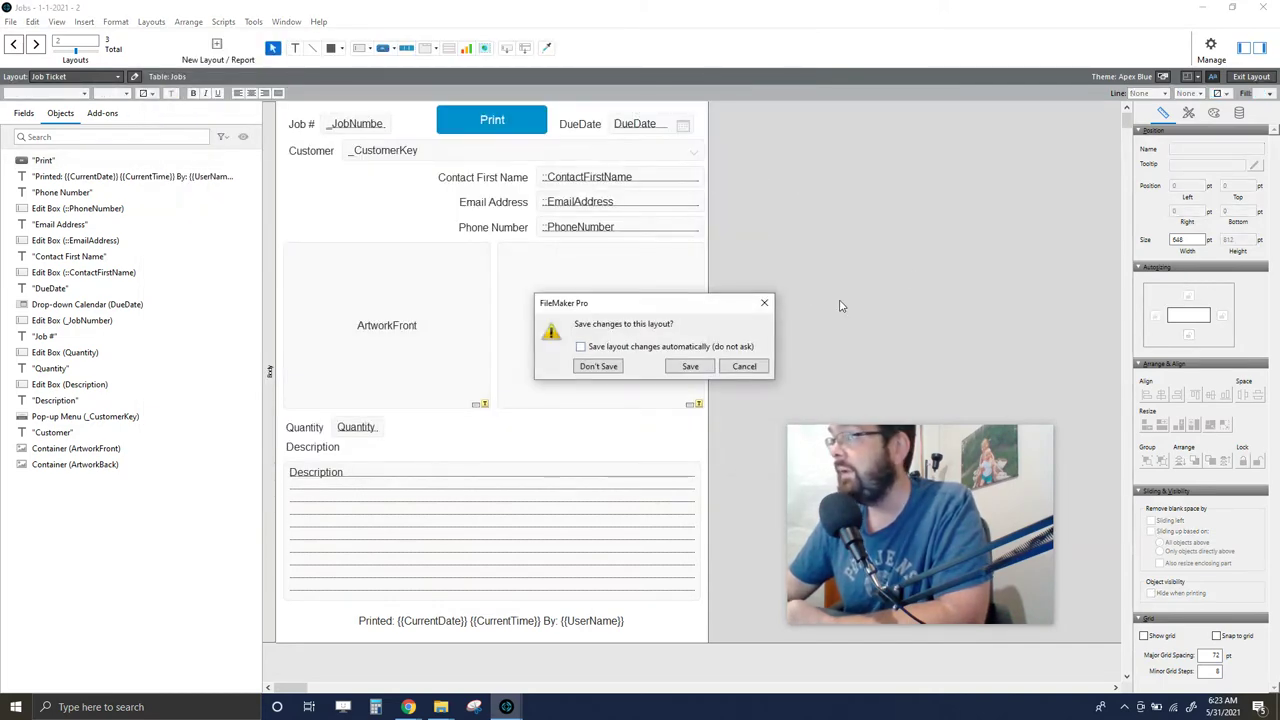
{"action": "left_click", "coordinate": [700, 365]}
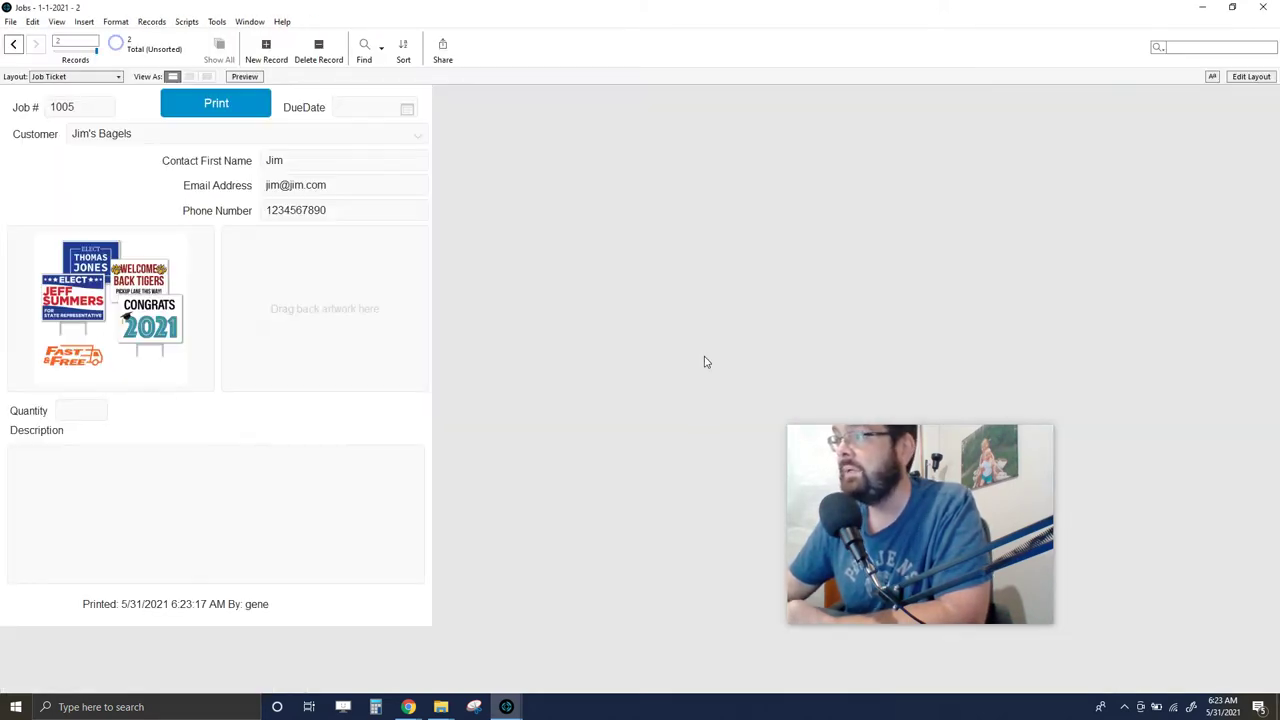
Print job 1005 with the new Print button, saving the PDF as 12345
{"action": "left_click", "coordinate": [231, 106]}
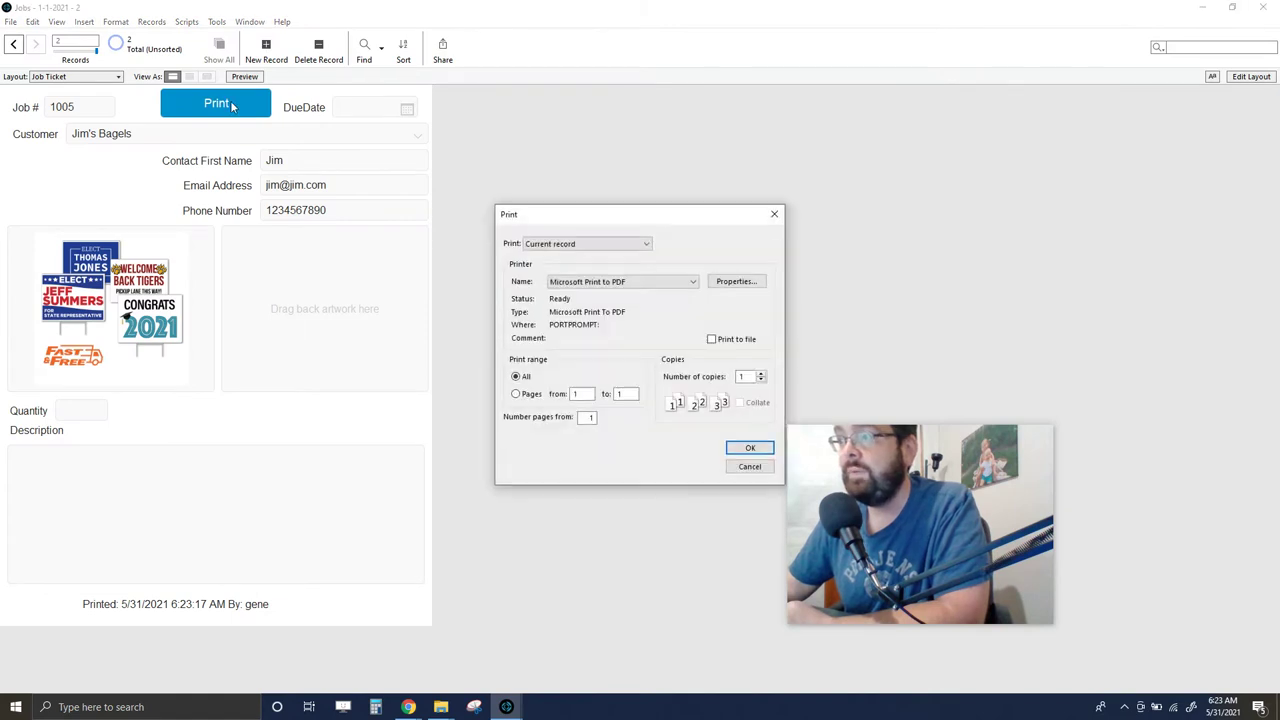
{"action": "left_click", "coordinate": [756, 448]}
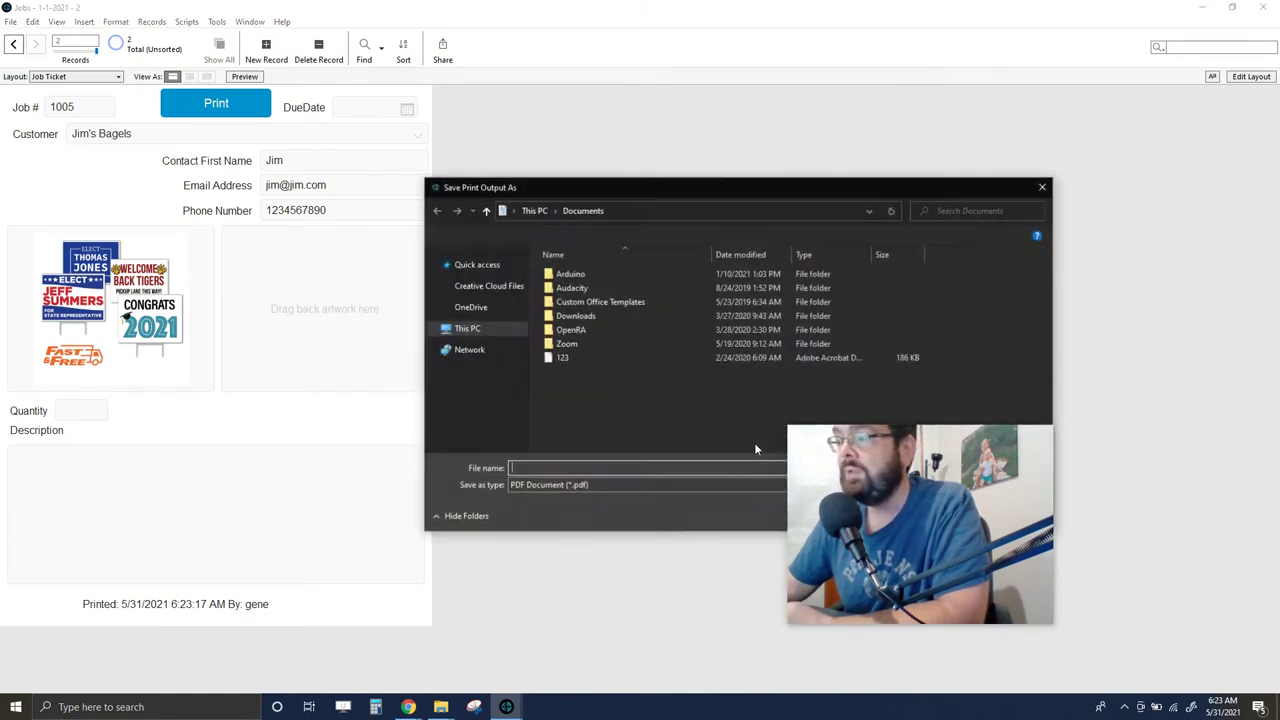
{"action": "left_click_drag", "start_coordinate": [674, 196], "coordinate": [266, 71]}
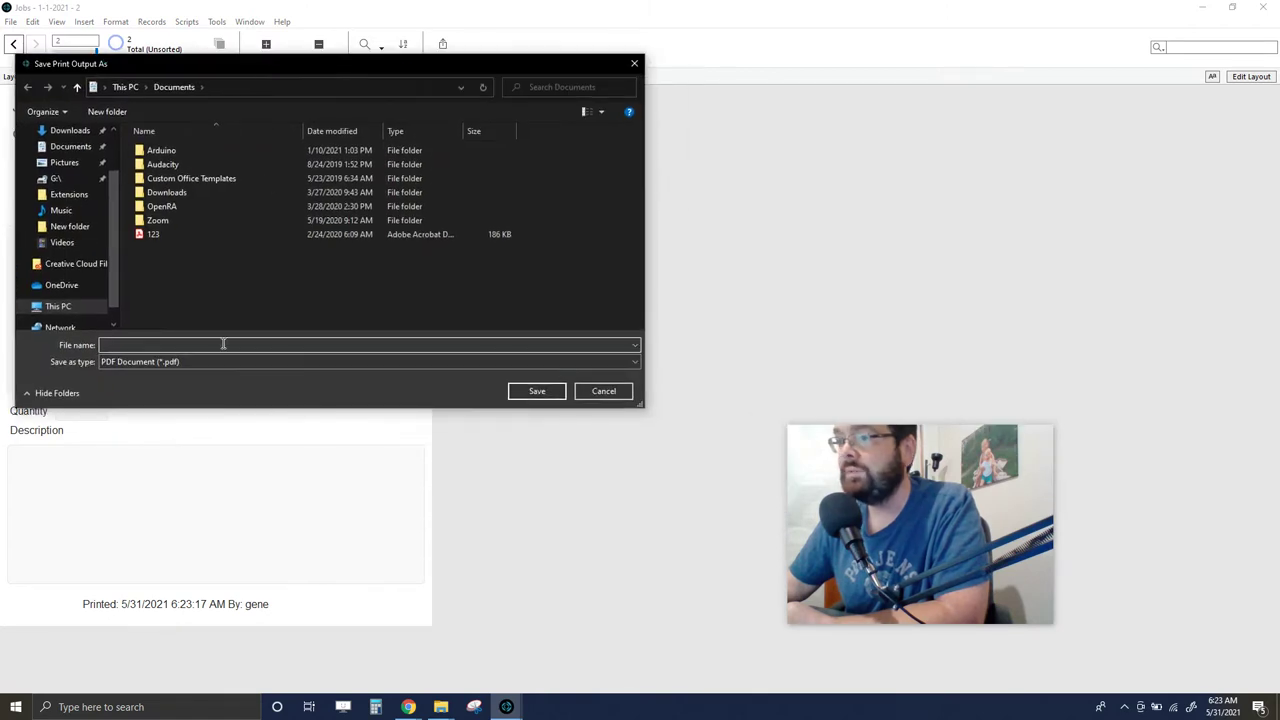
{"action": "type", "text": "12345"}
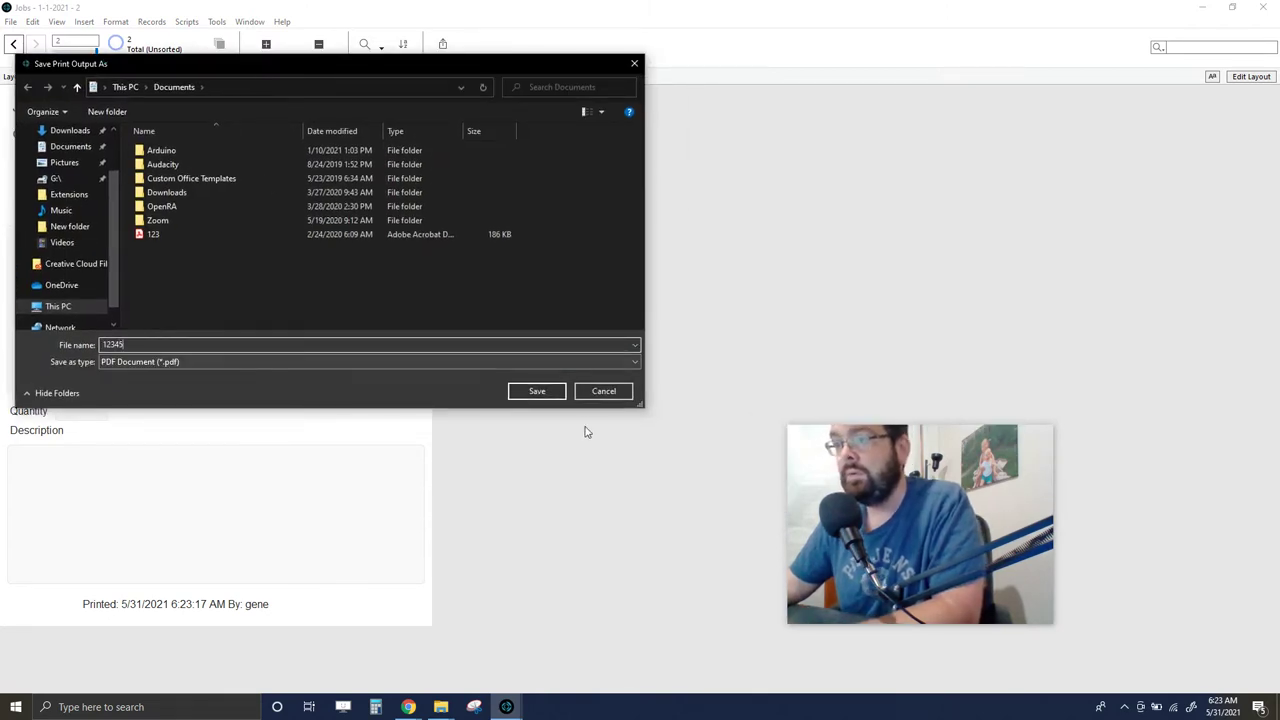
{"action": "left_click", "coordinate": [544, 396]}
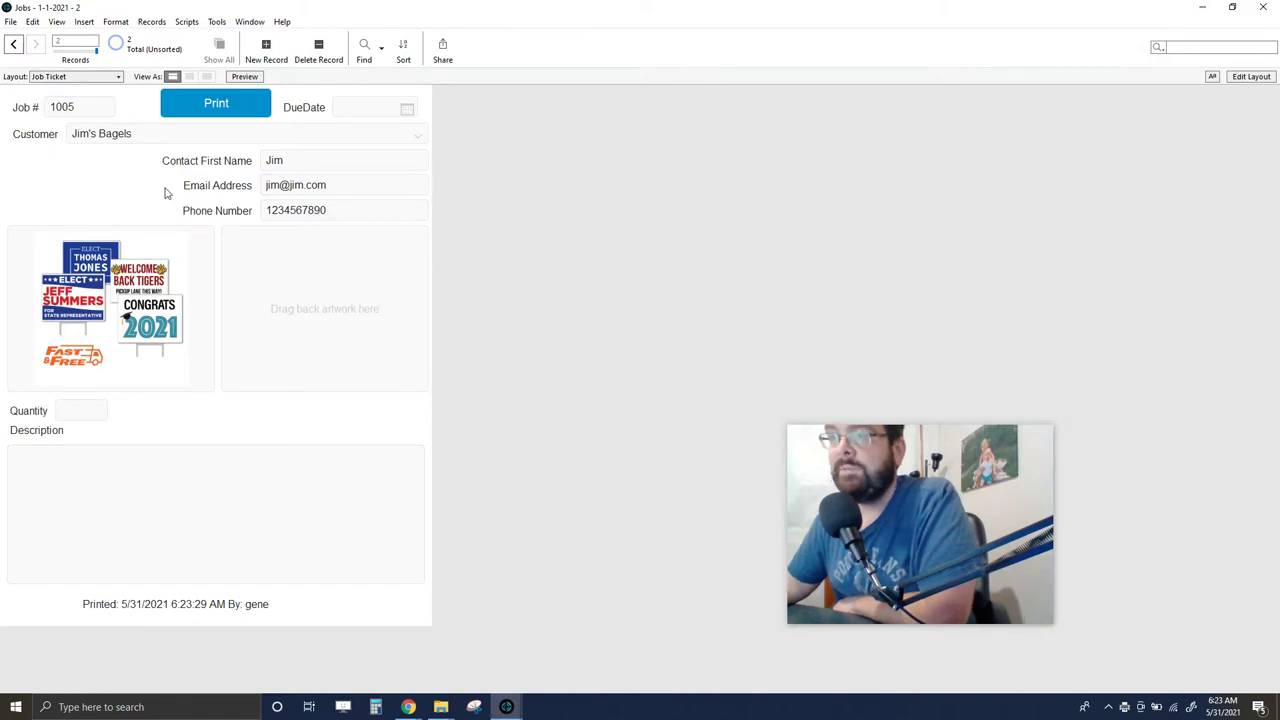
{"action": "mouse_move", "coordinate": [441, 707]}
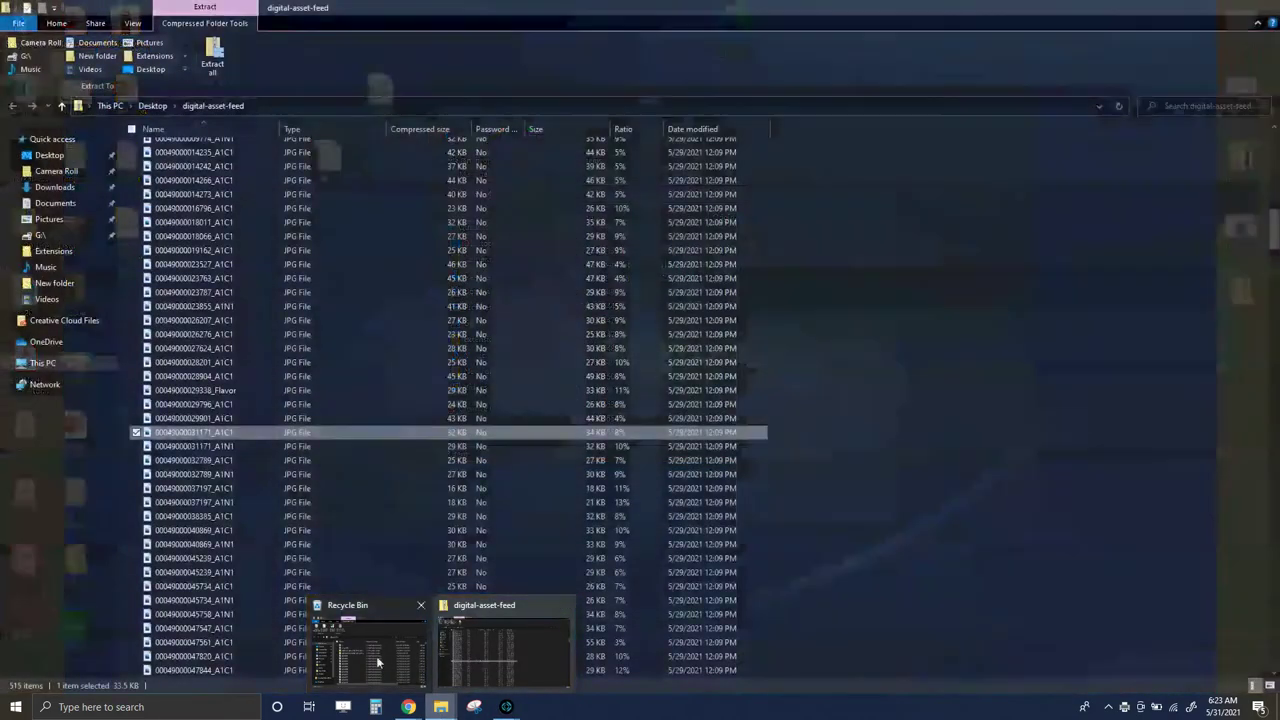
{"action": "left_click", "coordinate": [378, 661]}
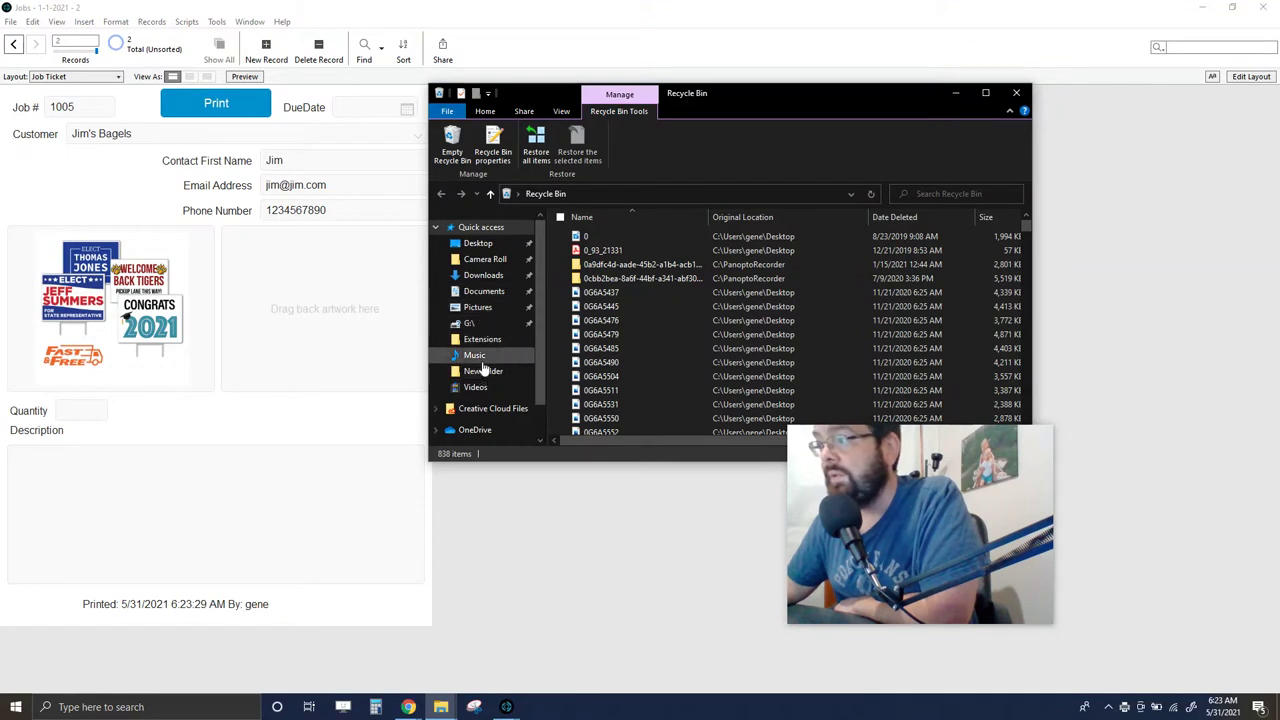
Browse to the Documents folder and open the 12345 PDF
{"action": "left_click", "coordinate": [478, 243]}
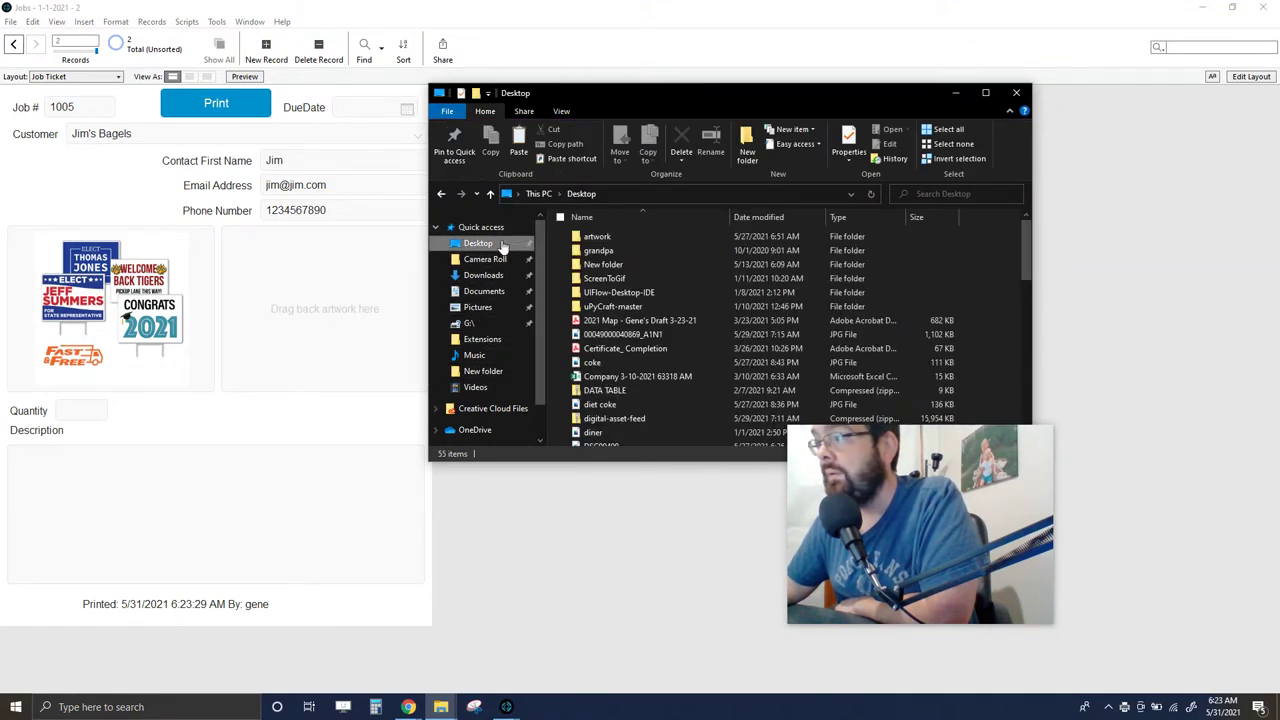
{"action": "scroll", "coordinate": [614, 290], "scroll_direction": "down", "scroll_amount": 1}
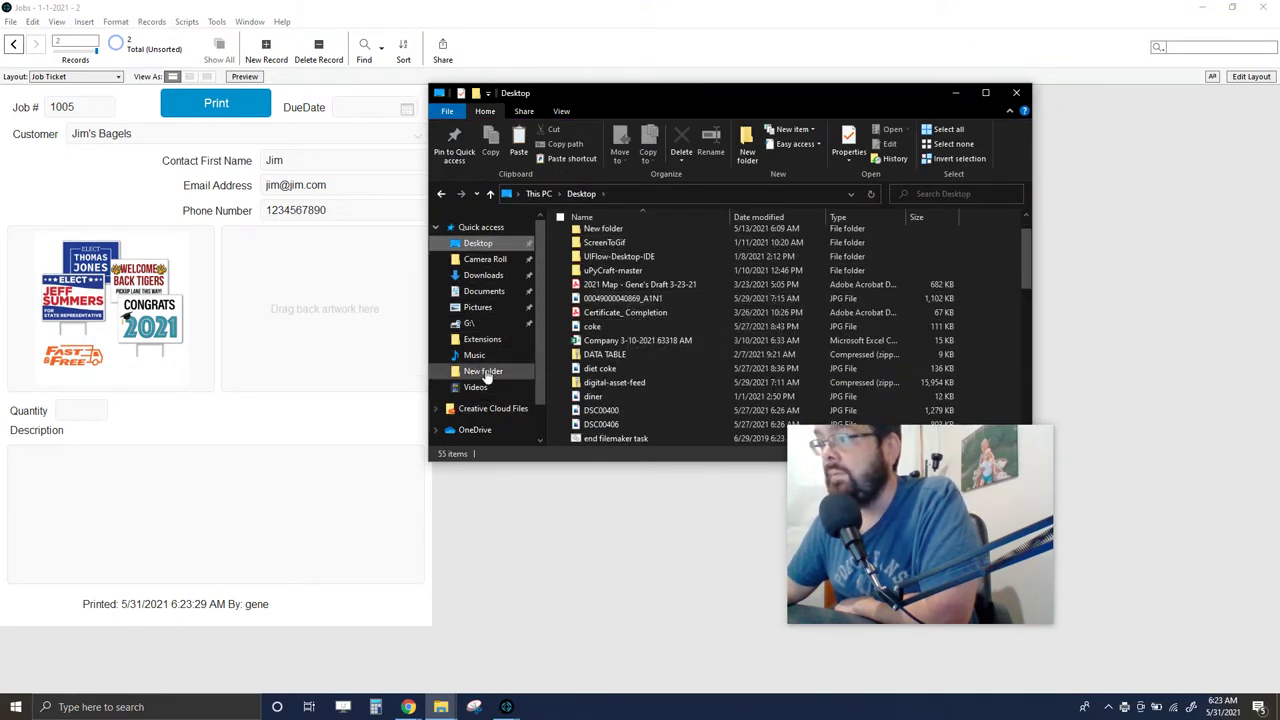
{"action": "left_click", "coordinate": [482, 291]}
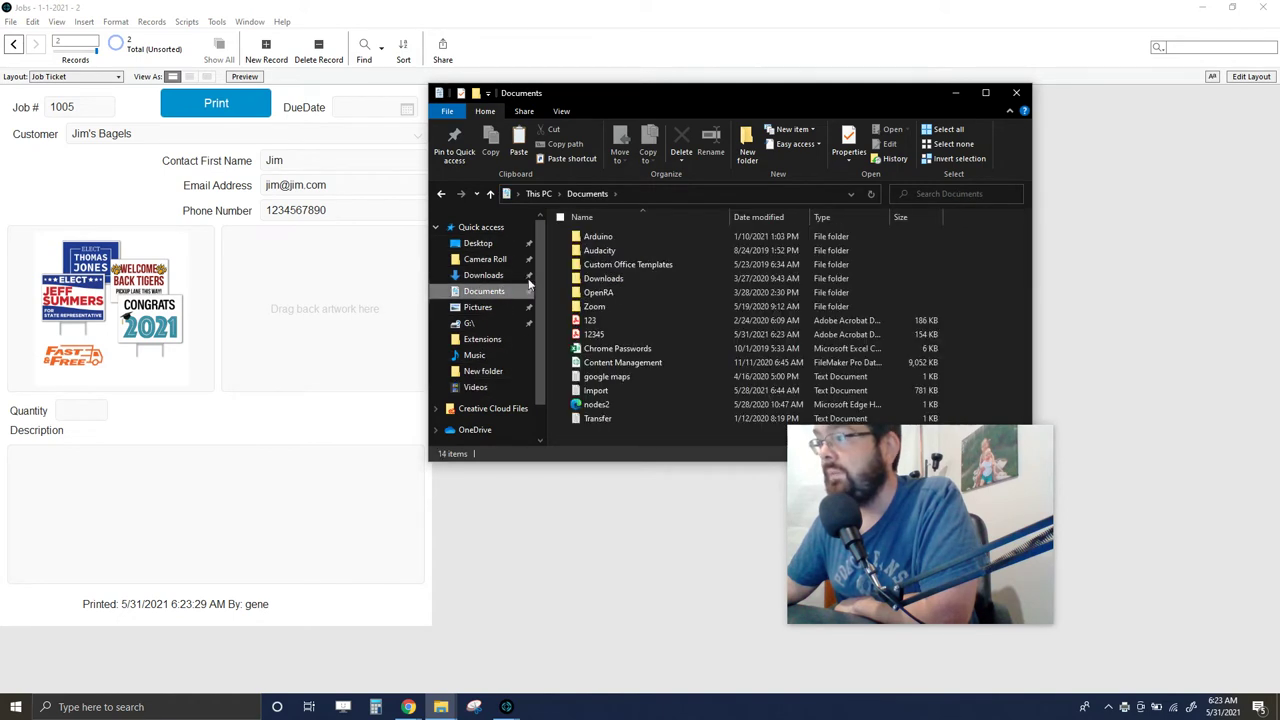
{"action": "left_click", "coordinate": [609, 337]}
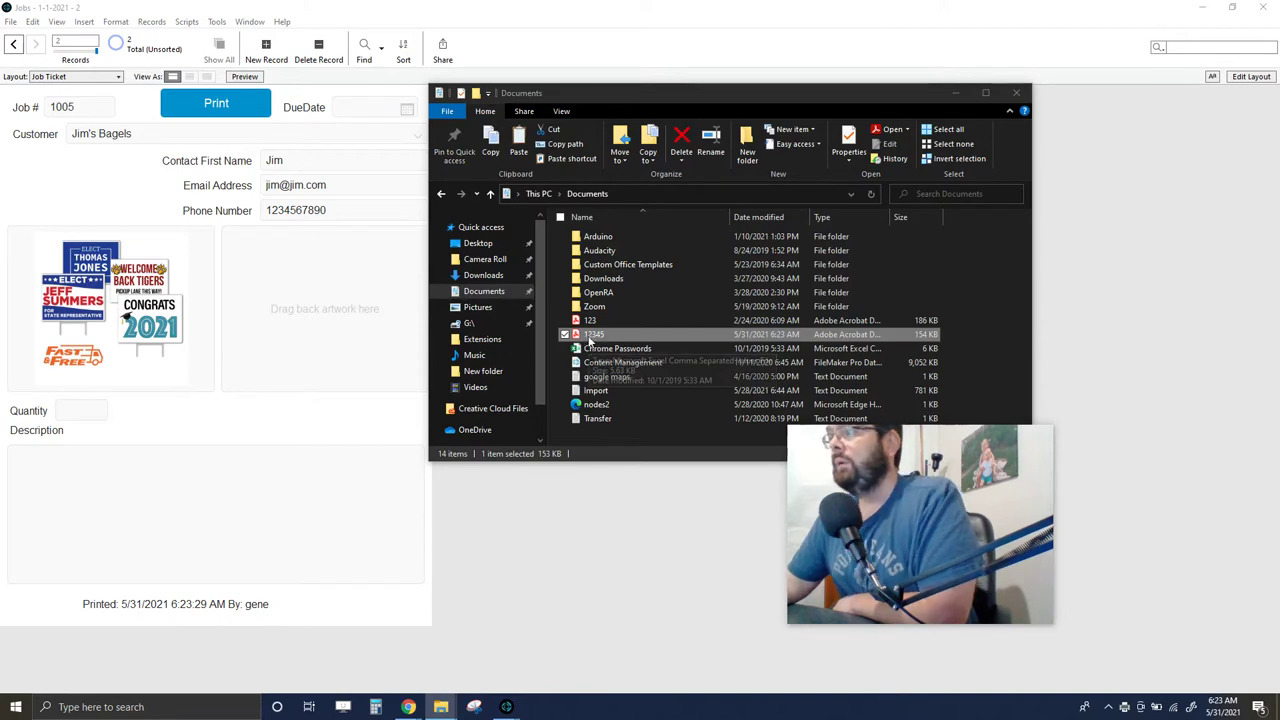
{"action": "double_click", "coordinate": [590, 334]}
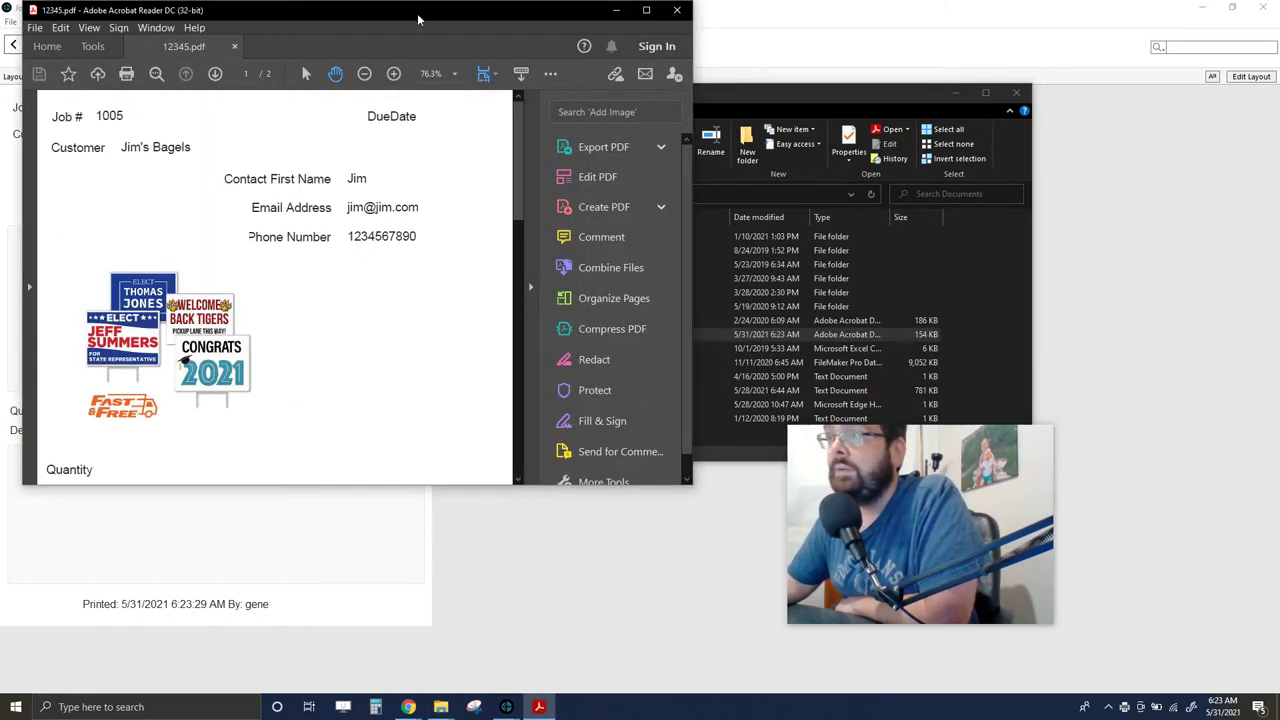
Scroll through both pages of the 12345 PDF in Acrobat Reader, then close it
{"action": "left_click_drag", "start_coordinate": [418, 18], "coordinate": [455, 13]}
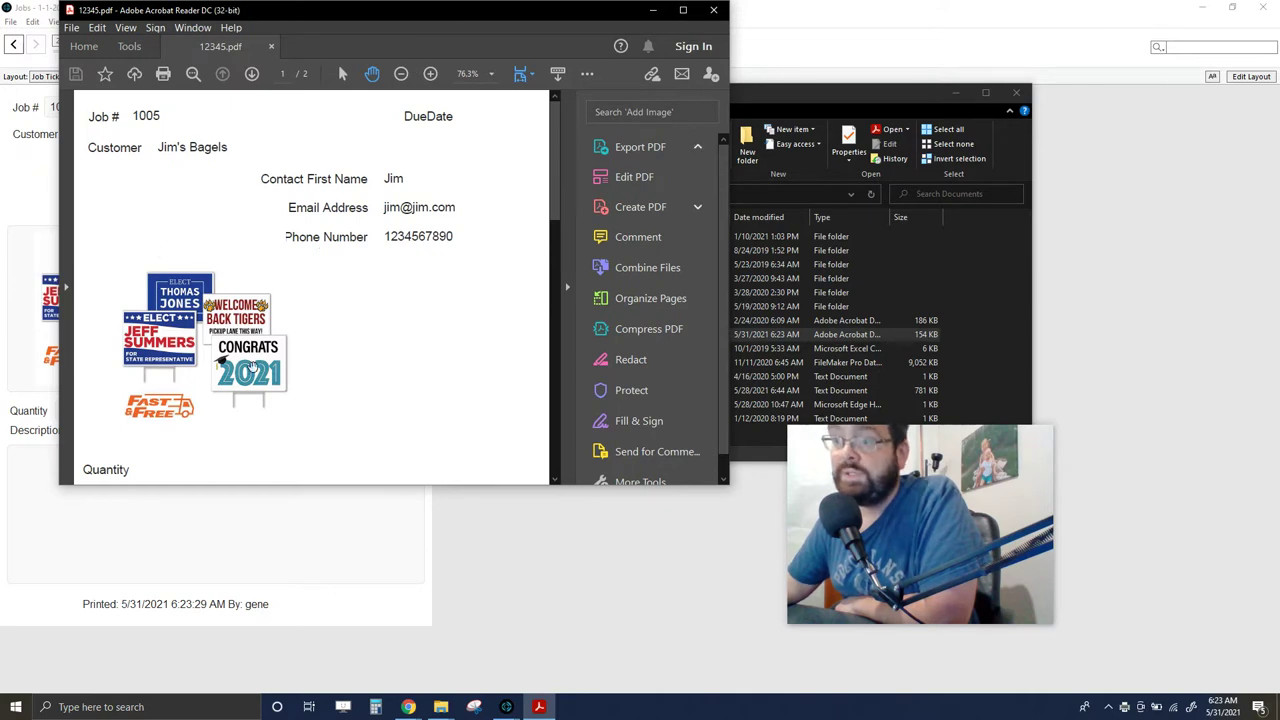
{"action": "scroll", "coordinate": [250, 370], "scroll_direction": "down", "scroll_amount": 2}
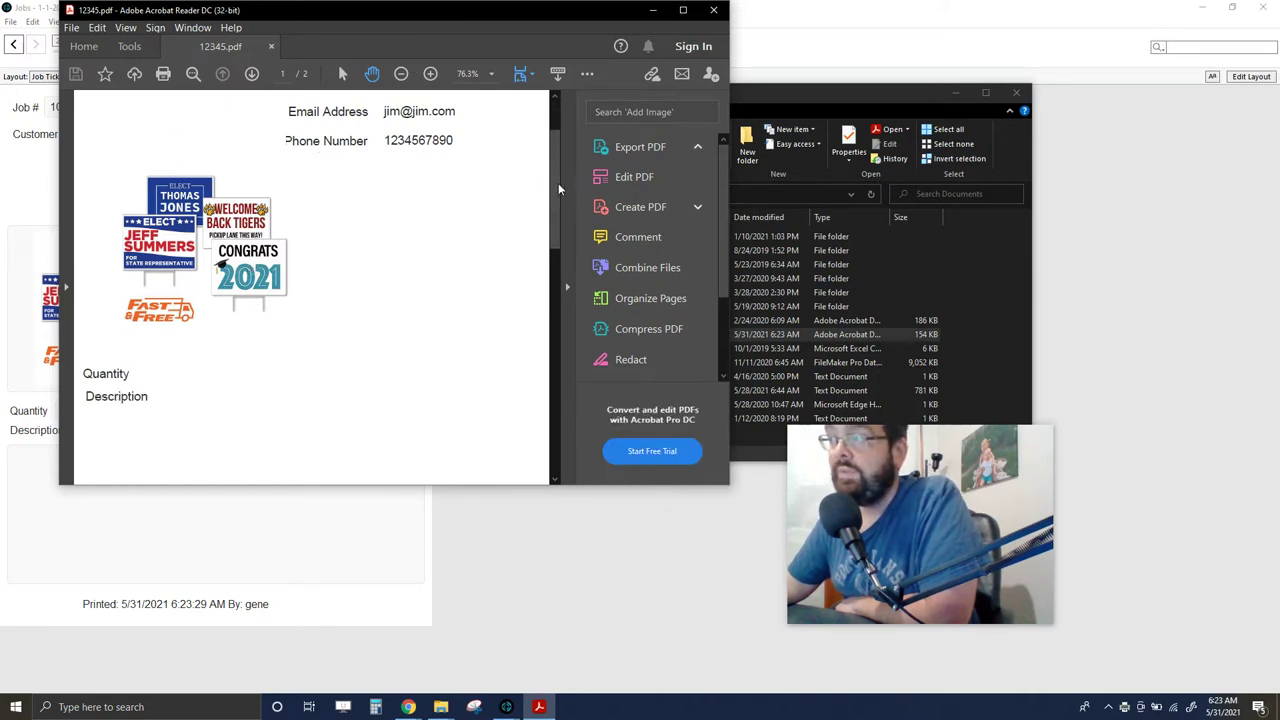
{"action": "left_click_drag", "start_coordinate": [556, 188], "coordinate": [556, 288]}
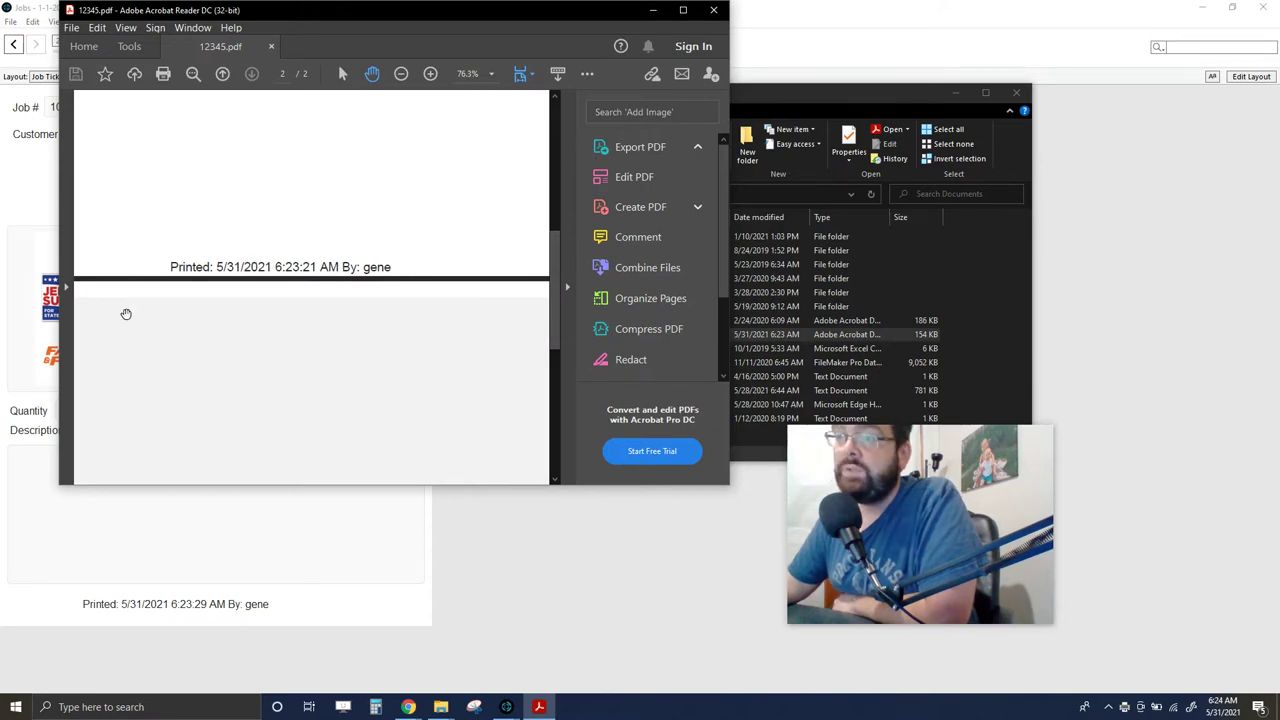
{"action": "left_click", "coordinate": [713, 10]}
Move the Job Ticket layout's bottom edge just below the Printed line and save
{"action": "left_click", "coordinate": [1017, 93]}
{"action": "left_click", "coordinate": [1250, 77]}
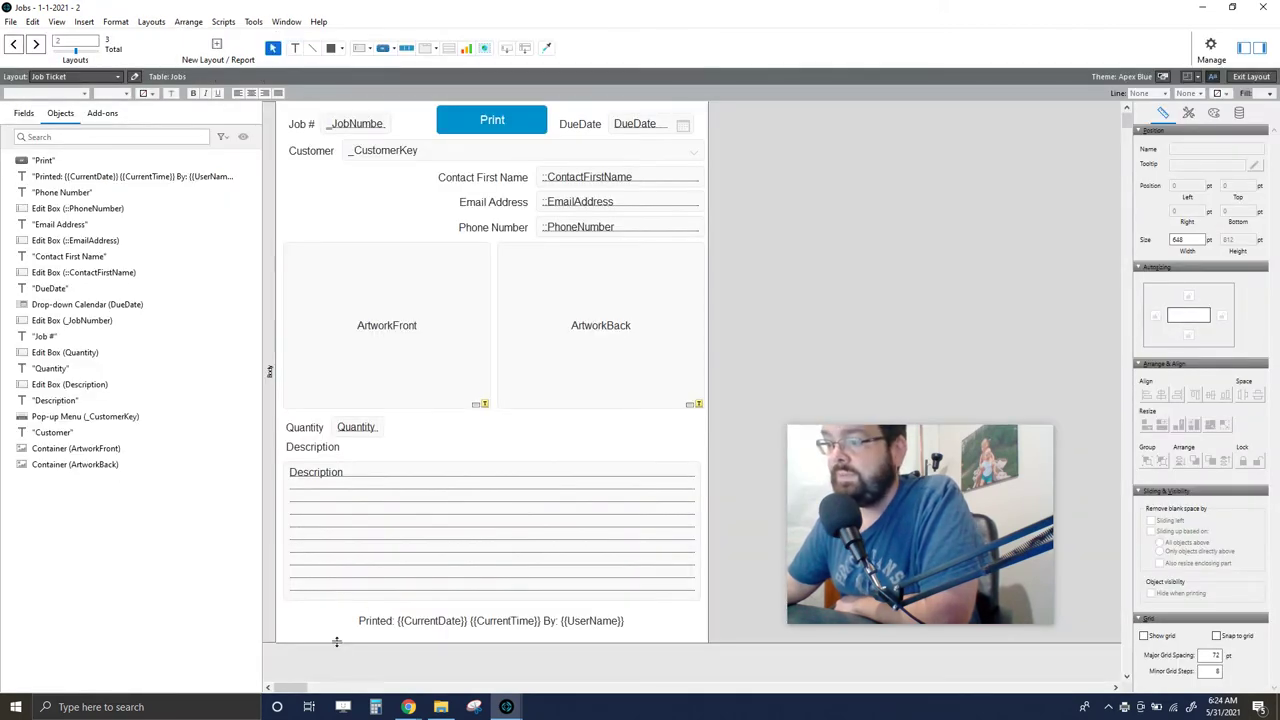
{"action": "left_click_drag", "start_coordinate": [336, 642], "coordinate": [409, 614]}
{"action": "left_click", "coordinate": [408, 622]}
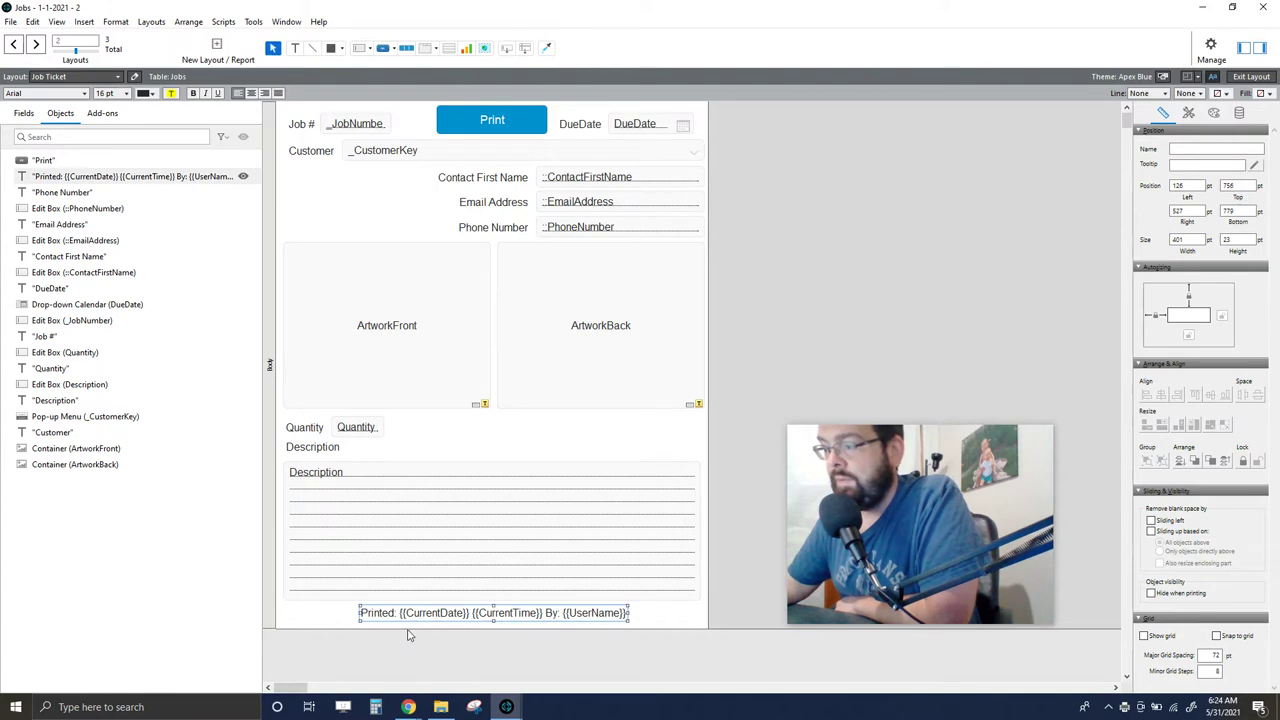
{"action": "left_click", "coordinate": [406, 626]}
{"action": "left_click_drag", "start_coordinate": [406, 625], "coordinate": [406, 622]}
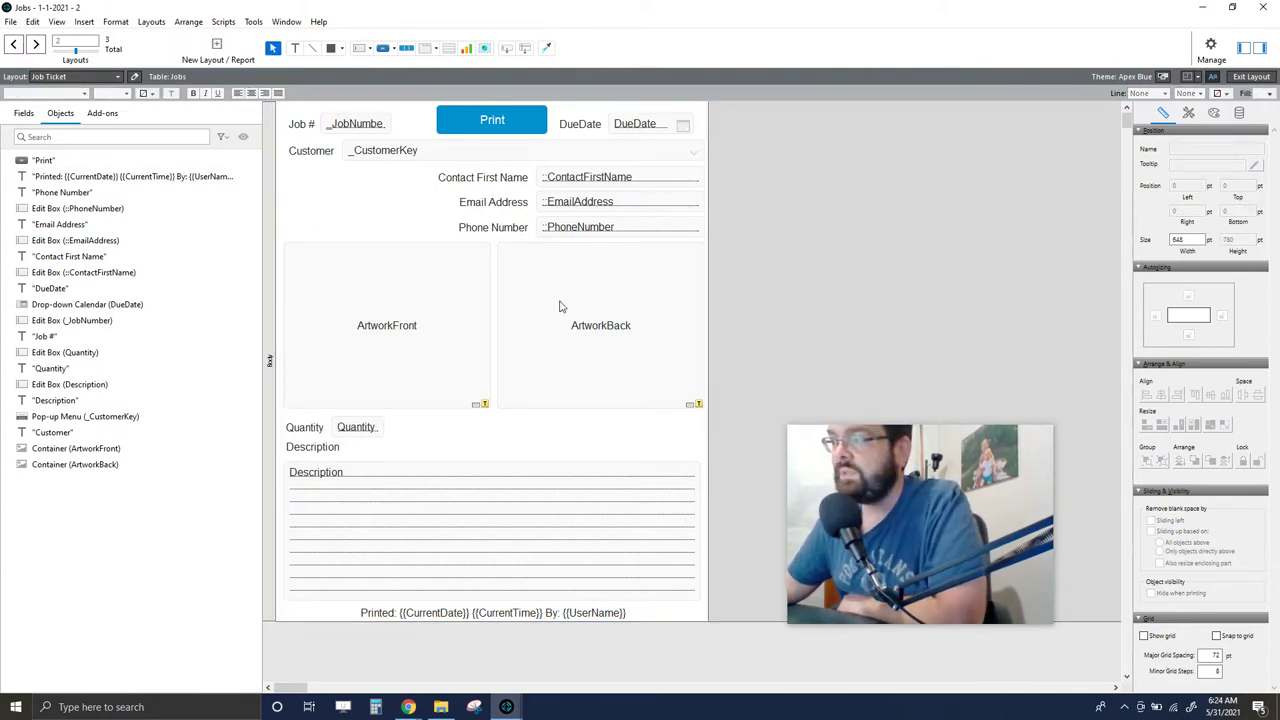
{"action": "left_click", "coordinate": [1253, 78]}
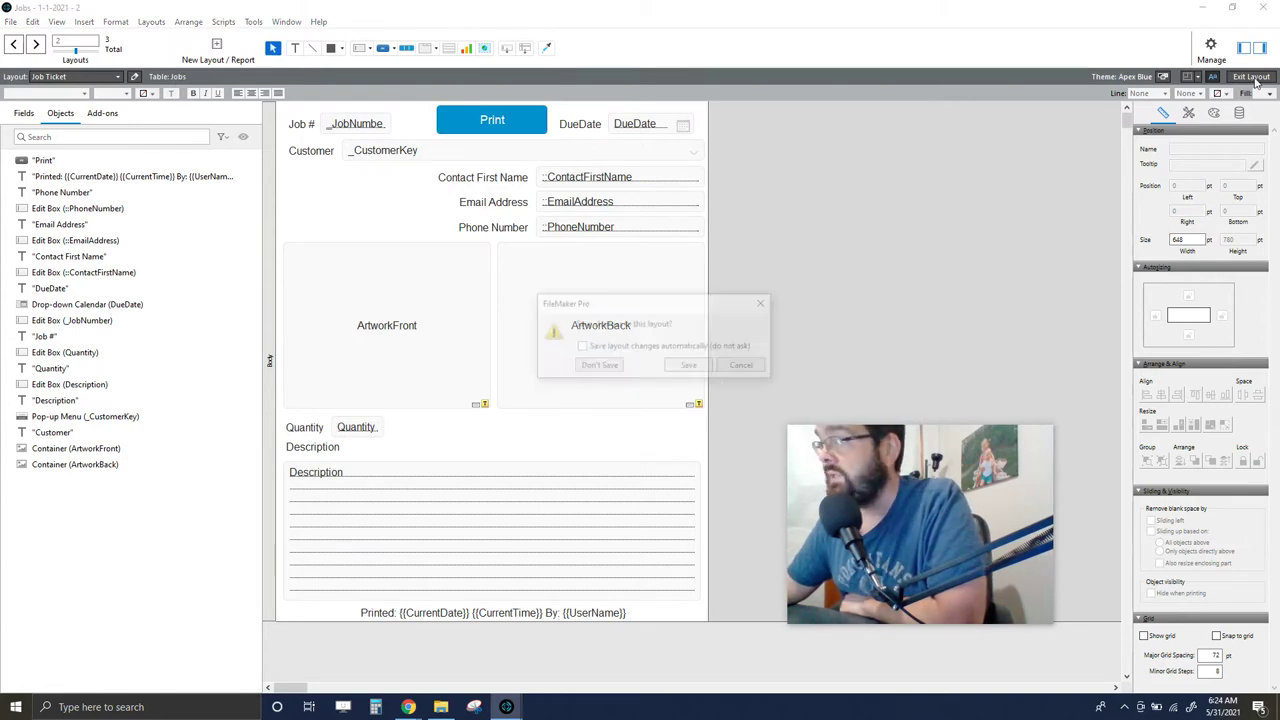
{"action": "left_click", "coordinate": [694, 368]}
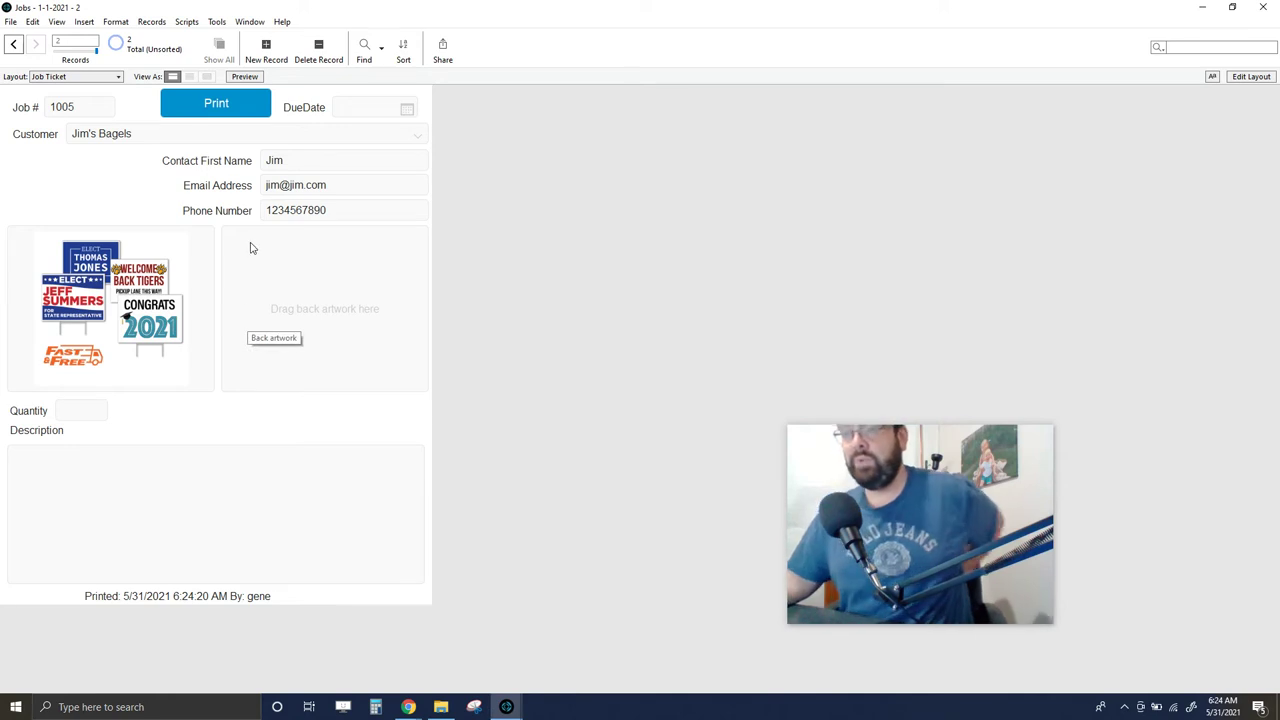
Return to Browse mode on job 1005 and switch to the Jobs layout
{"action": "left_click", "coordinate": [1243, 79]}
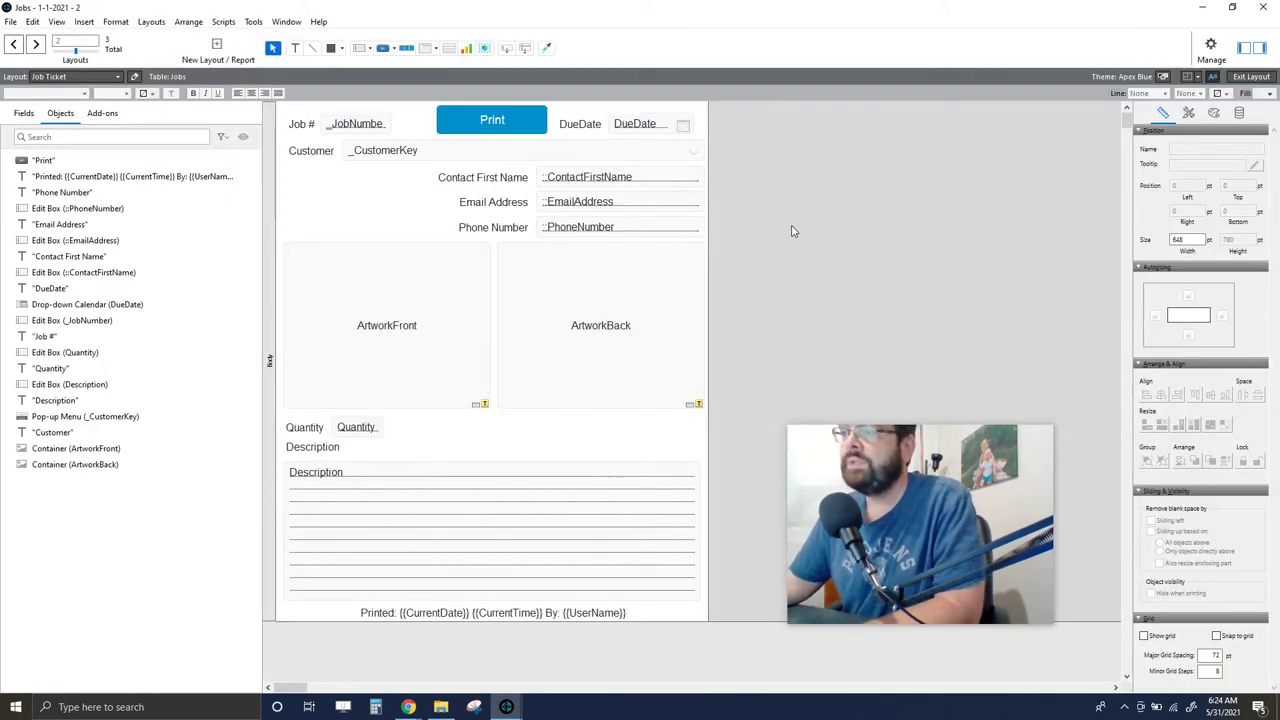
{"action": "left_click", "coordinate": [1250, 80]}
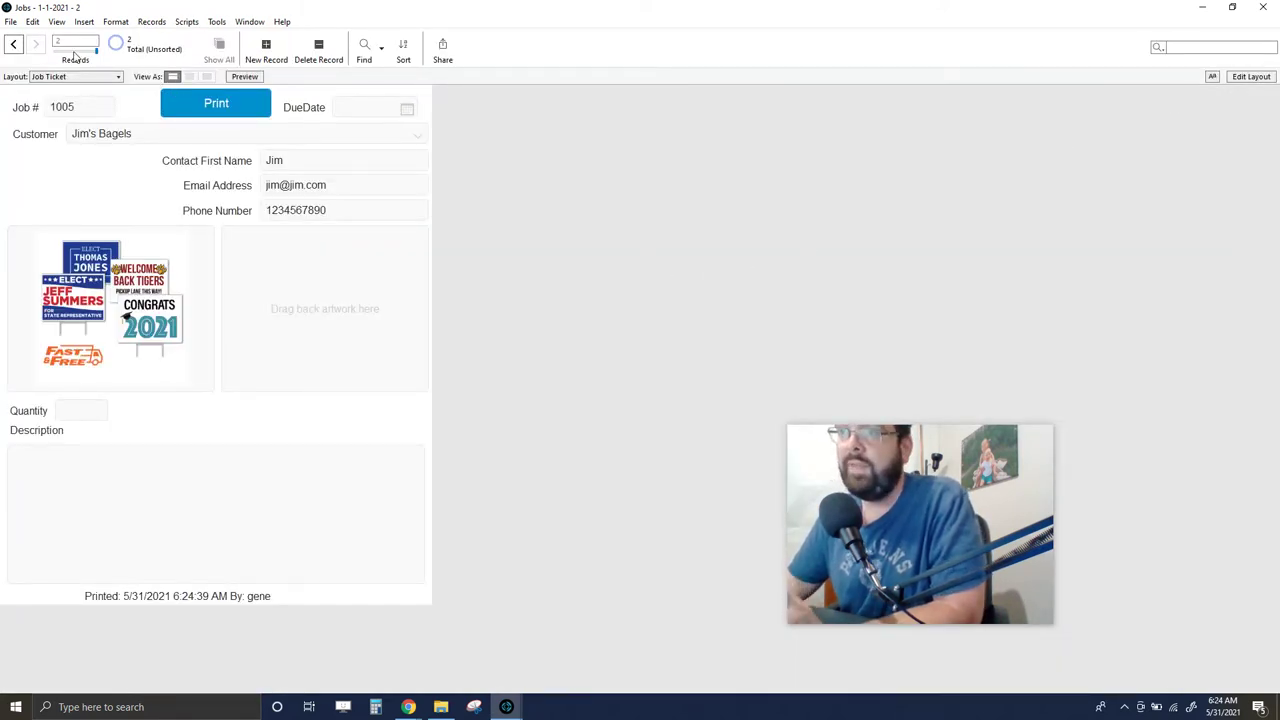
{"action": "left_click", "coordinate": [14, 45]}
{"action": "left_click", "coordinate": [35, 46]}
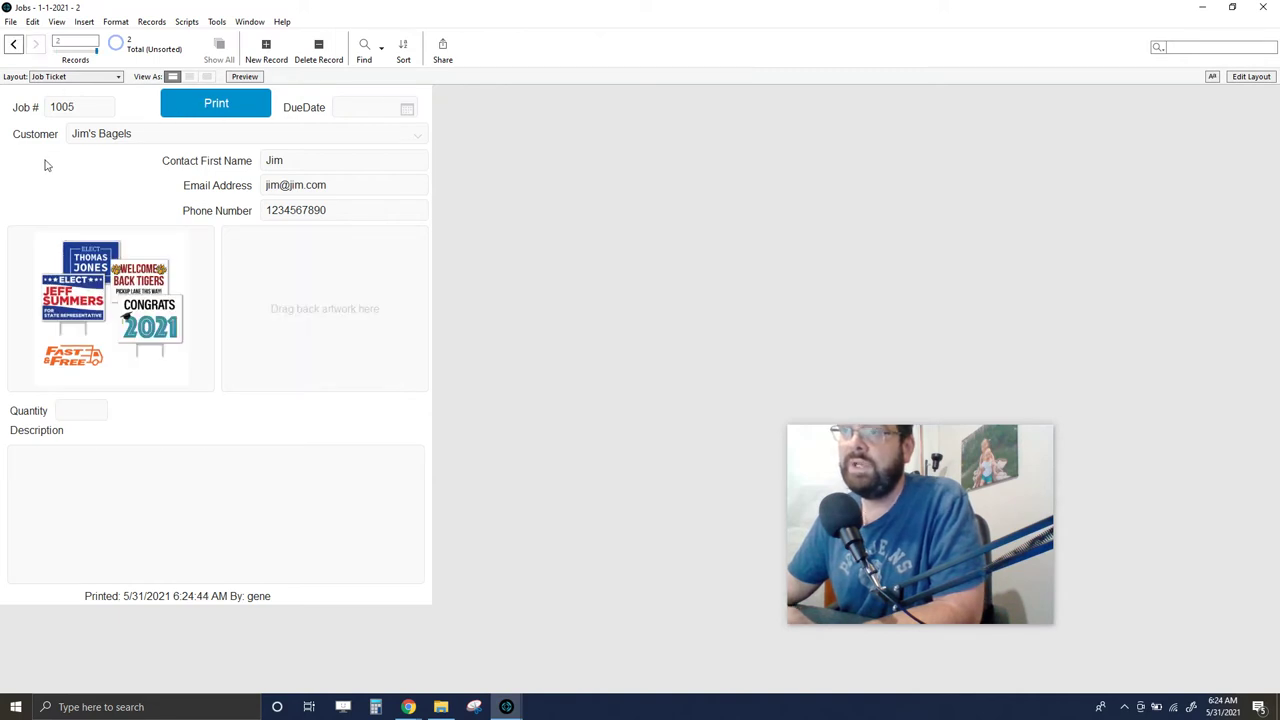
{"action": "left_click", "coordinate": [72, 78]}
{"action": "left_click", "coordinate": [54, 91]}
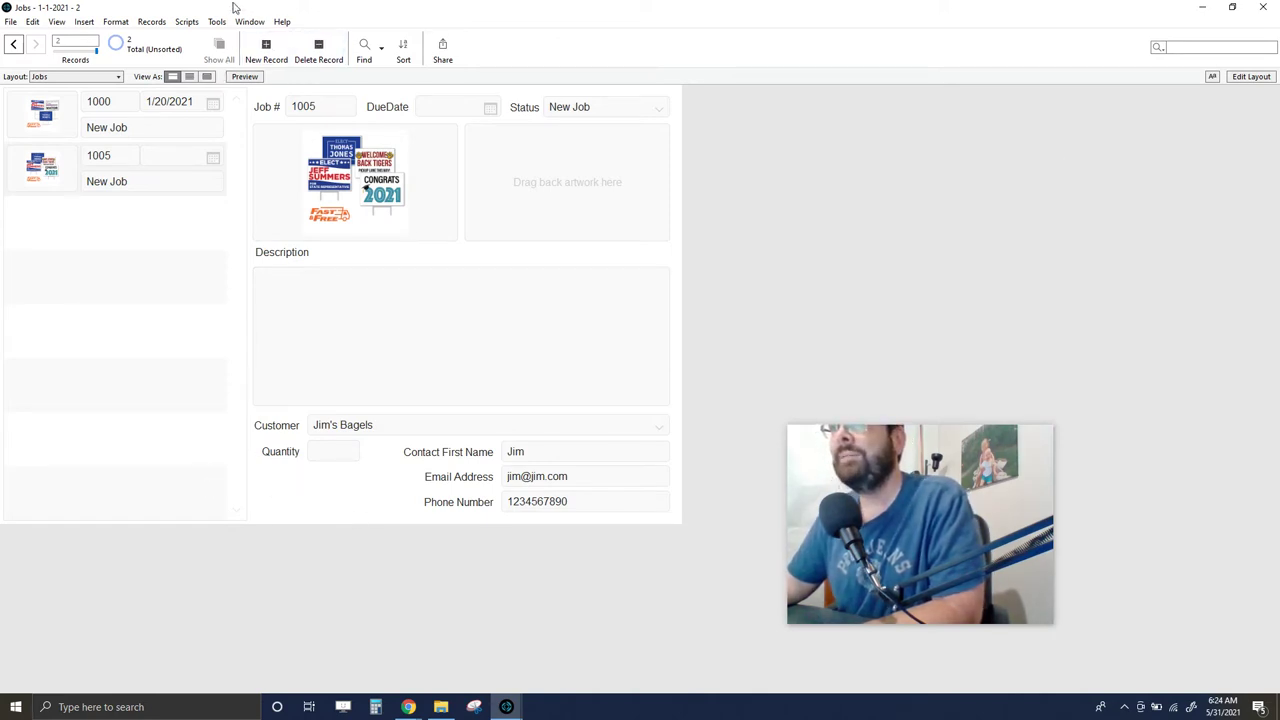
On the Jobs layout, draw a button under Quantity labelled 'Print Job Ticket'
{"action": "left_click", "coordinate": [1246, 77]}
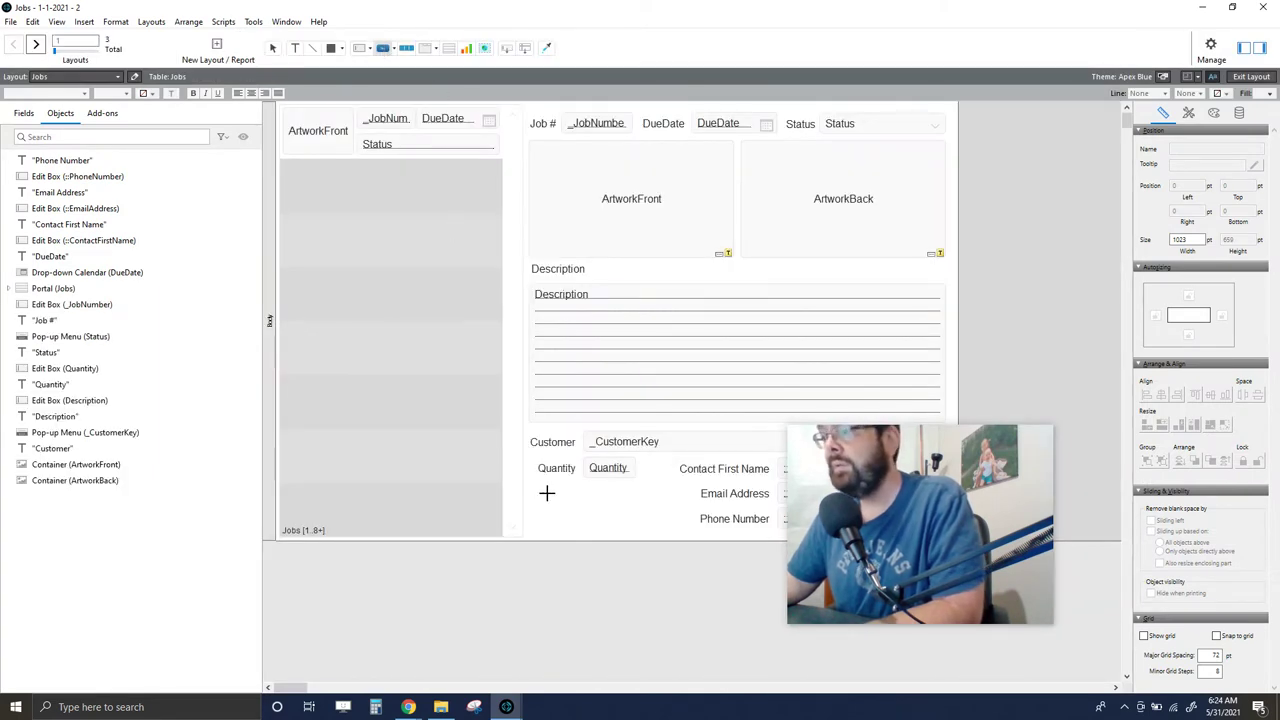
{"action": "left_click_drag", "start_coordinate": [539, 494], "coordinate": [656, 528]}
{"action": "type", "text": "Pr"}
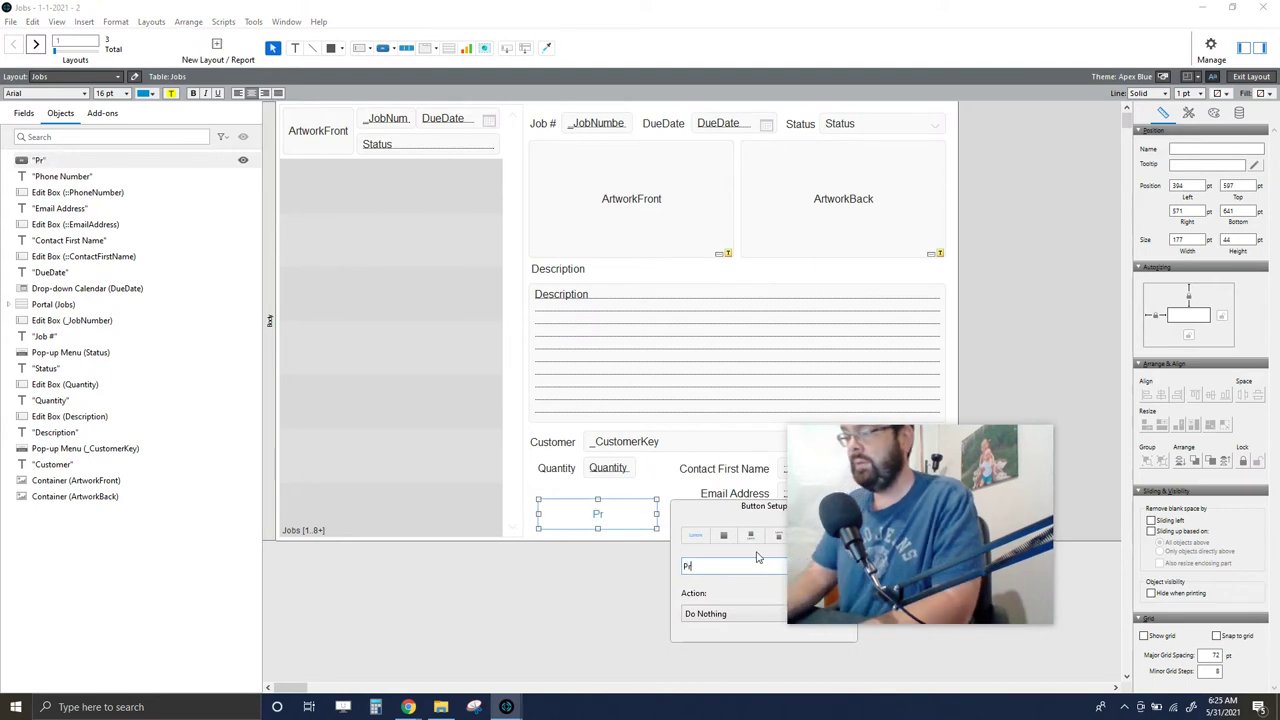
{"action": "type", "text": "int Job icket"}
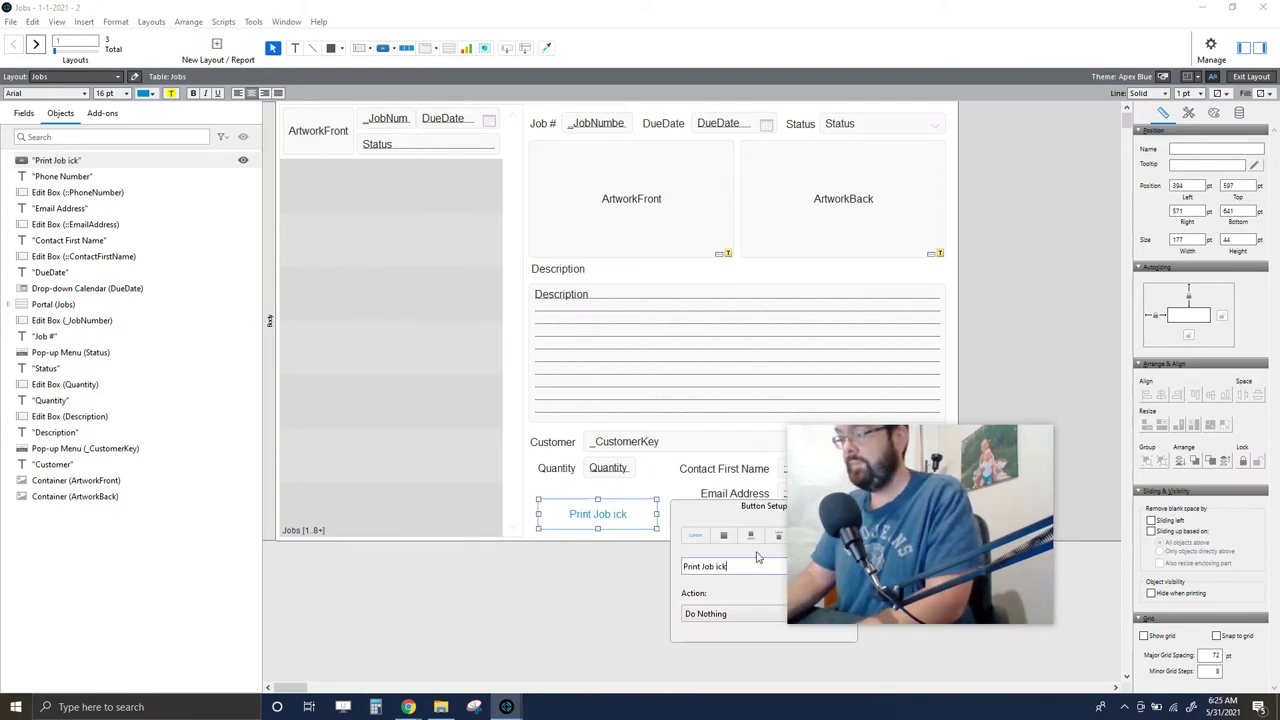
{"action": "key", "text": "BackSpace"}
{"action": "key", "text": "BackSpace"}
{"action": "key", "text": "BackSpace"}
{"action": "key", "text": "BackSpace"}
{"action": "key", "text": "BackSpace"}
{"action": "type", "text": "T"}
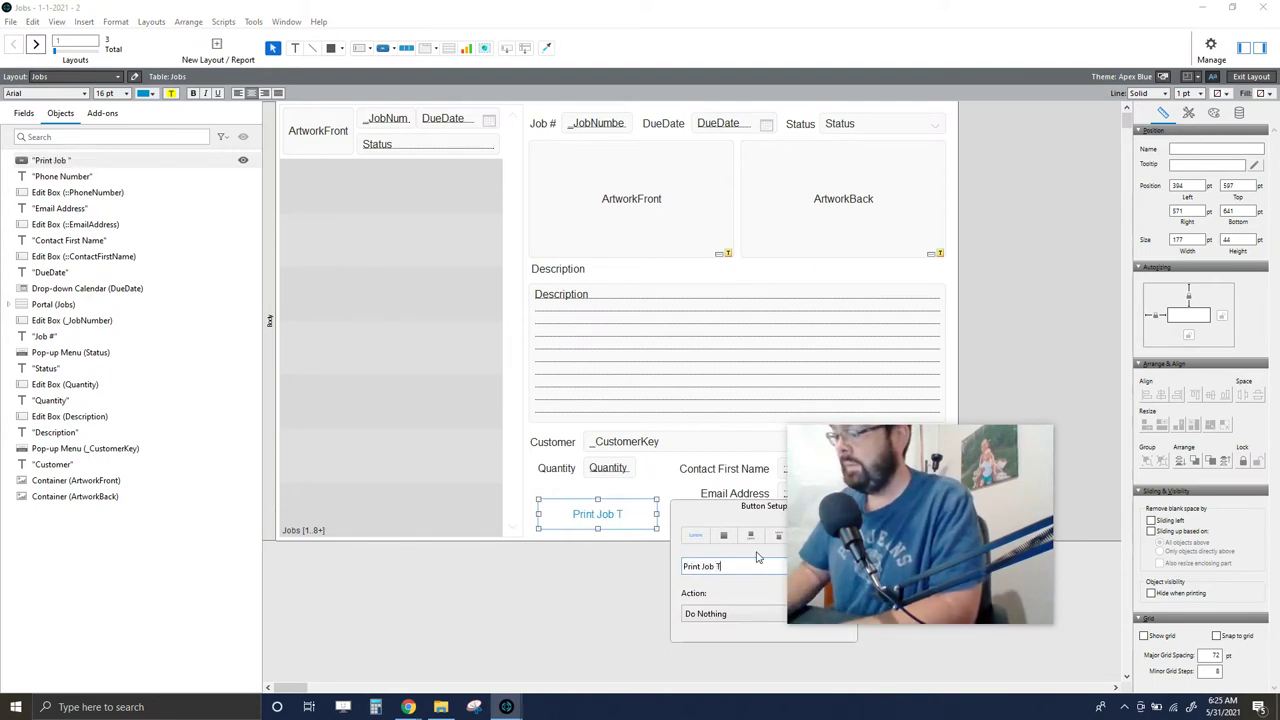
{"action": "type", "text": "icket"}
{"action": "left_click", "coordinate": [580, 566]}
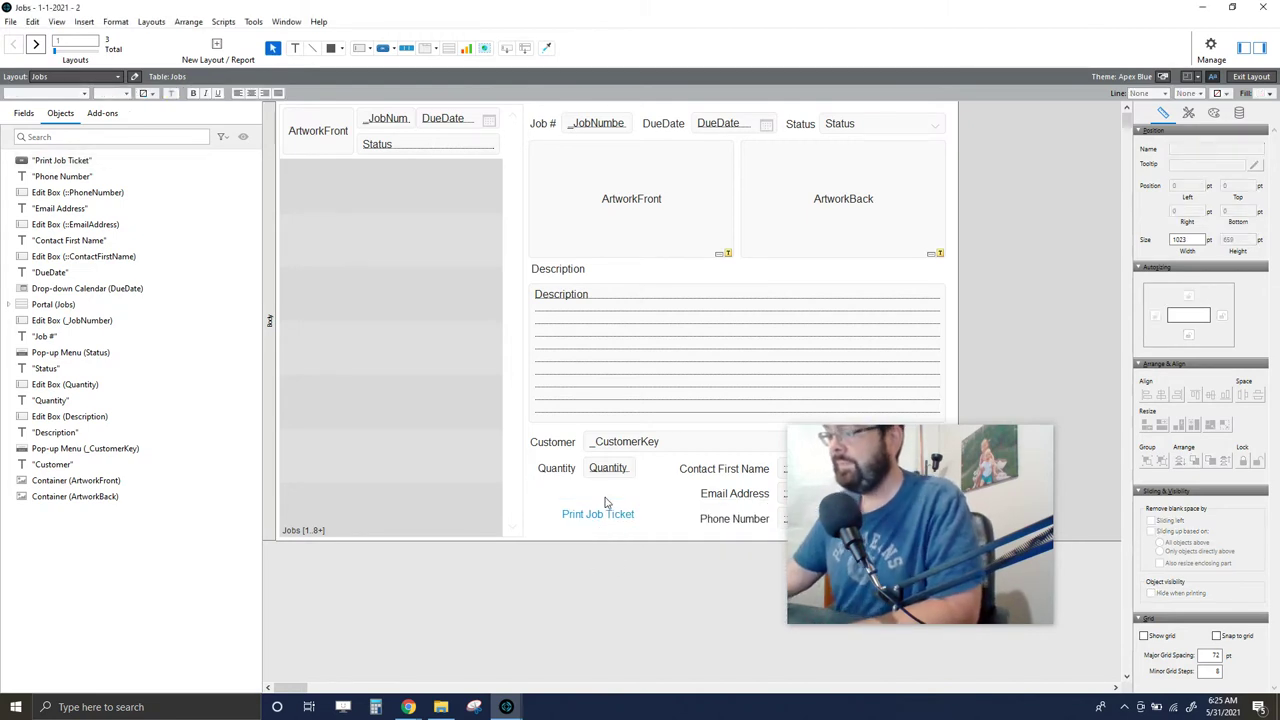
Apply the Primary style to the Print Job Ticket button
{"action": "left_click", "coordinate": [610, 513]}
{"action": "left_click", "coordinate": [1188, 112]}
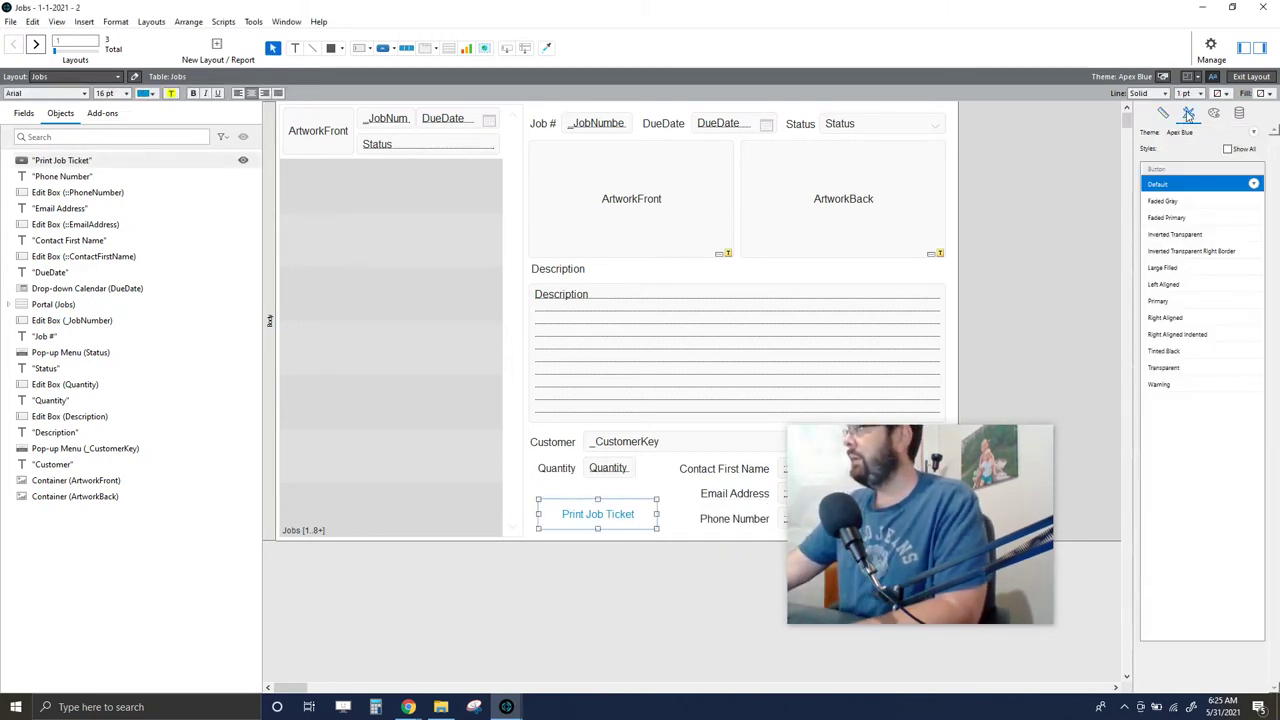
{"action": "left_click", "coordinate": [1168, 303]}
{"action": "left_click", "coordinate": [1041, 231]}
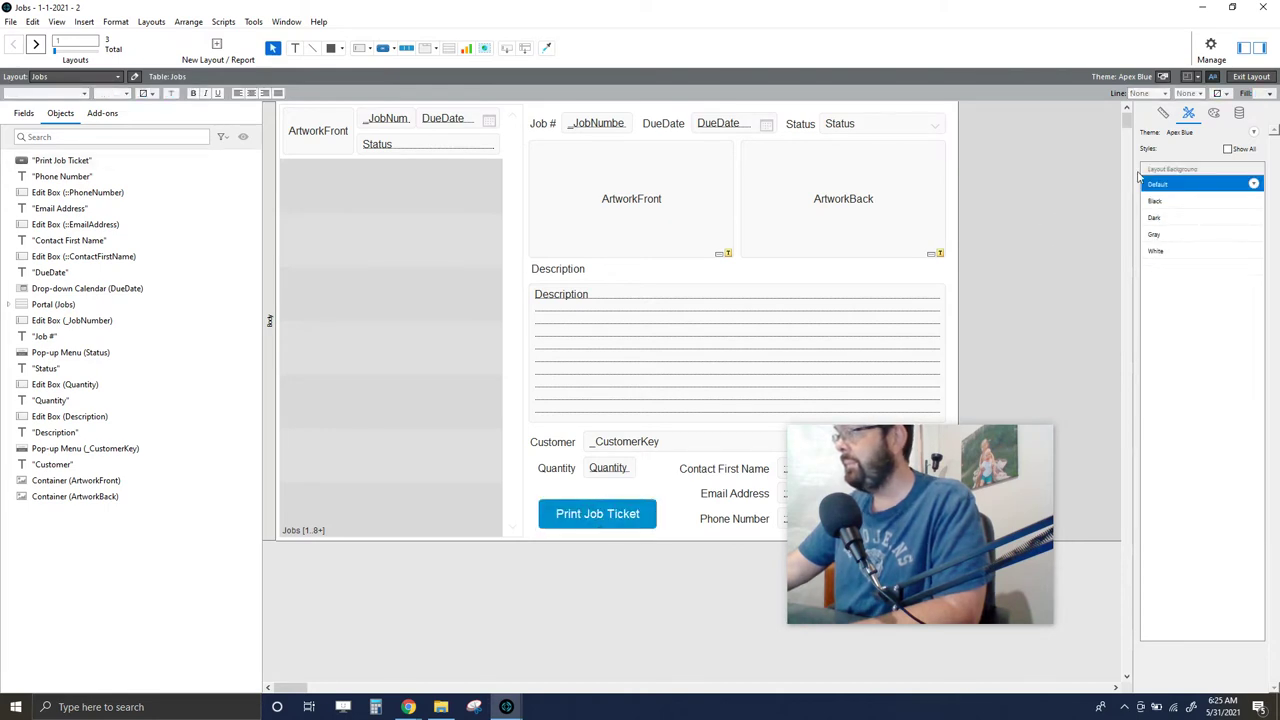
Cancel the exit-layout prompt, reselect the Print Job Ticket button, and open the Scripts menu
{"action": "left_click", "coordinate": [1251, 77]}
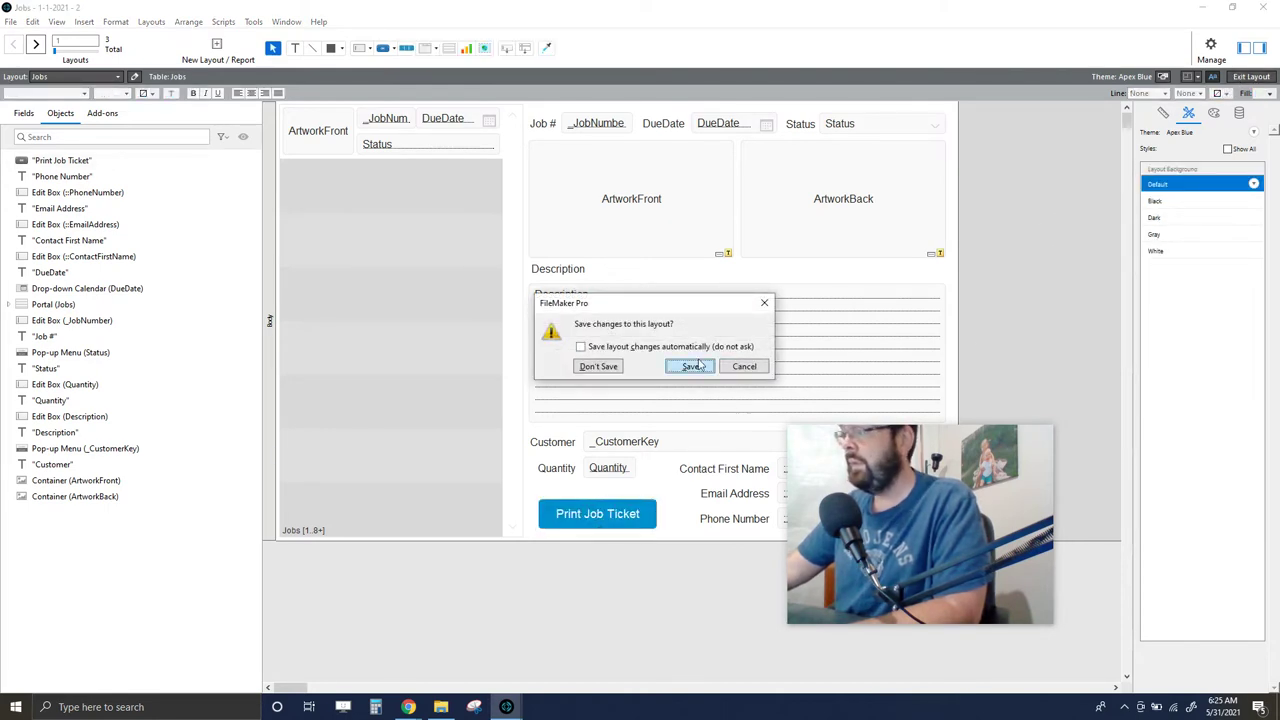
{"action": "left_click", "coordinate": [744, 366]}
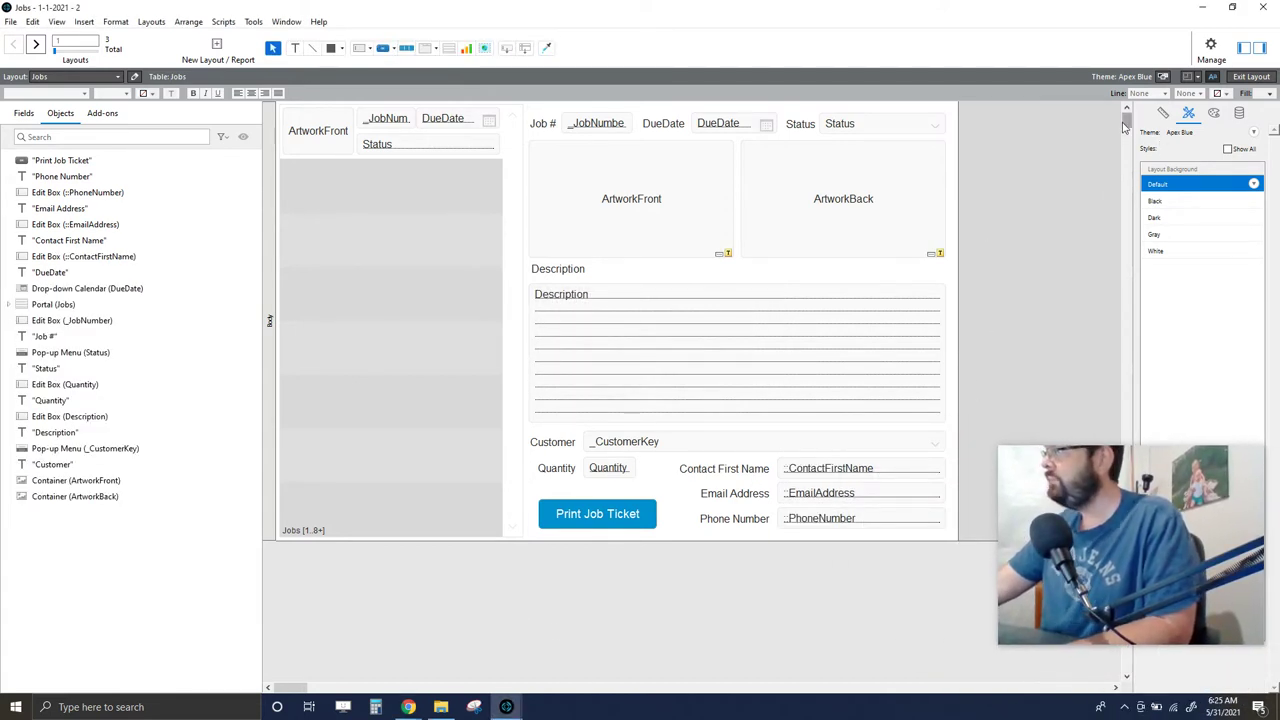
{"action": "mouse_move", "coordinate": [1126, 122]}
{"action": "left_mouse_down"}
{"action": "mouse_move", "coordinate": [1127, 138]}
{"action": "mouse_move", "coordinate": [1127, 118]}
{"action": "left_mouse_up"}
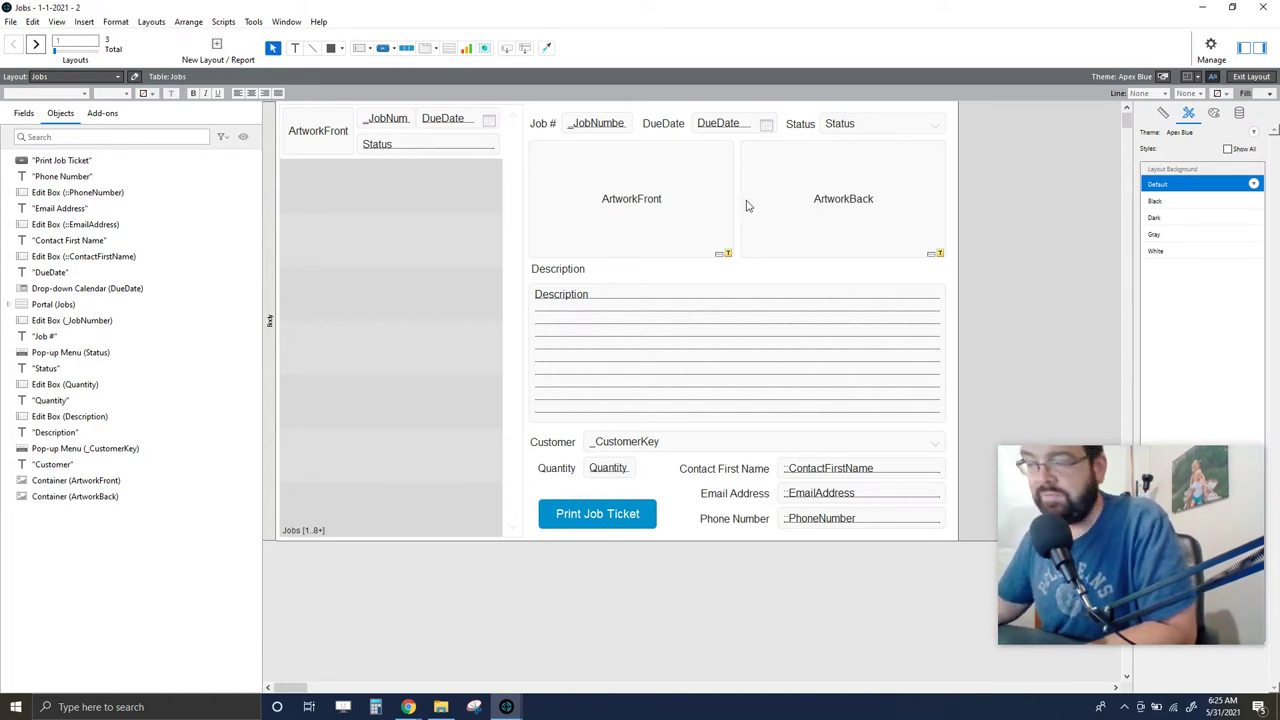
{"action": "left_click", "coordinate": [618, 525]}
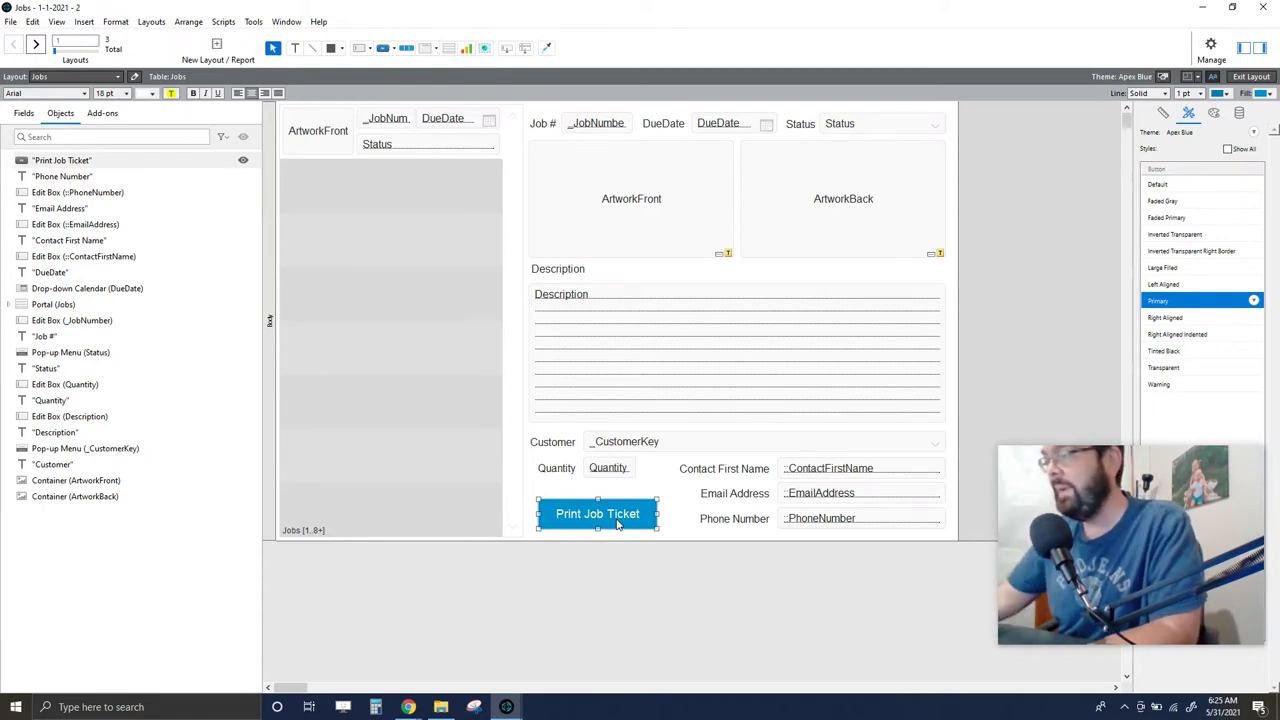
{"action": "left_click", "coordinate": [226, 22]}
Open the Script Workspace, maximize it, then close it again
{"action": "left_click", "coordinate": [238, 38]}
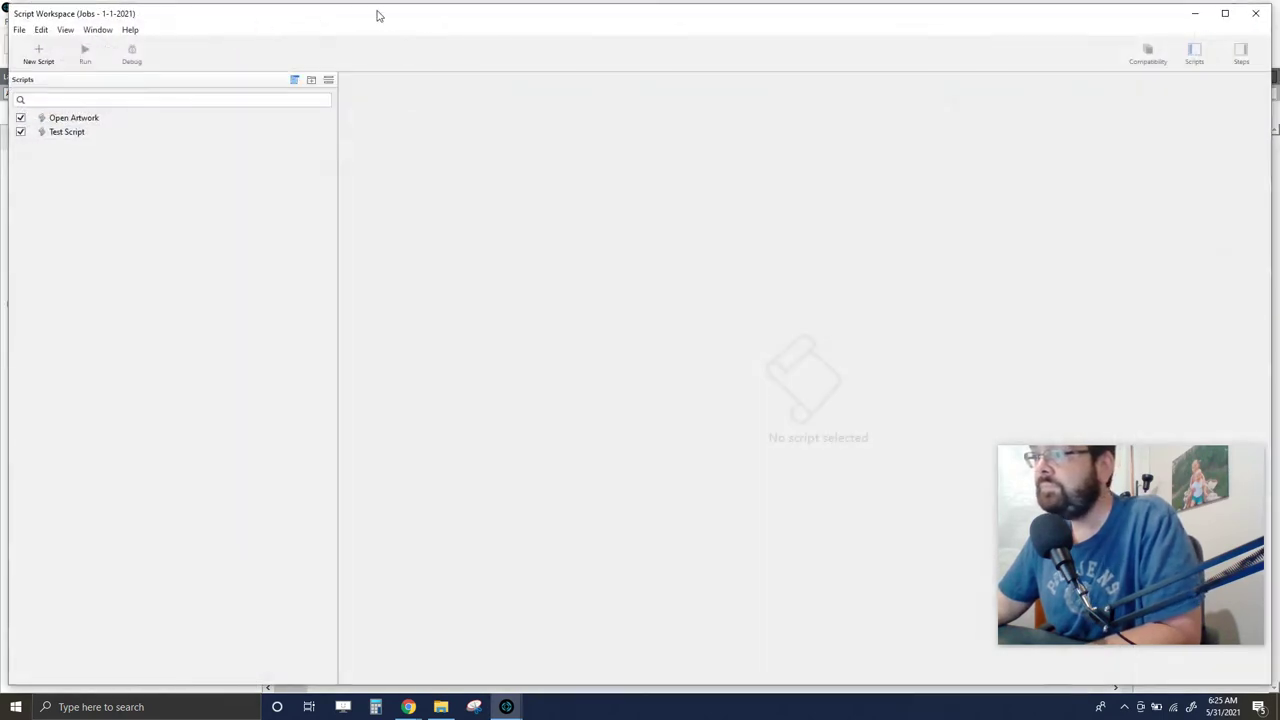
{"action": "left_click", "coordinate": [1225, 13]}
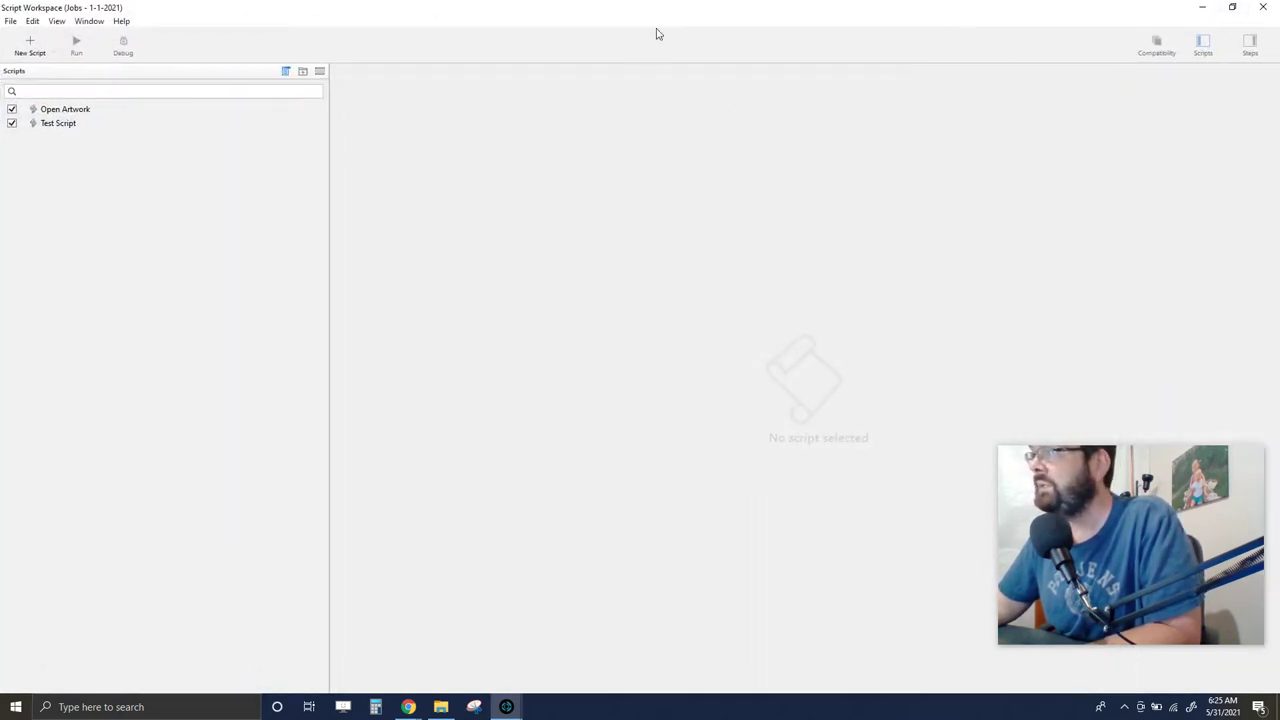
{"action": "left_click", "coordinate": [1262, 7]}
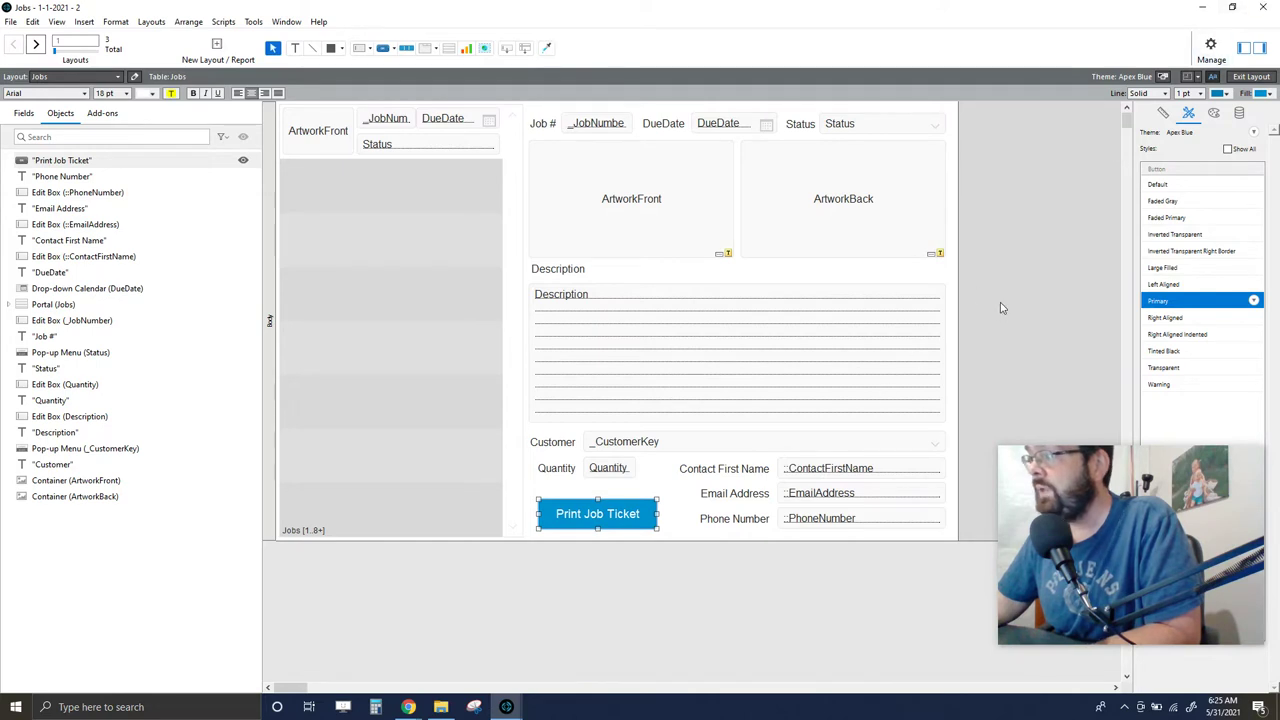
Open Button Setup for the Print Job Ticket button and choose a Single Step action
{"action": "right_click", "coordinate": [582, 523]}
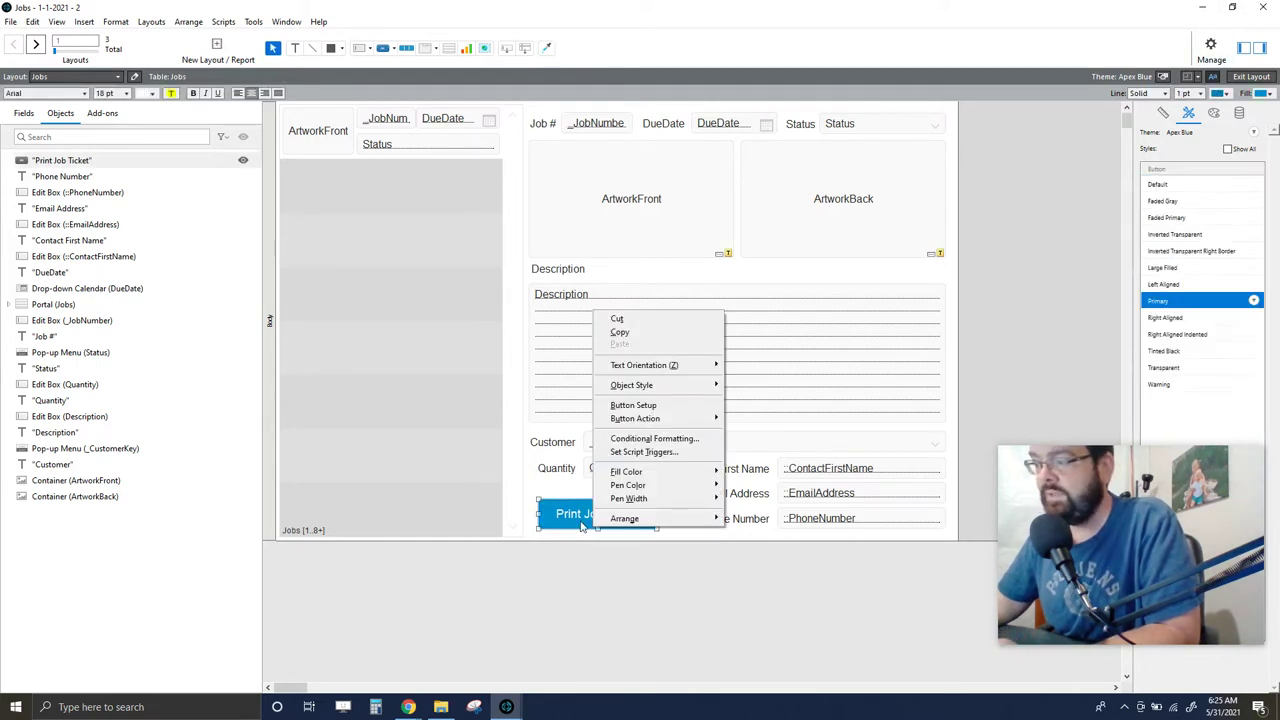
{"action": "left_click", "coordinate": [543, 578]}
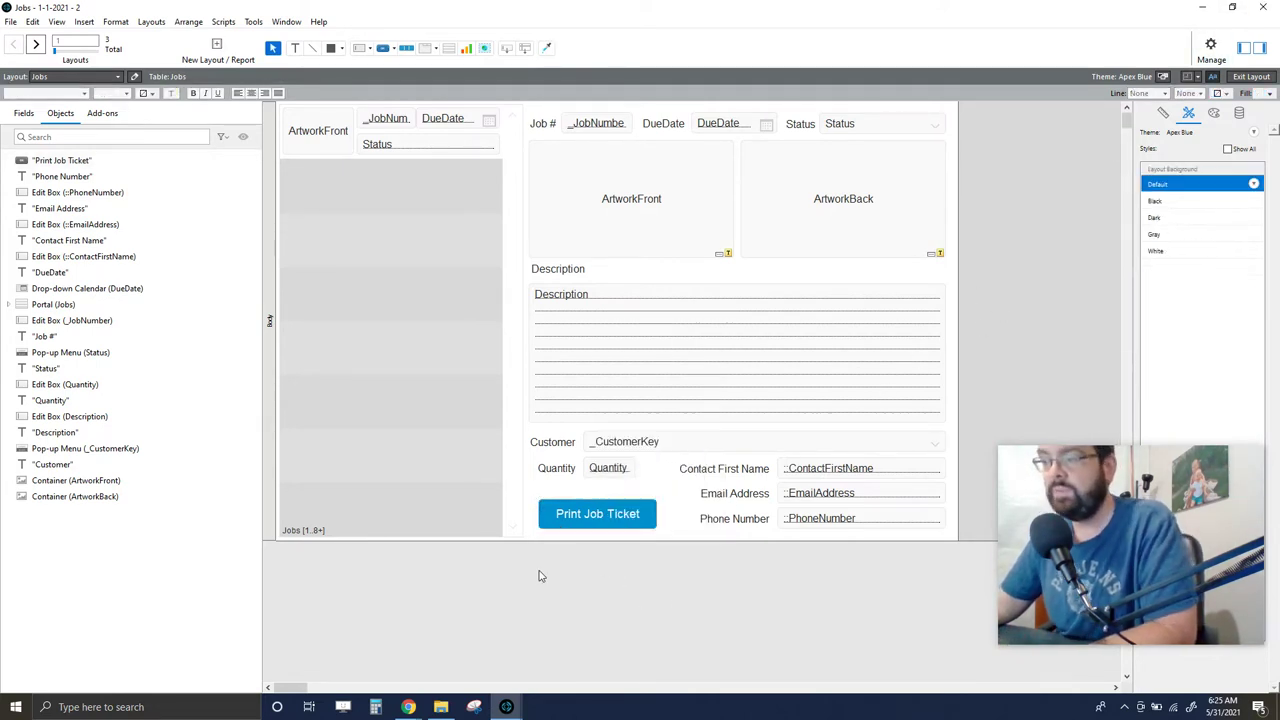
{"action": "double_click", "coordinate": [586, 524]}
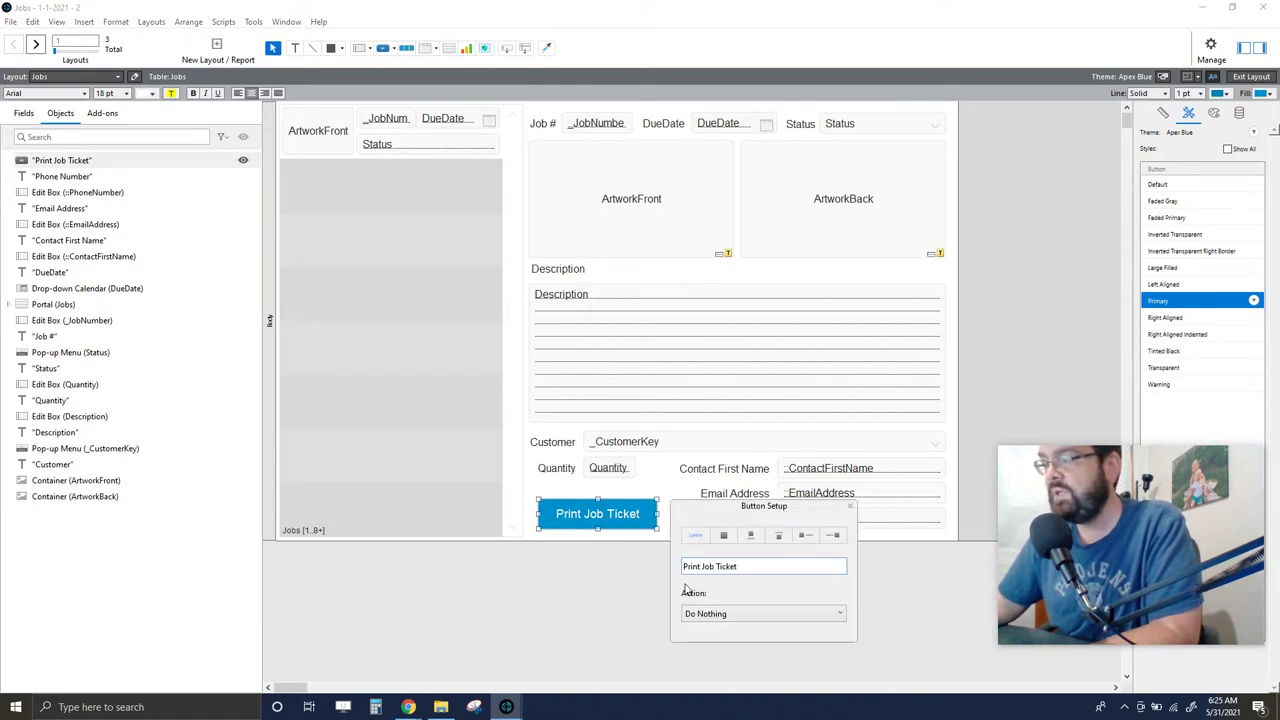
{"action": "left_click", "coordinate": [587, 572]}
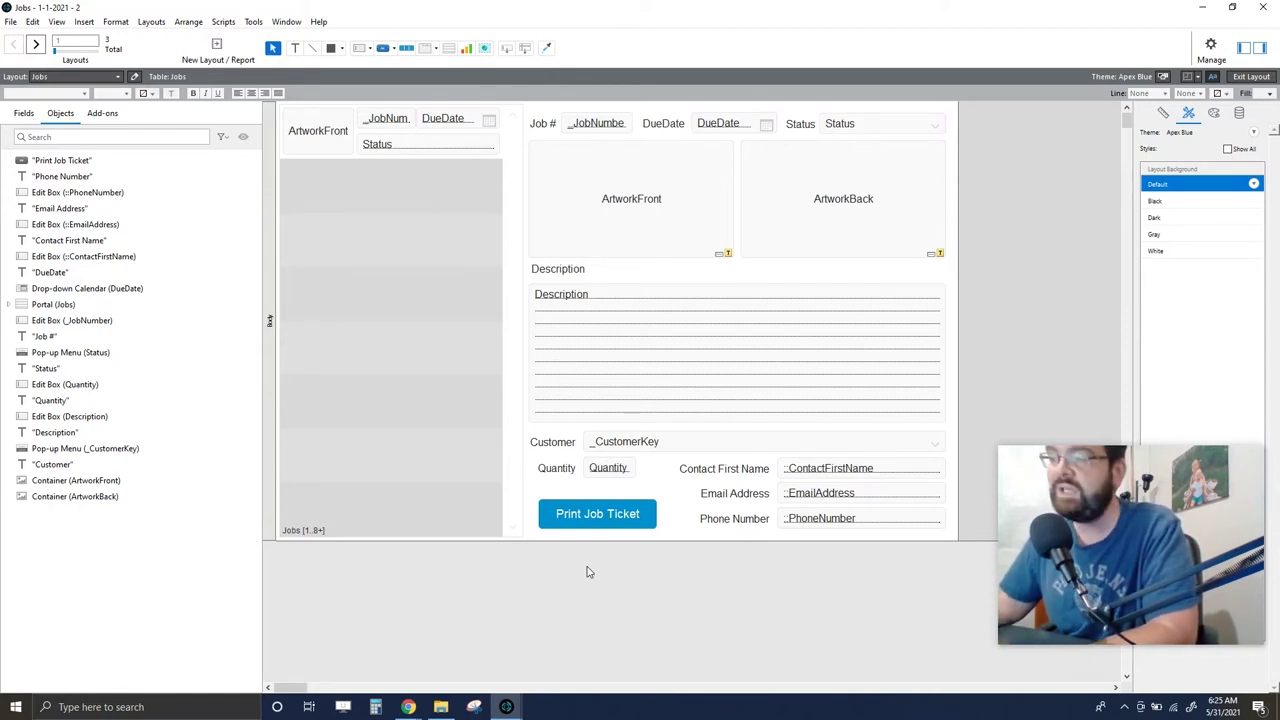
{"action": "right_click", "coordinate": [599, 516]}
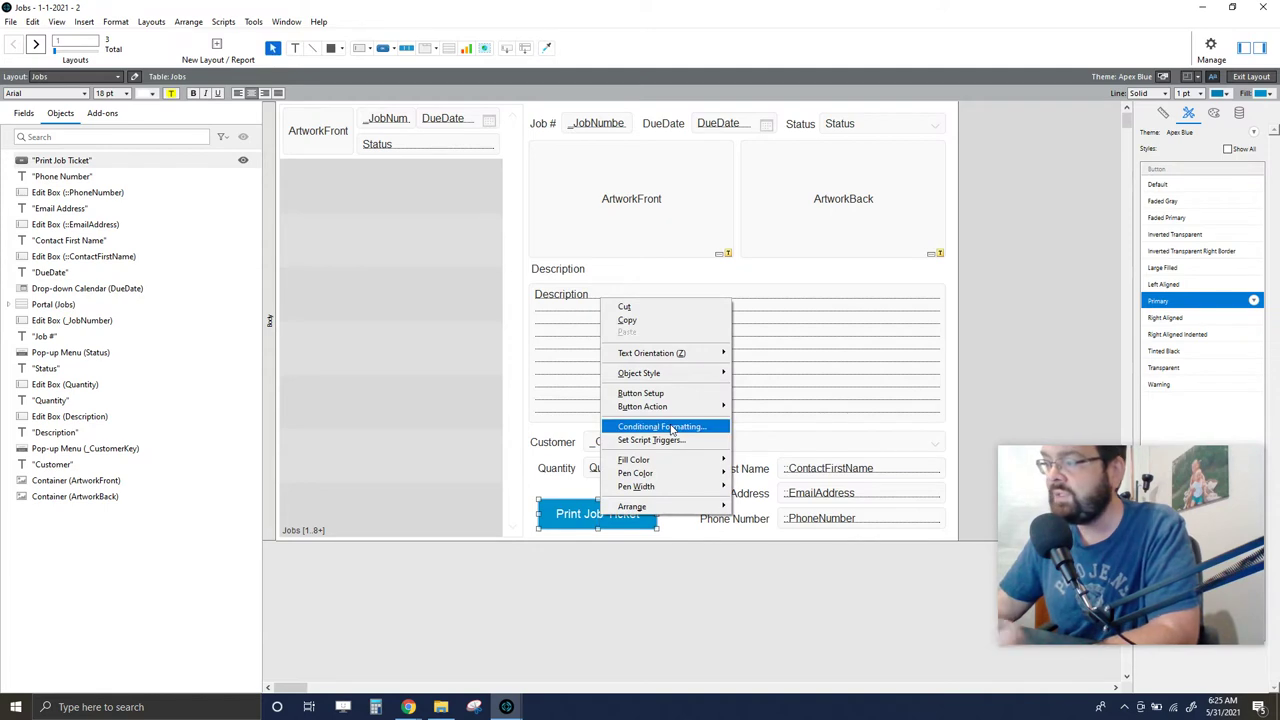
{"action": "left_click", "coordinate": [696, 396]}
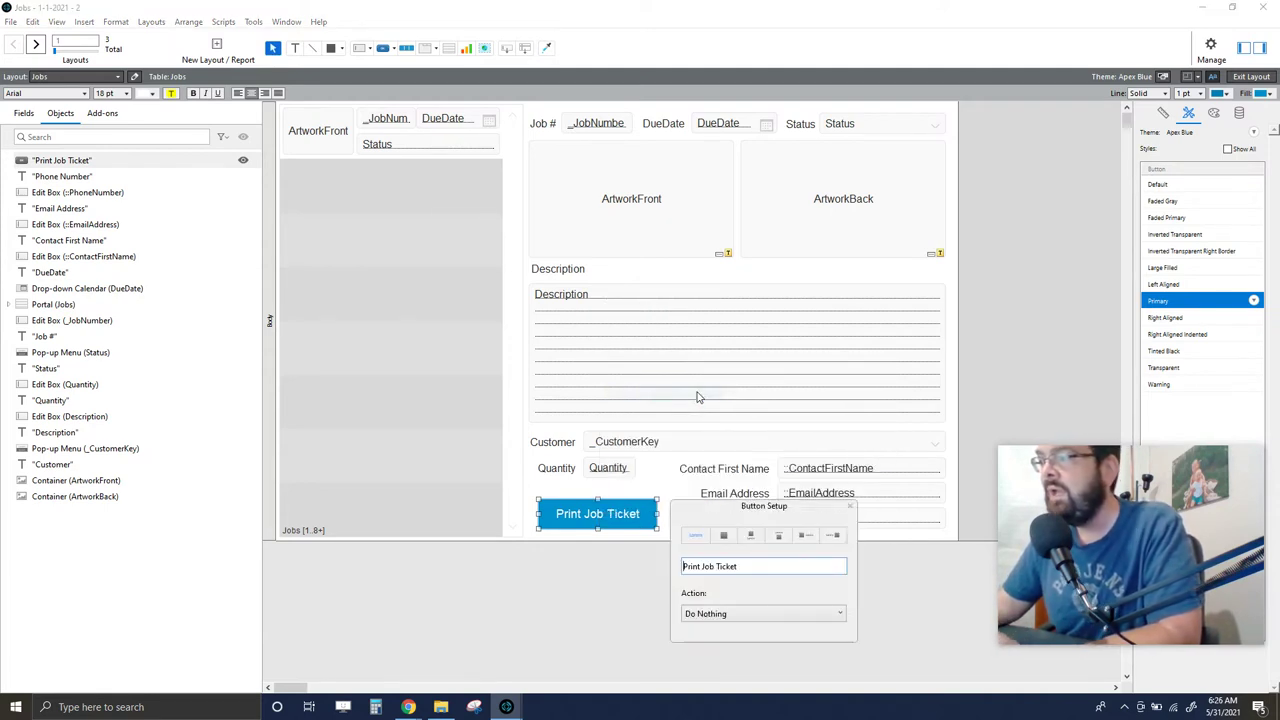
{"action": "left_click", "coordinate": [750, 614]}
{"action": "left_click", "coordinate": [741, 645]}
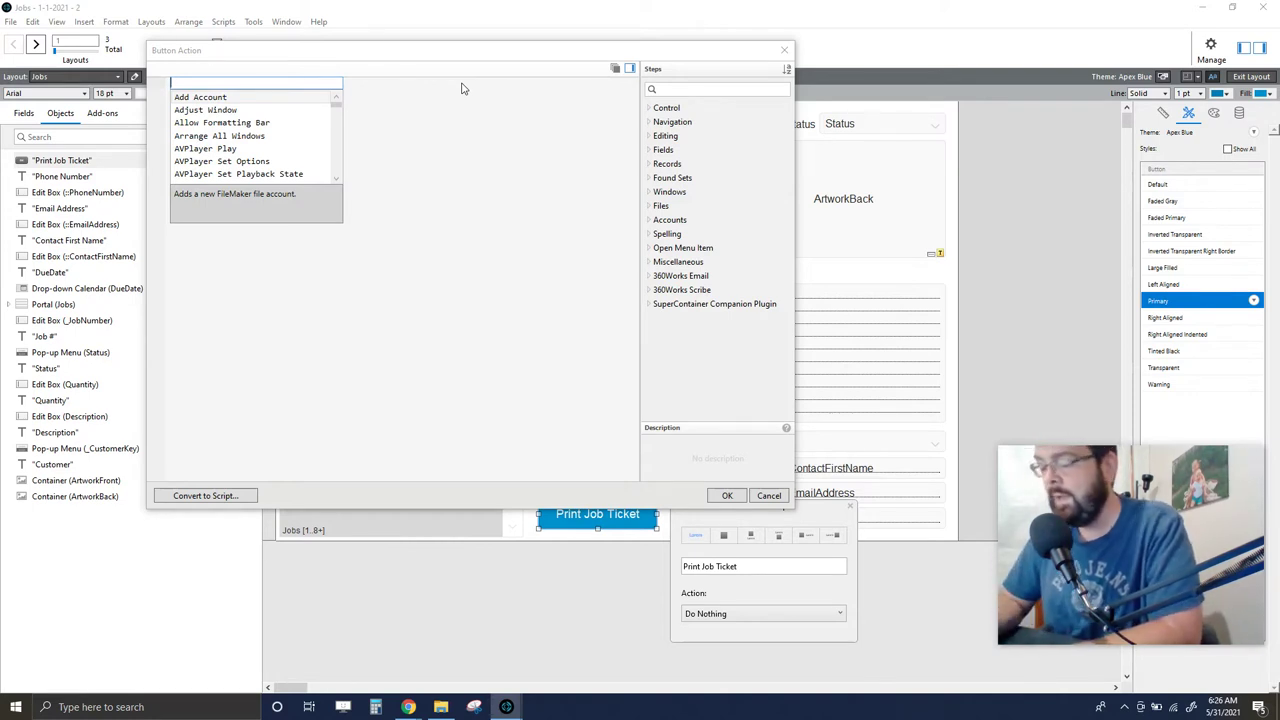
Find 'GTRR' to add a Go to Related Record step, and open its options
{"action": "type", "text": "GTRR"}
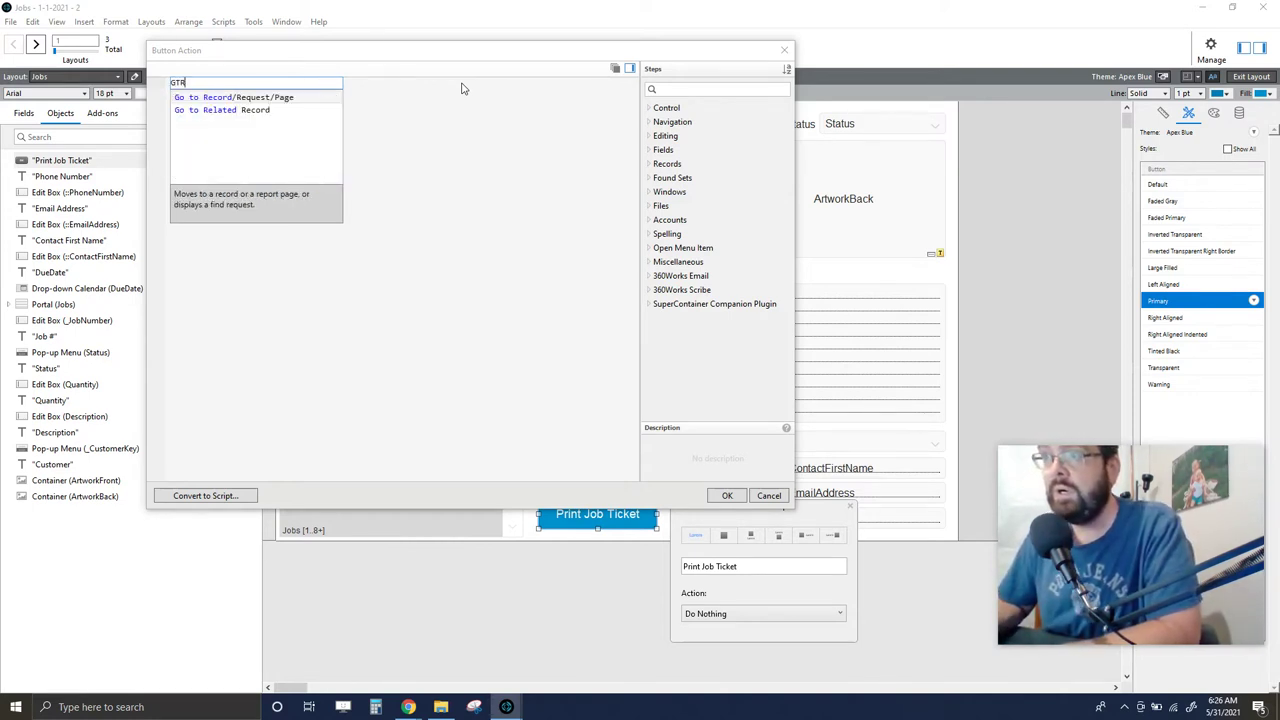
{"action": "left_click", "coordinate": [222, 110]}
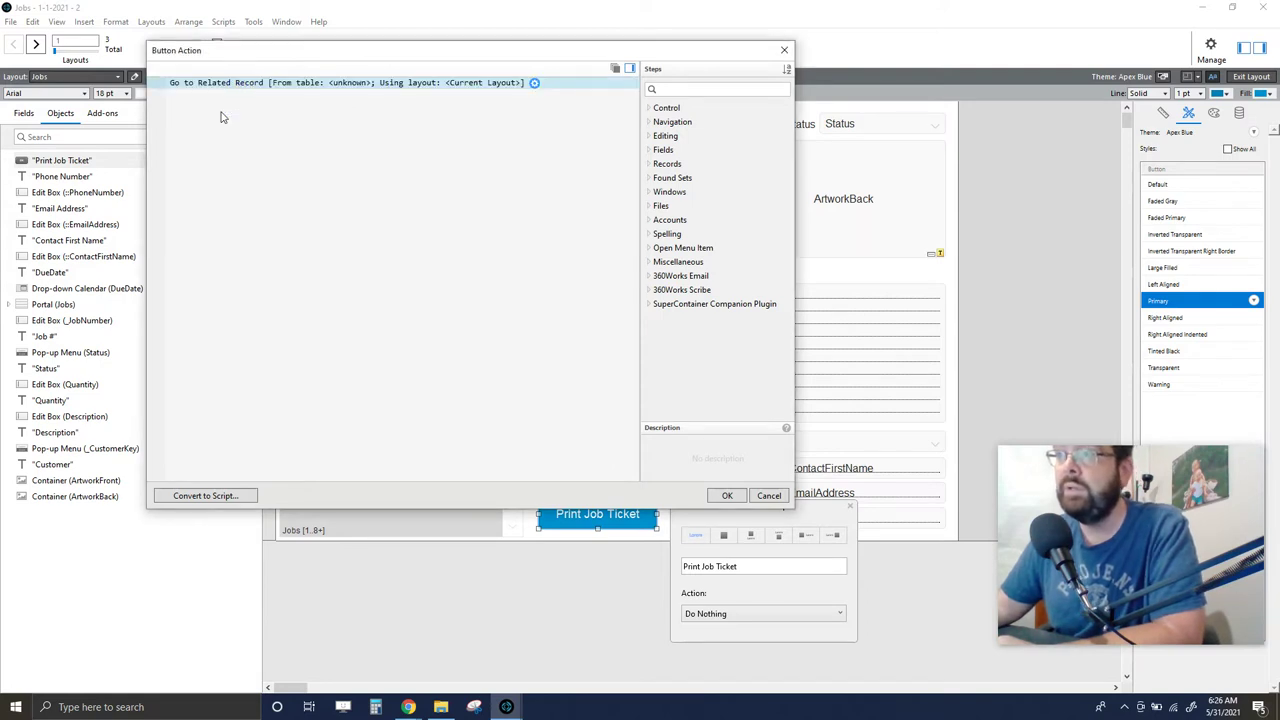
{"action": "left_click", "coordinate": [534, 83]}
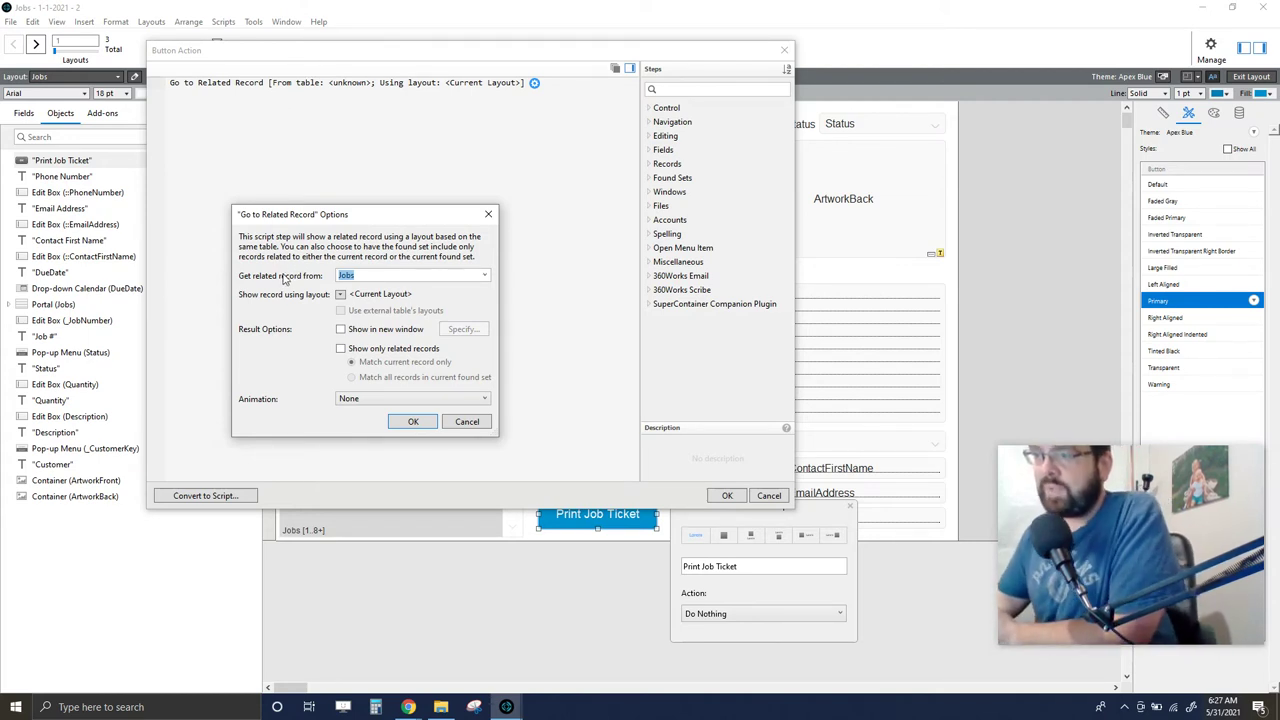
Keep Jobs as source table, use the Job Ticket layout, and show it in a new window
{"action": "left_click", "coordinate": [484, 275]}
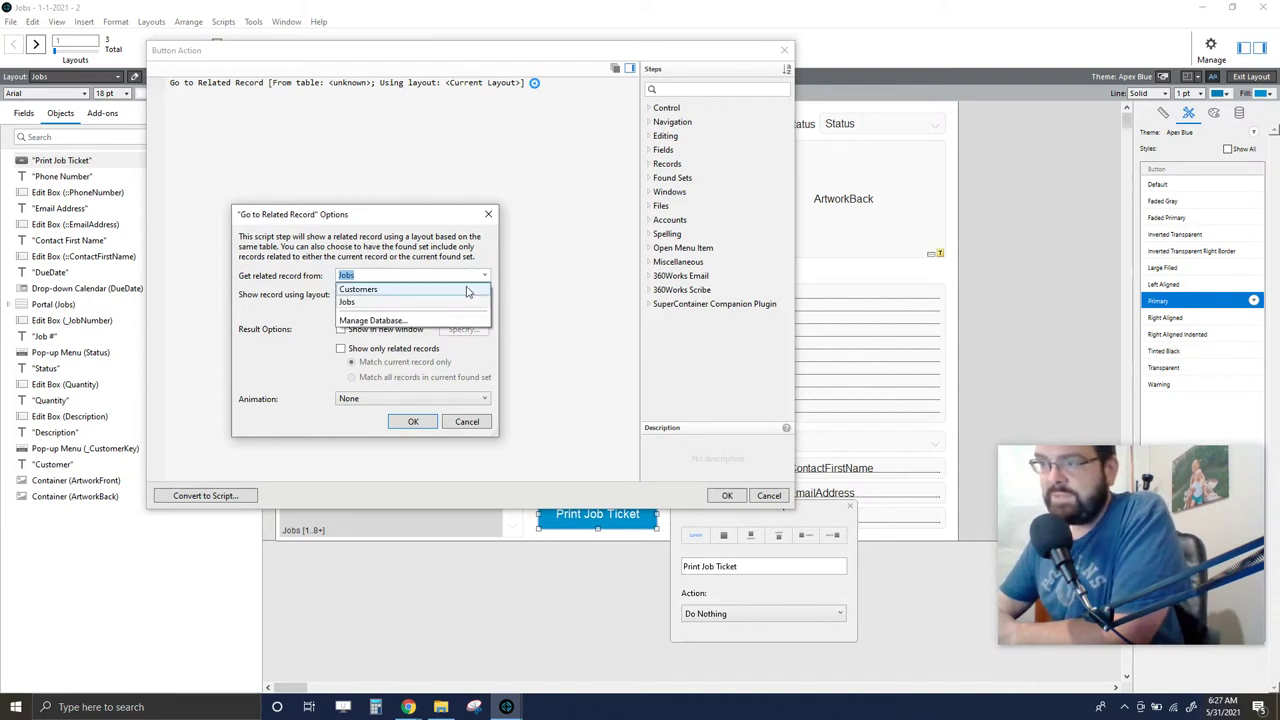
{"action": "left_click", "coordinate": [400, 302]}
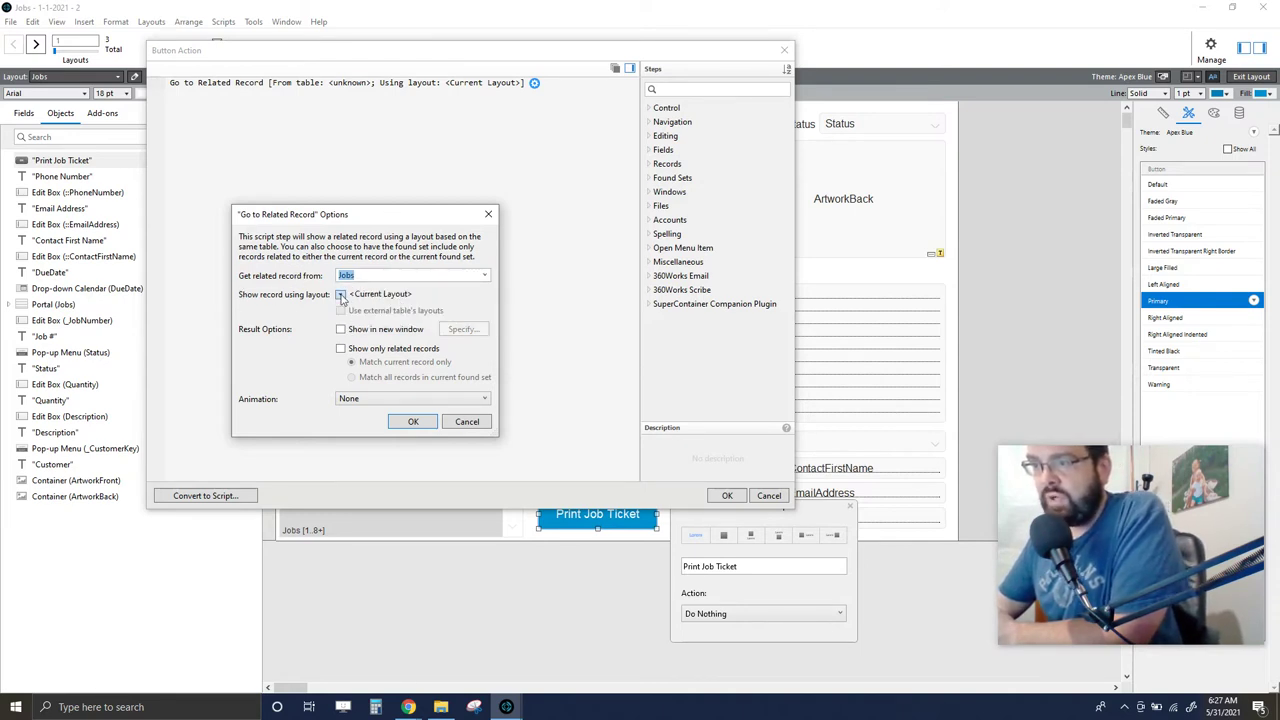
{"action": "left_click", "coordinate": [341, 297]}
{"action": "left_click", "coordinate": [295, 326]}
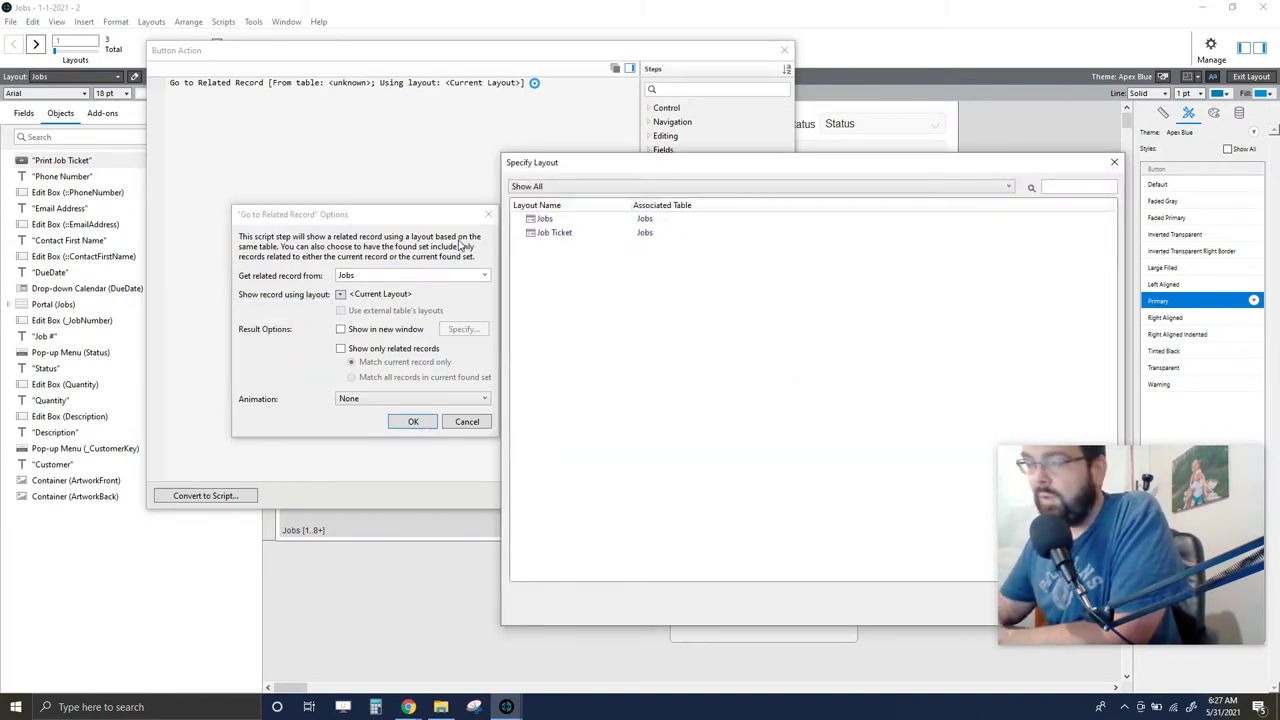
{"action": "left_click", "coordinate": [566, 233]}
{"action": "left_click_drag", "start_coordinate": [575, 163], "coordinate": [408, 47]}
{"action": "left_click", "coordinate": [871, 495]}
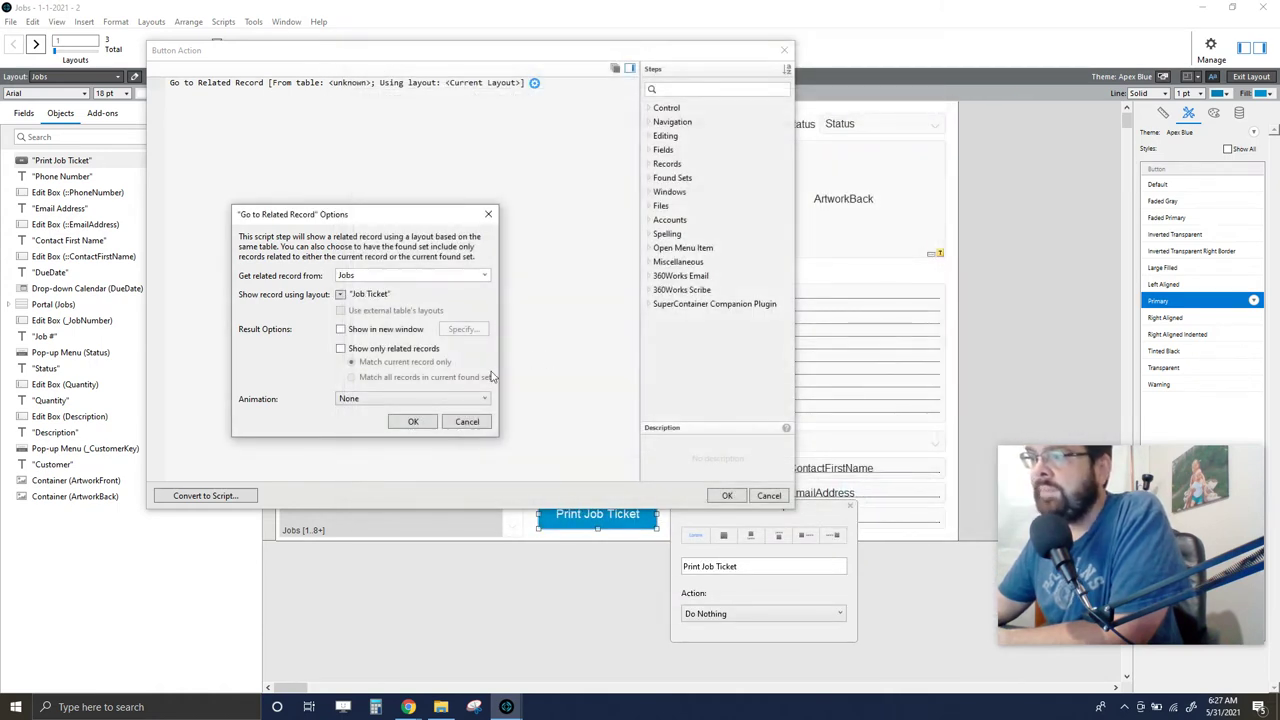
{"action": "left_click", "coordinate": [340, 330]}
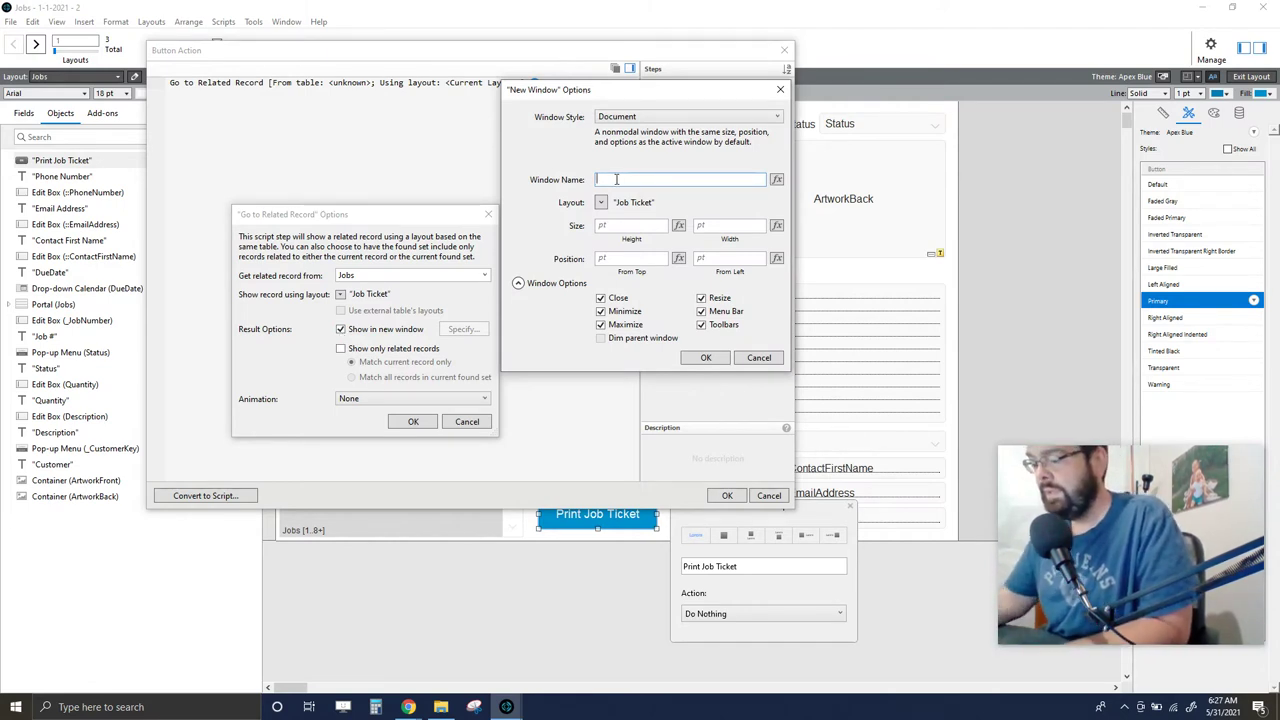
Name the window Job Ticket, height 800, offset 20, hide the menu bar, and confirm
{"action": "type", "text": "Job Ticket"}
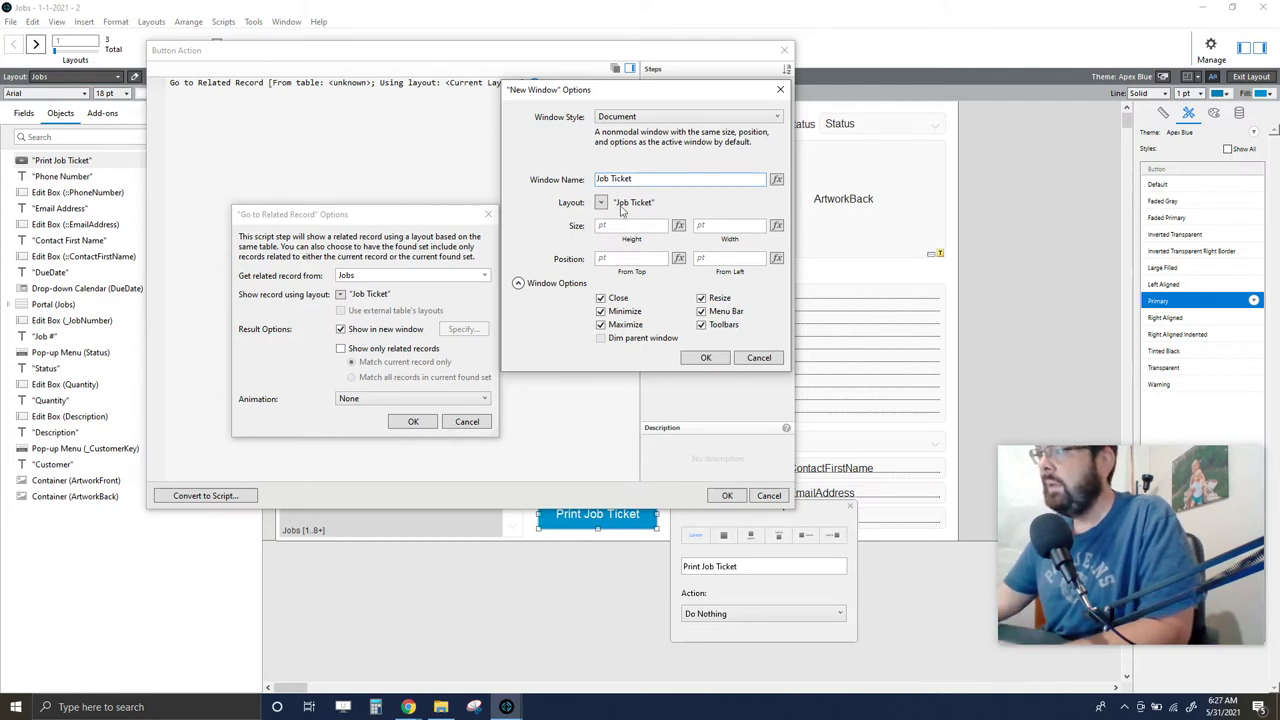
{"action": "left_click", "coordinate": [623, 226]}
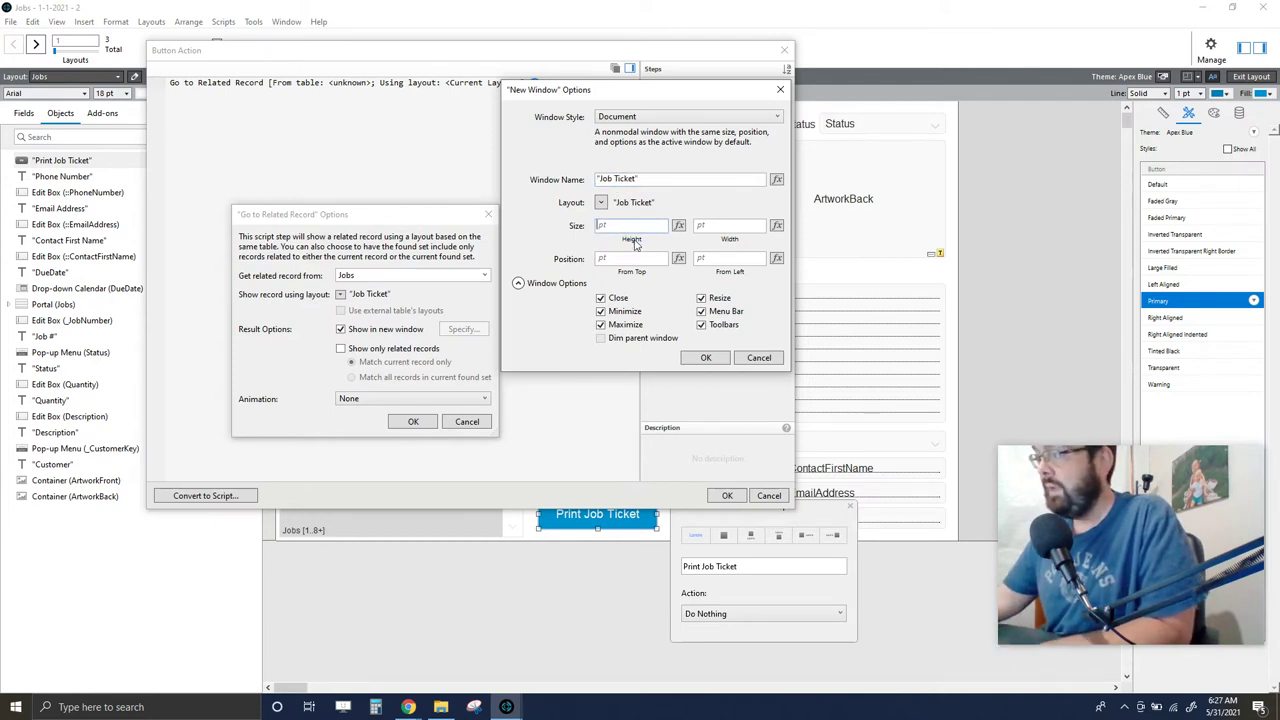
{"action": "type", "text": "800"}
{"action": "key", "text": "Tab"}
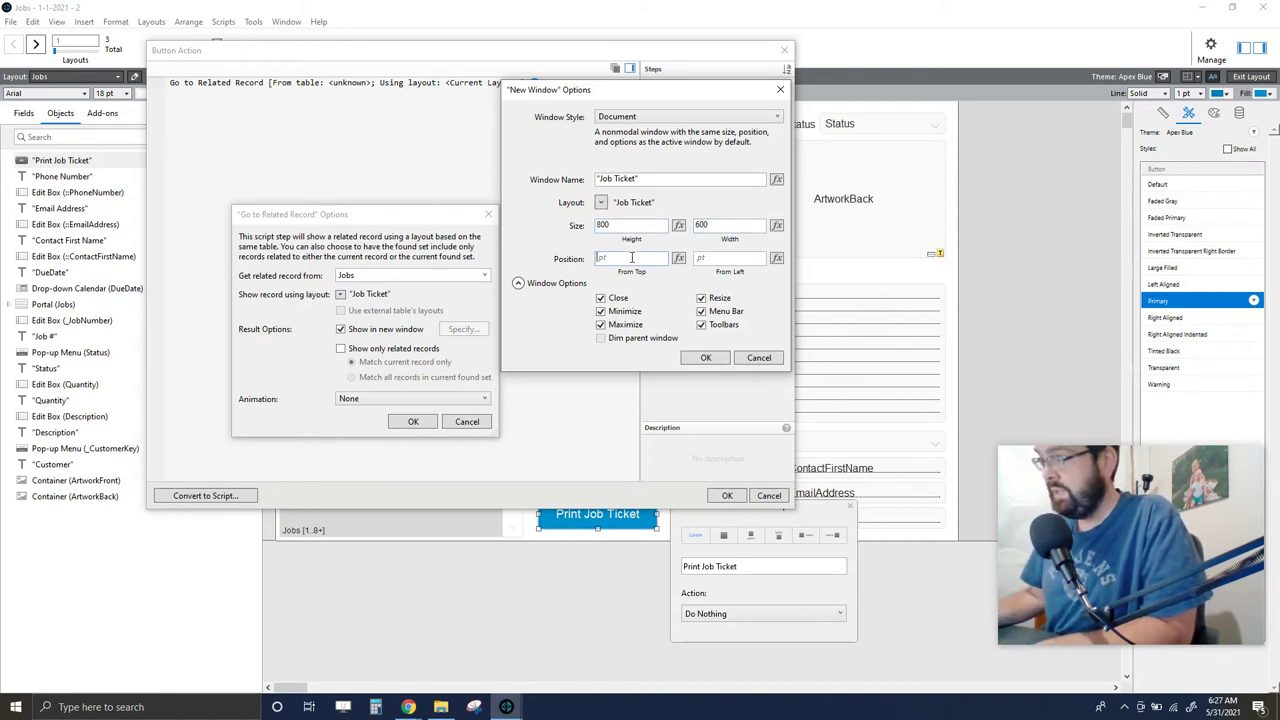
{"action": "type", "text": "20"}
{"action": "key", "text": "Tab"}
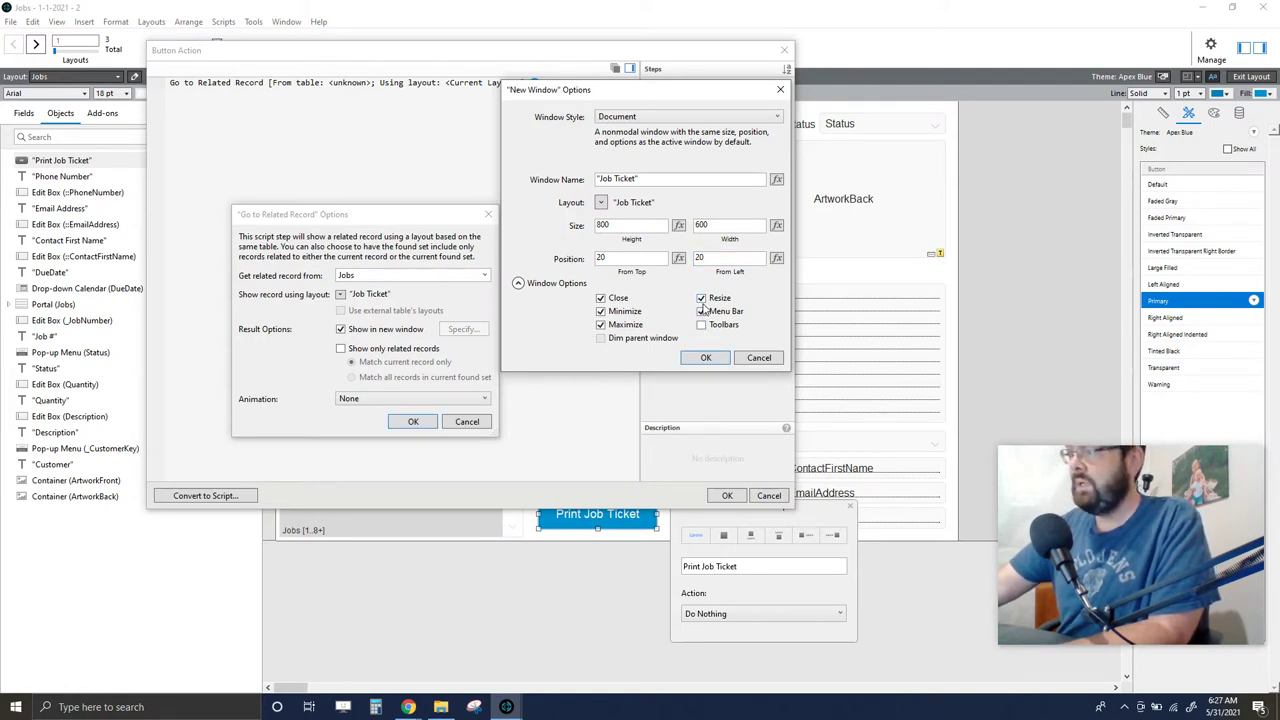
{"action": "left_click", "coordinate": [702, 311]}
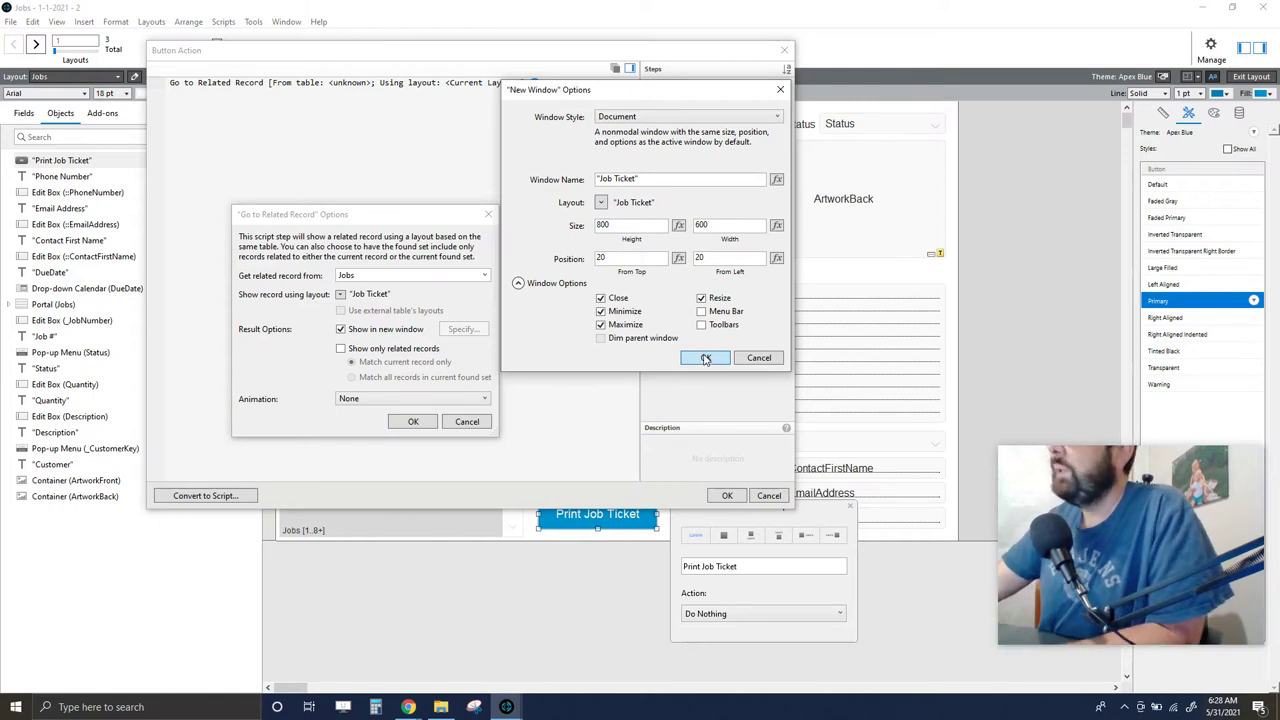
{"action": "left_click", "coordinate": [708, 358]}
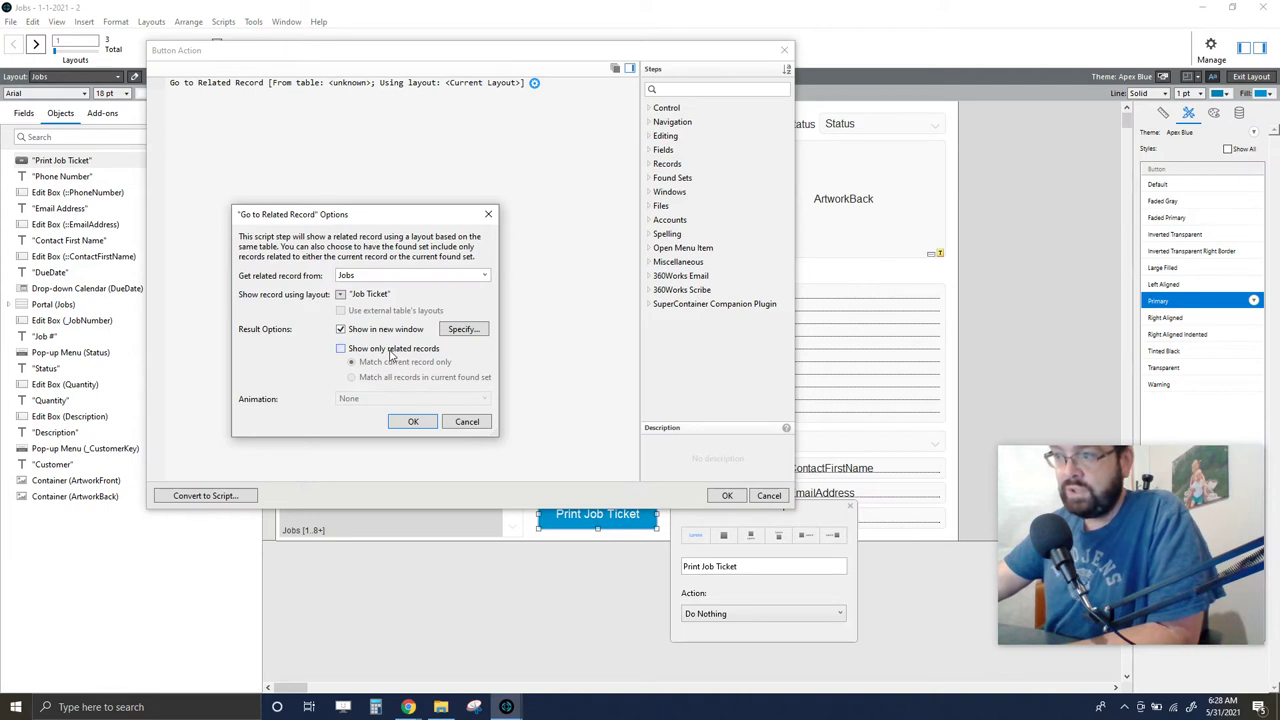
Show only related records, confirm both dialogs, and enable the hand cursor over the button
{"action": "left_click", "coordinate": [391, 351]}
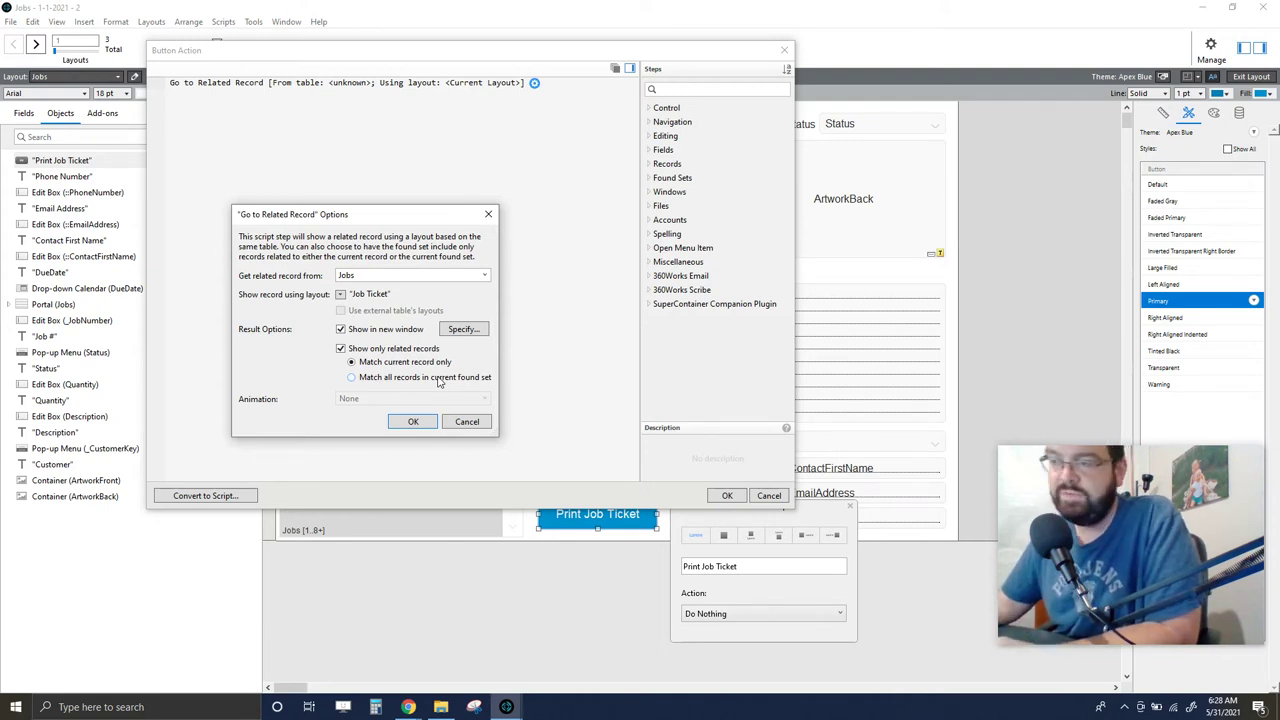
{"action": "left_click", "coordinate": [412, 423]}
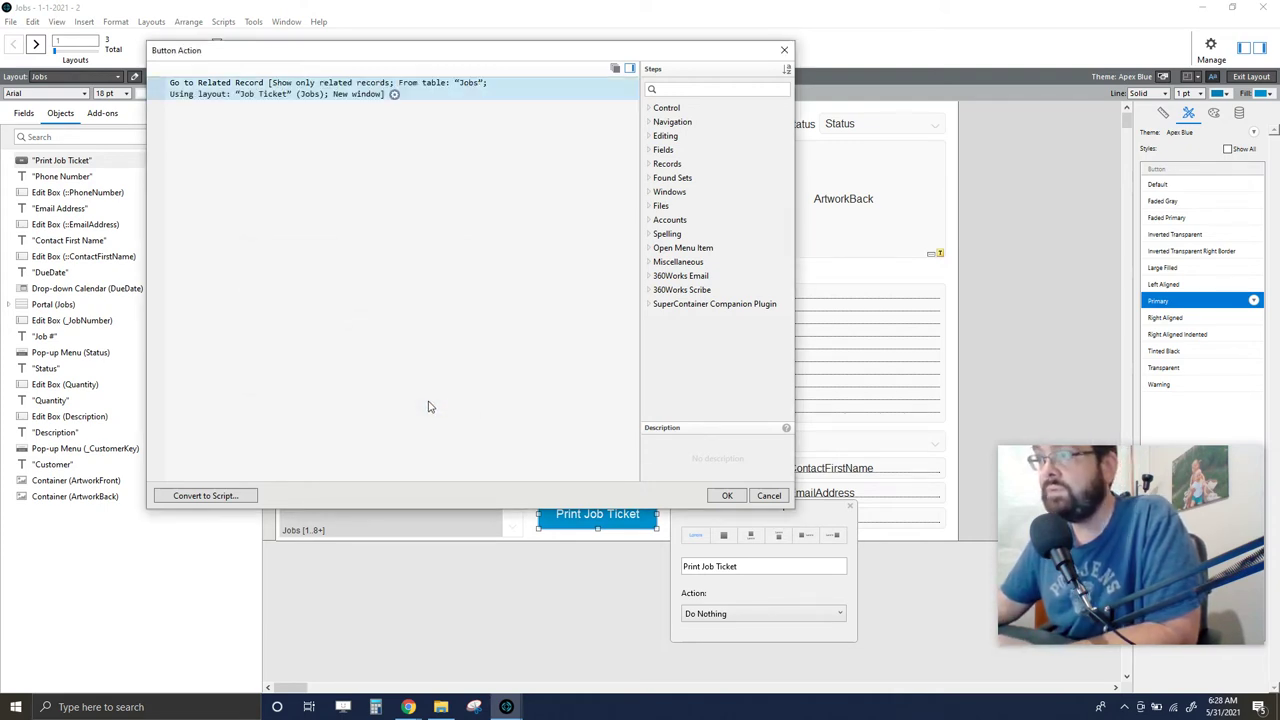
{"action": "left_click", "coordinate": [728, 496]}
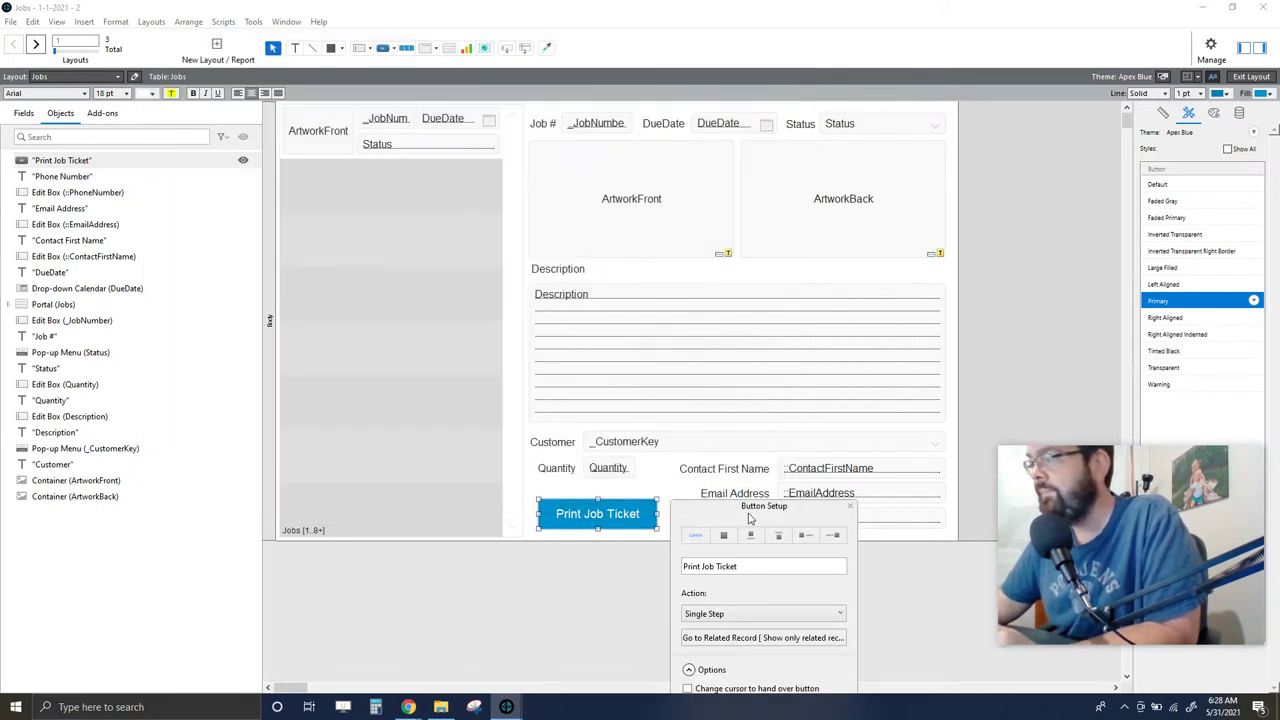
{"action": "left_click_drag", "start_coordinate": [749, 517], "coordinate": [667, 261]}
{"action": "left_click", "coordinate": [605, 432]}
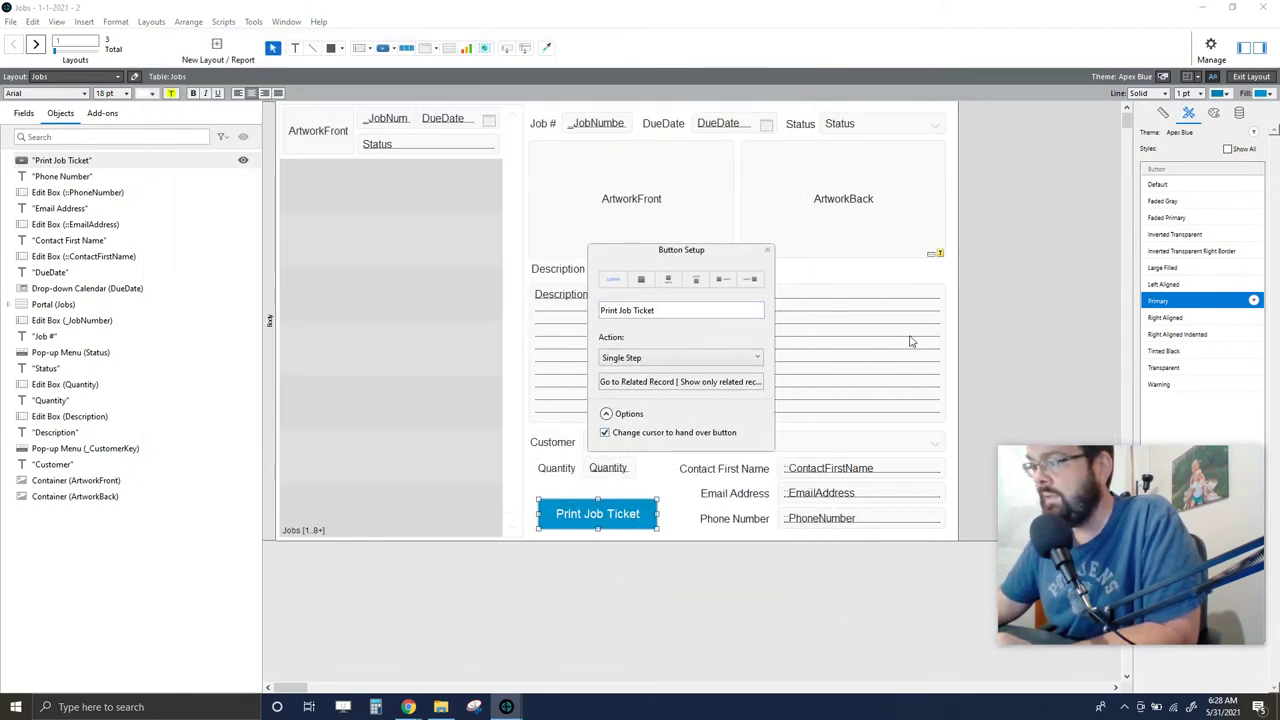
Close Button Setup, exit Layout mode and save the layout changes
{"action": "left_click", "coordinate": [1029, 202]}
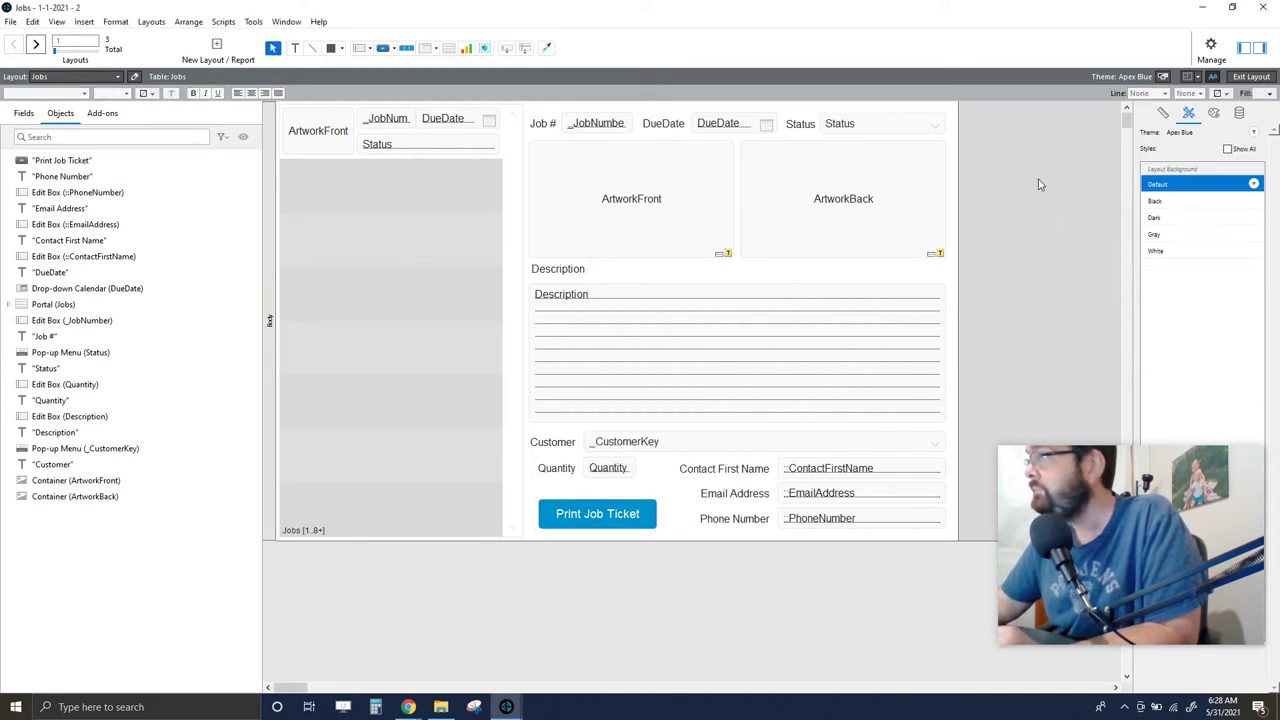
{"action": "left_click", "coordinate": [1250, 77]}
{"action": "left_click", "coordinate": [686, 368]}
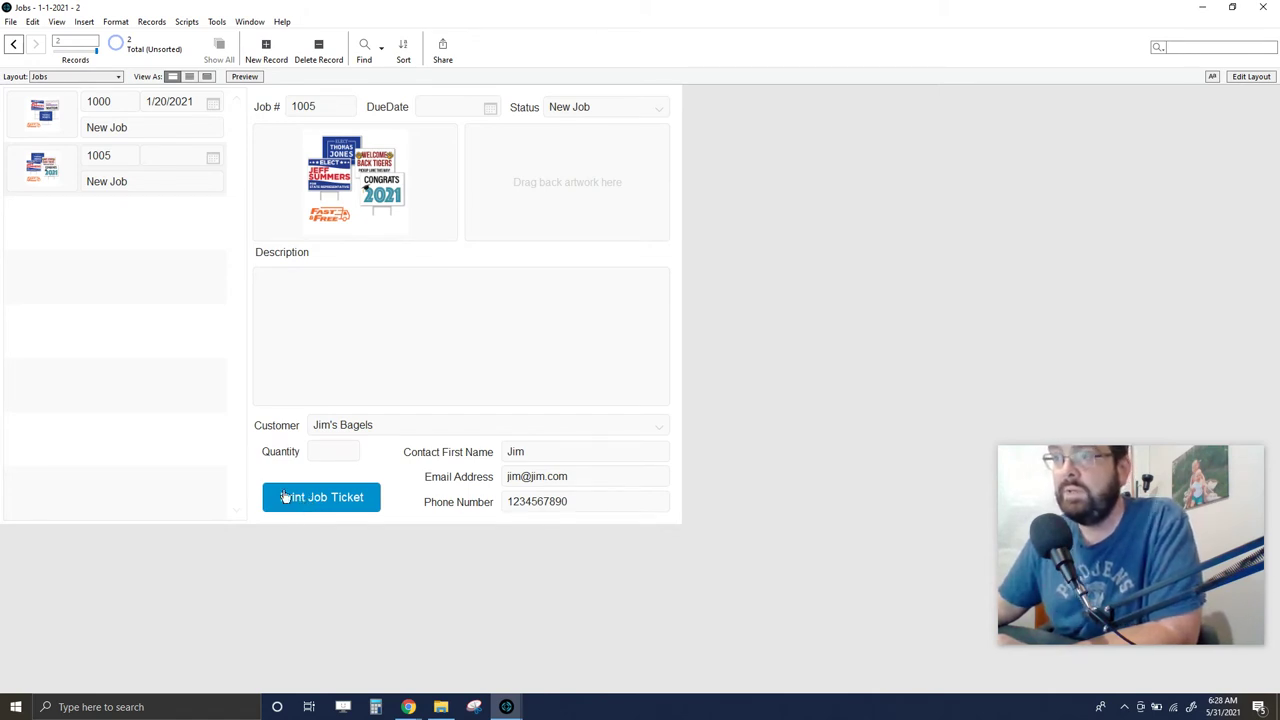
Open job 1005's Job Ticket window, start a print, cancel it, and close the window
{"action": "left_click", "coordinate": [65, 118]}
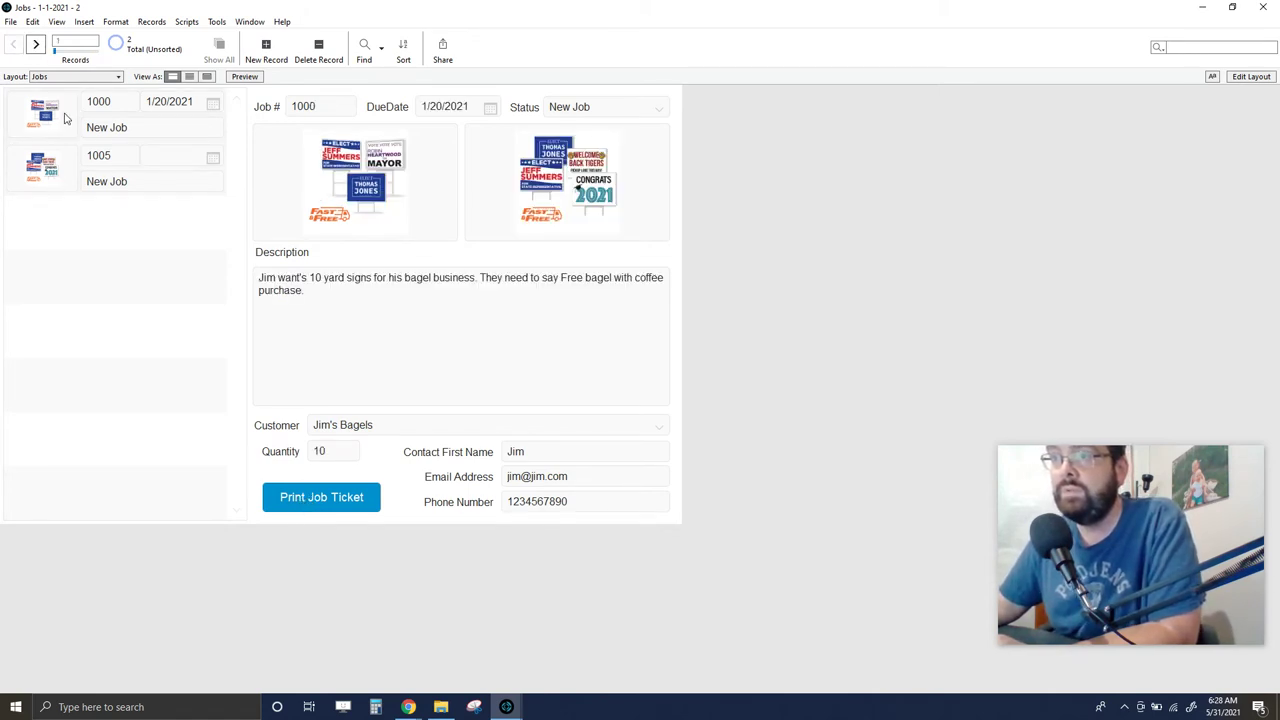
{"action": "left_click", "coordinate": [66, 177]}
{"action": "left_click", "coordinate": [310, 499]}
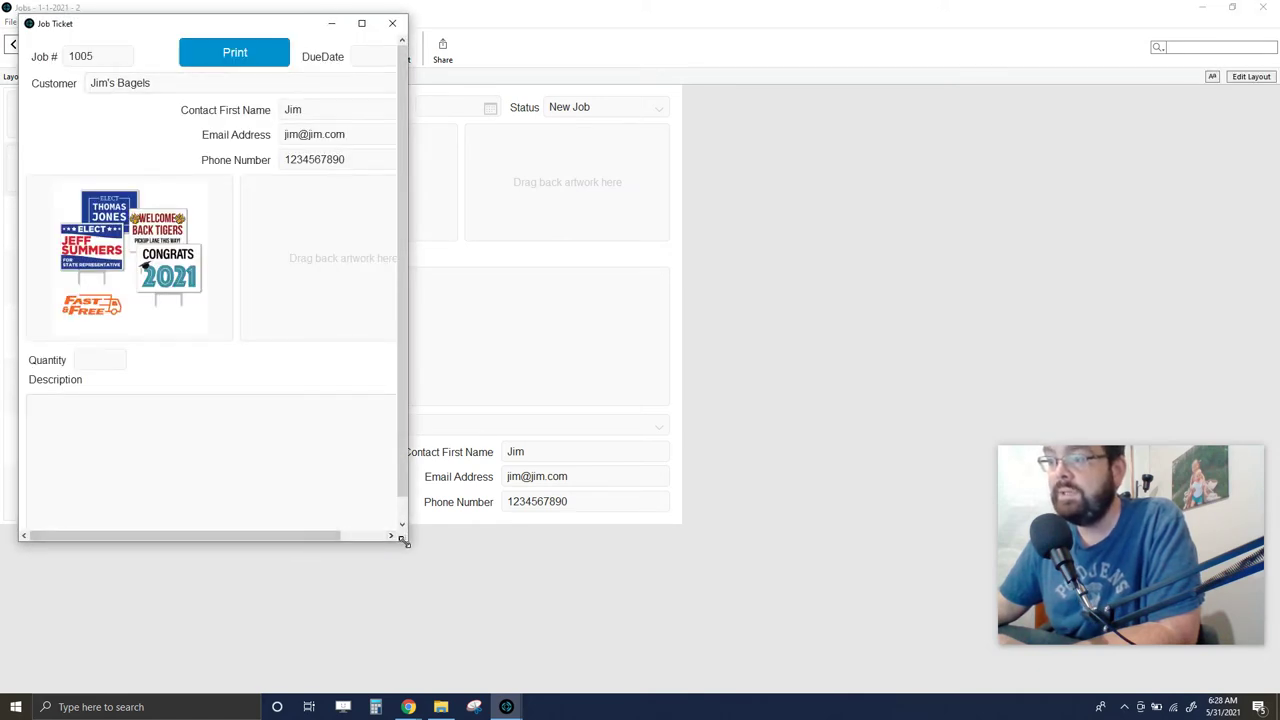
{"action": "left_click_drag", "start_coordinate": [406, 540], "coordinate": [462, 558]}
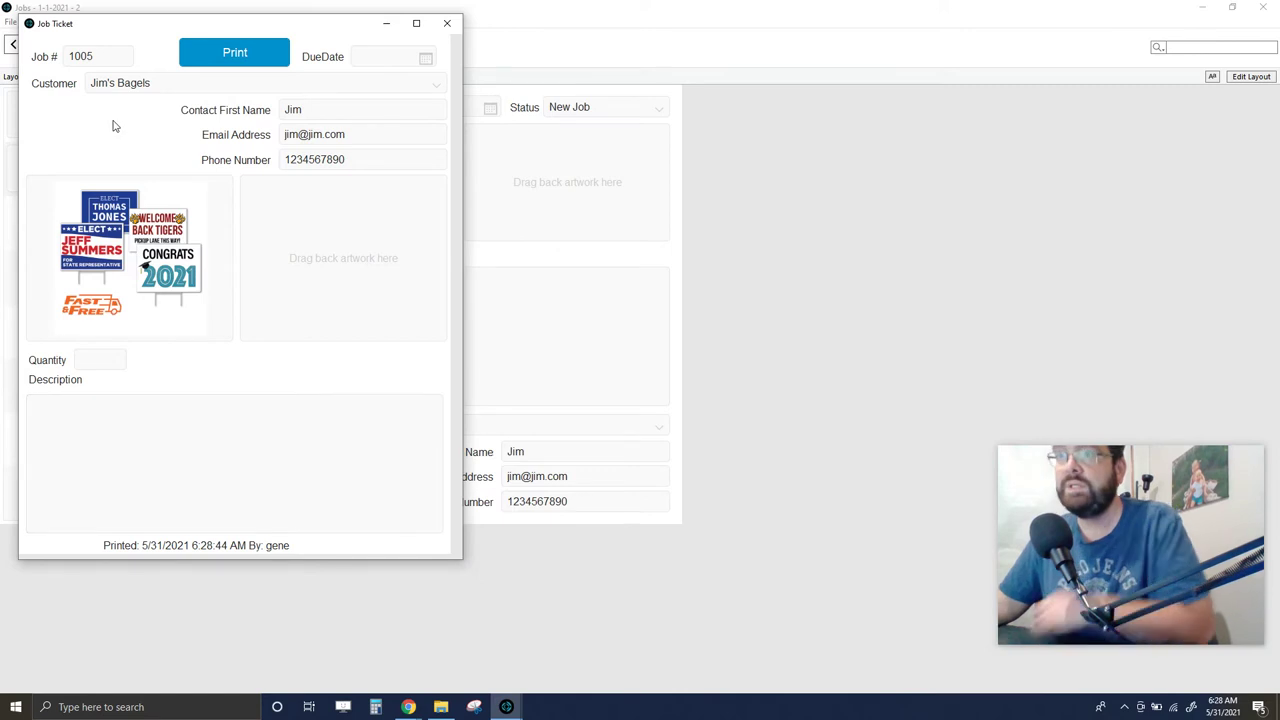
{"action": "left_click", "coordinate": [215, 58]}
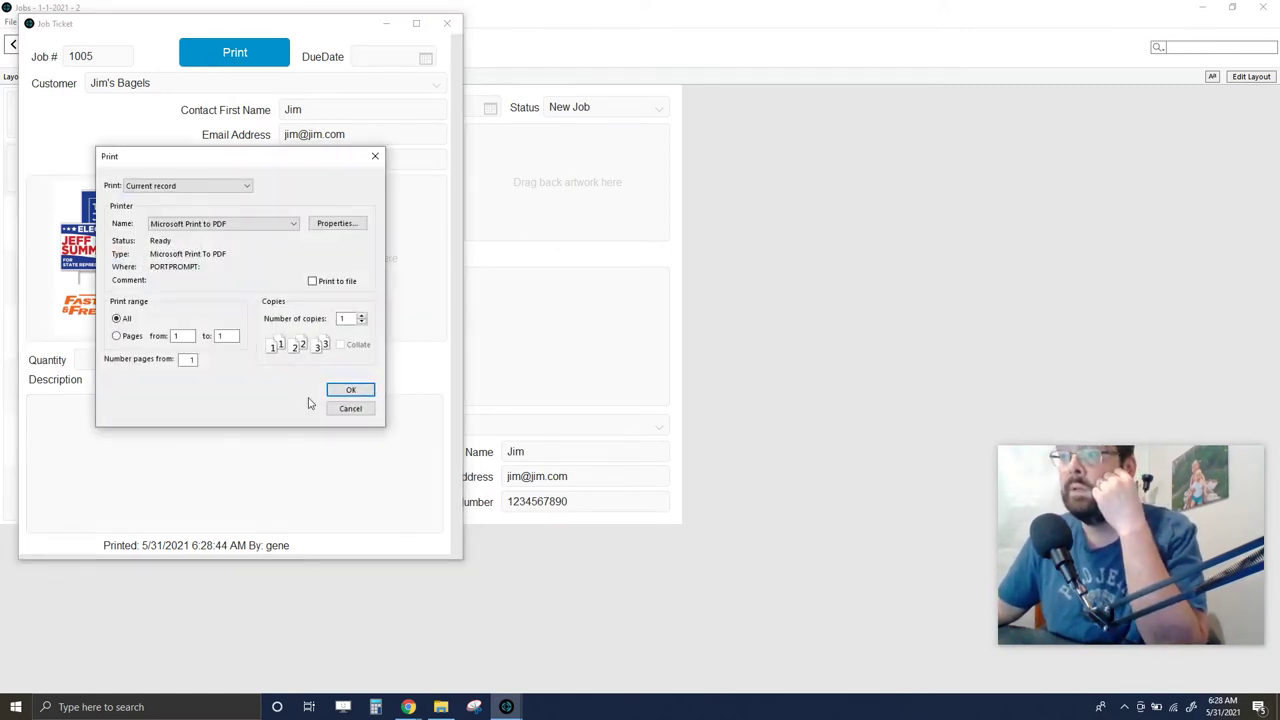
{"action": "left_click", "coordinate": [347, 407]}
{"action": "left_click", "coordinate": [446, 23]}
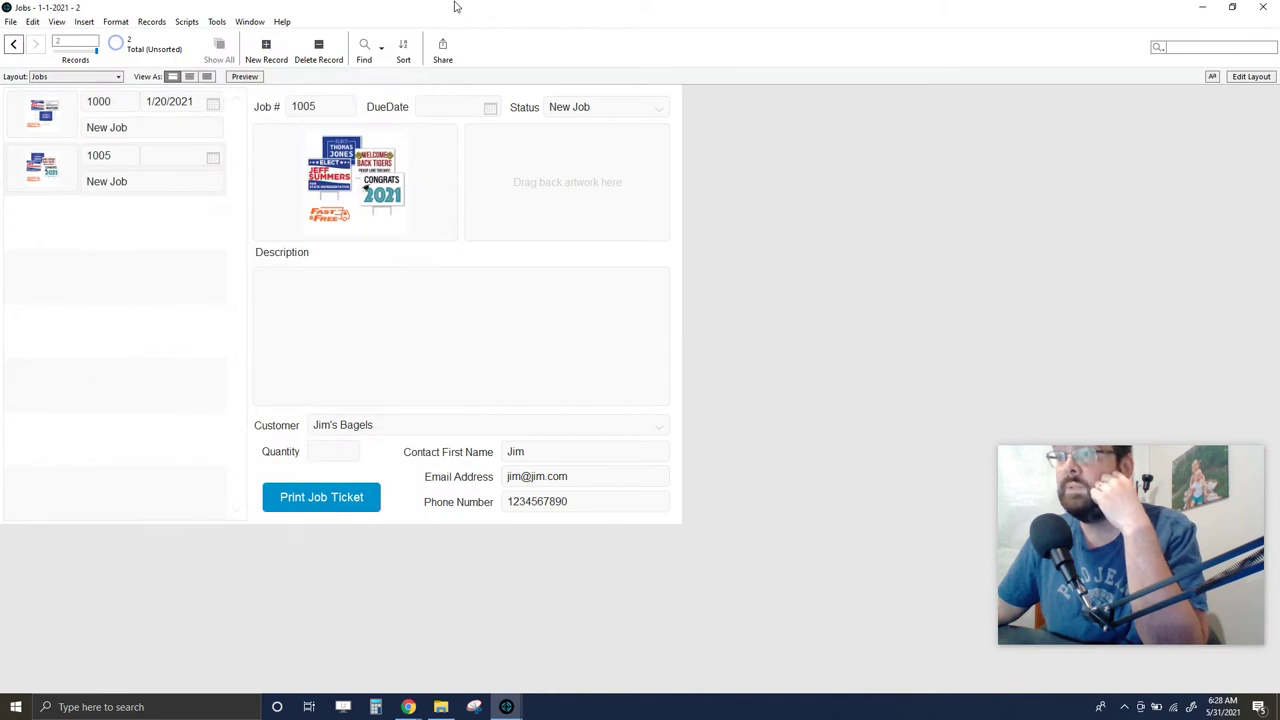
Test job 1000's ticket: cancel printing, close, reopen and close, then return to job 1005
{"action": "left_click", "coordinate": [64, 112]}
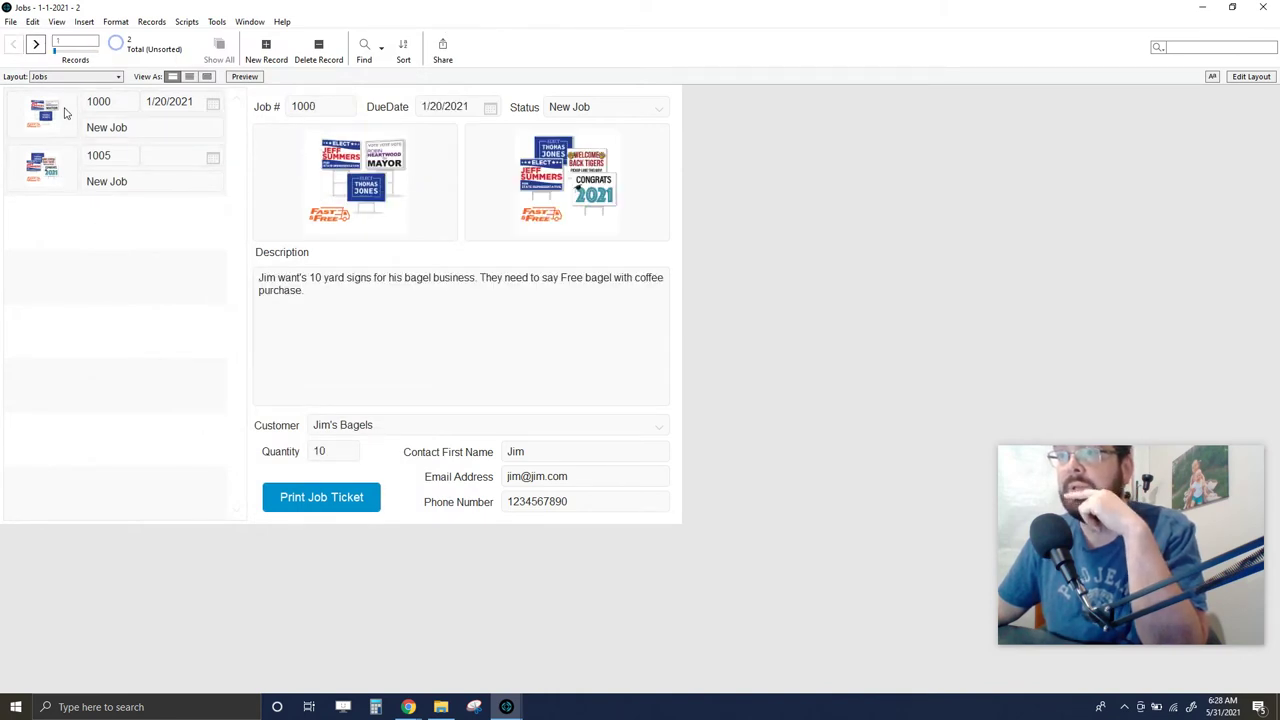
{"action": "left_click", "coordinate": [331, 501]}
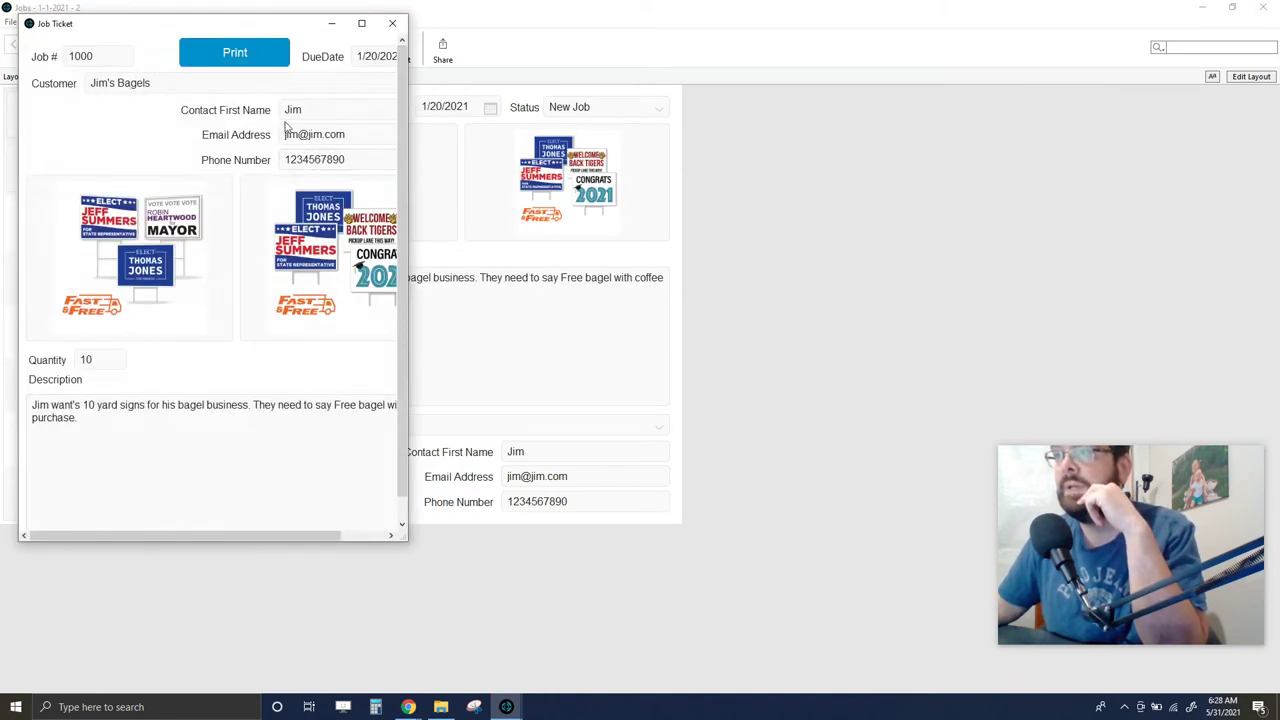
{"action": "left_click", "coordinate": [262, 57]}
{"action": "left_click", "coordinate": [332, 404]}
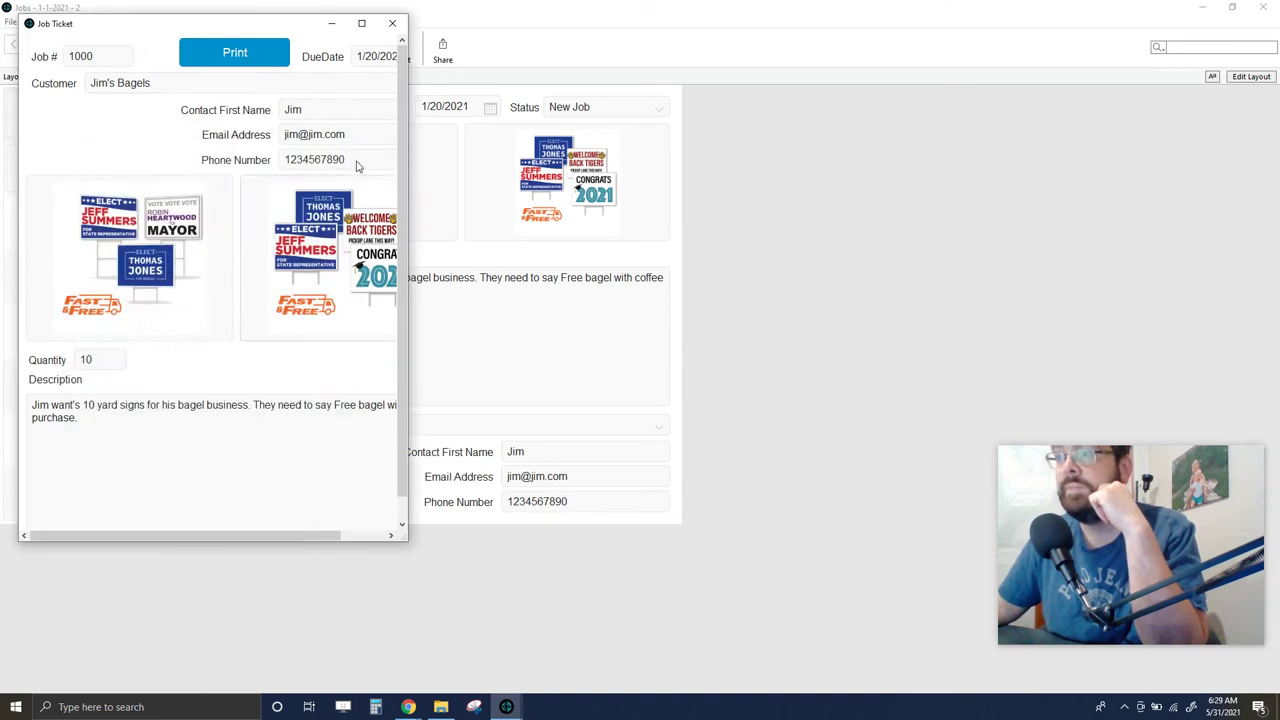
{"action": "left_click", "coordinate": [392, 23]}
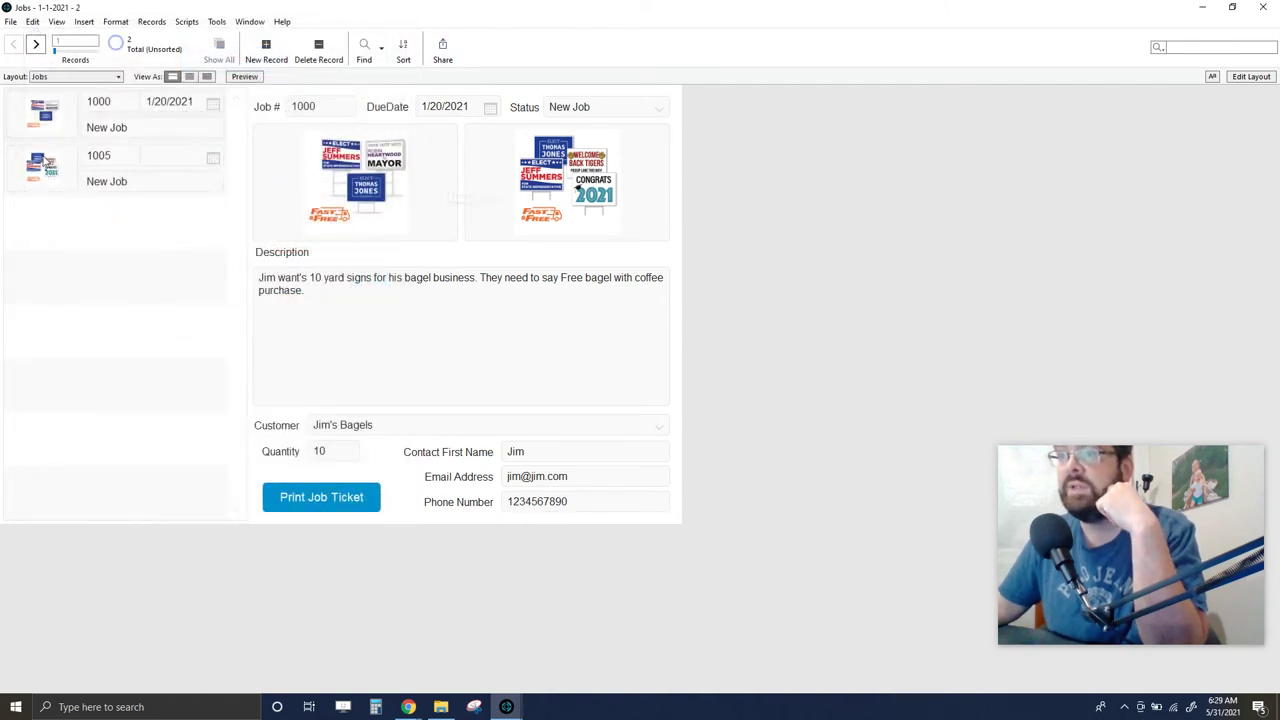
{"action": "left_click", "coordinate": [325, 504]}
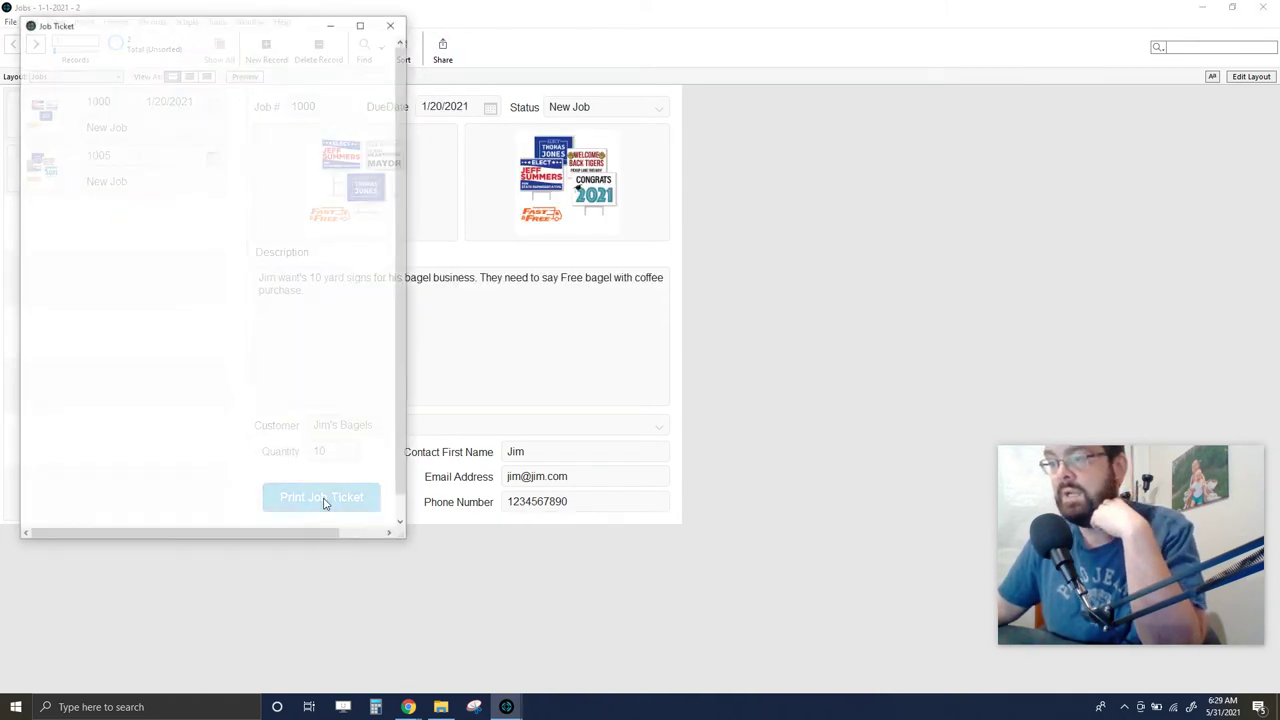
{"action": "left_click", "coordinate": [392, 23]}
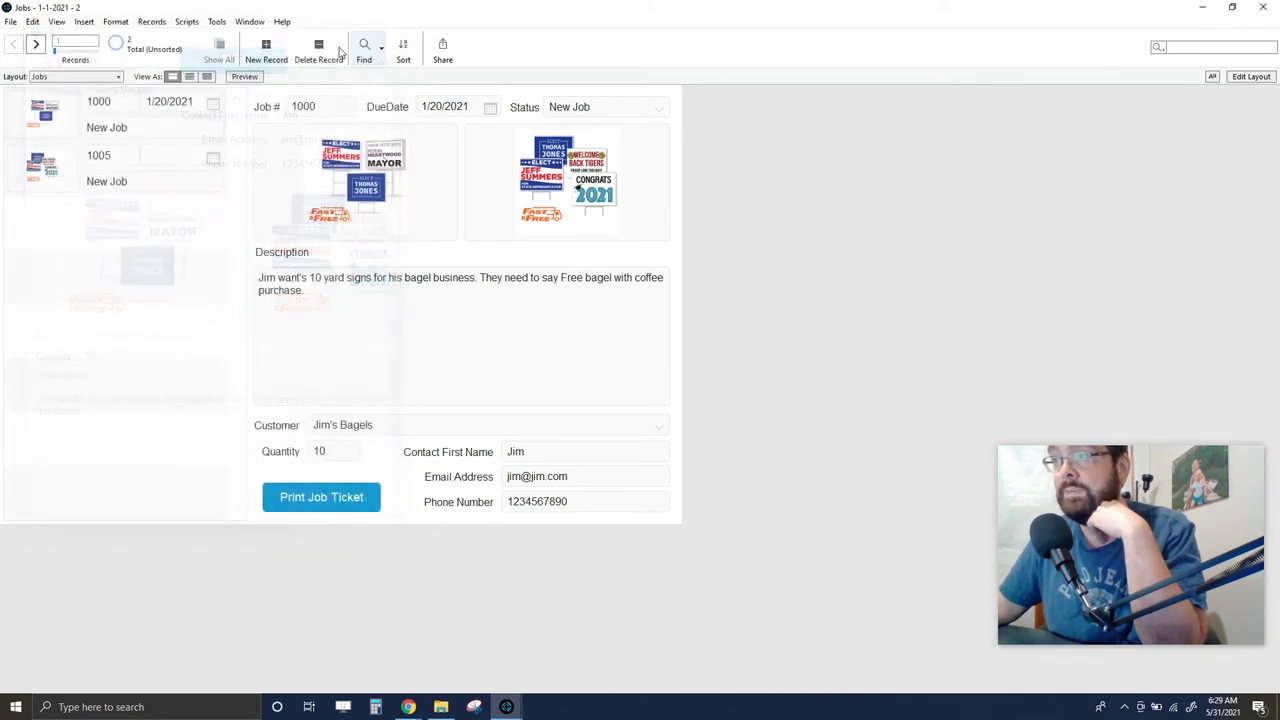
{"action": "left_click", "coordinate": [70, 177]}
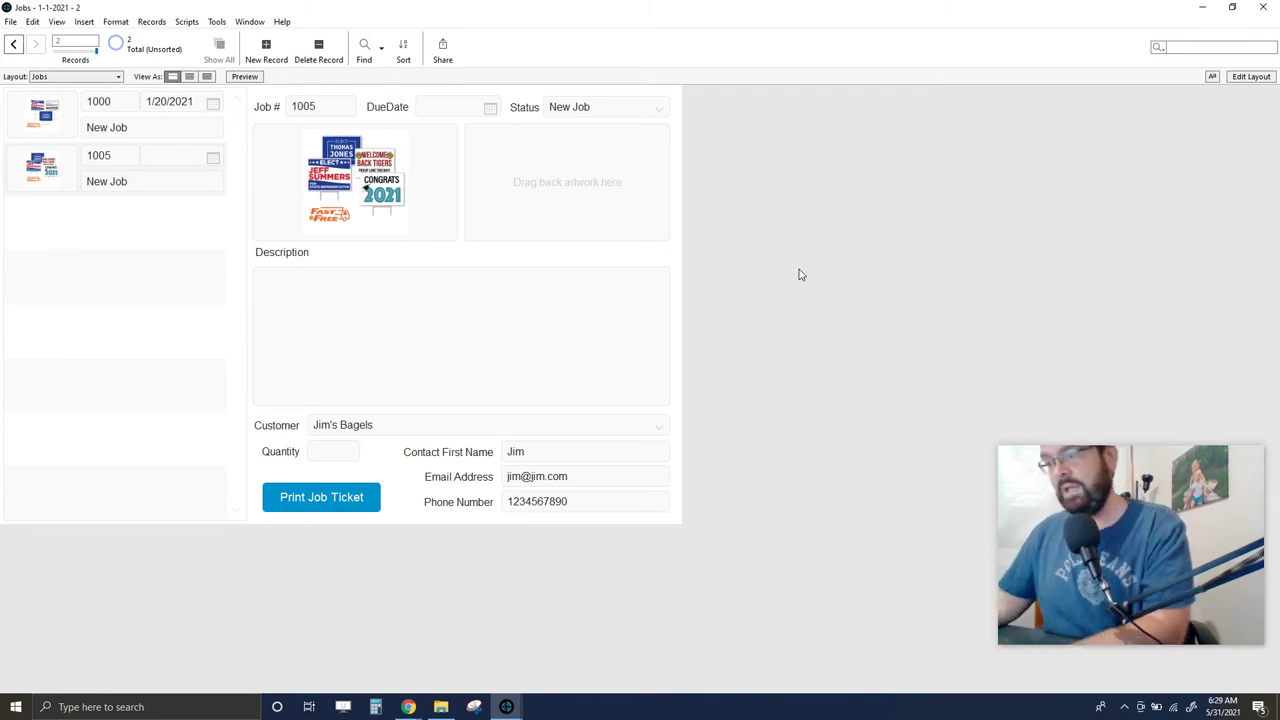
In Layout mode, open Button Setup for Print Job Ticket and view its action details
{"action": "left_click", "coordinate": [1250, 77]}
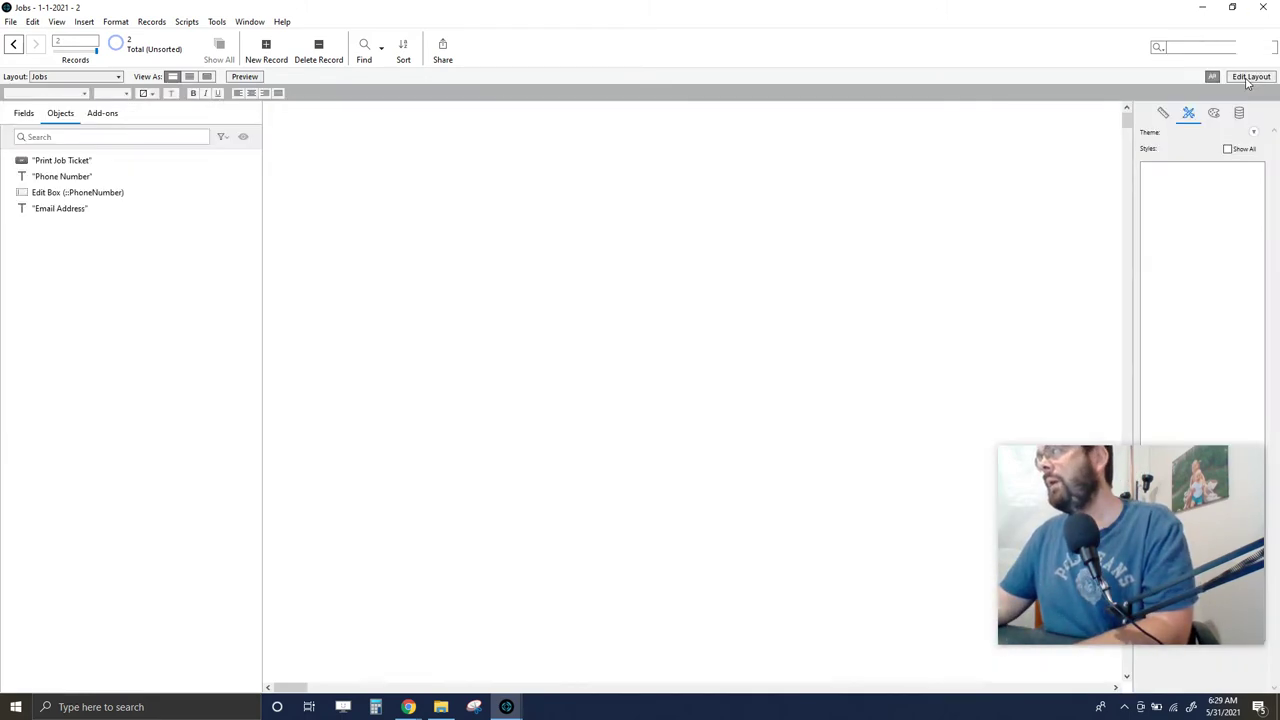
{"action": "left_click", "coordinate": [608, 515]}
{"action": "right_click", "coordinate": [608, 515]}
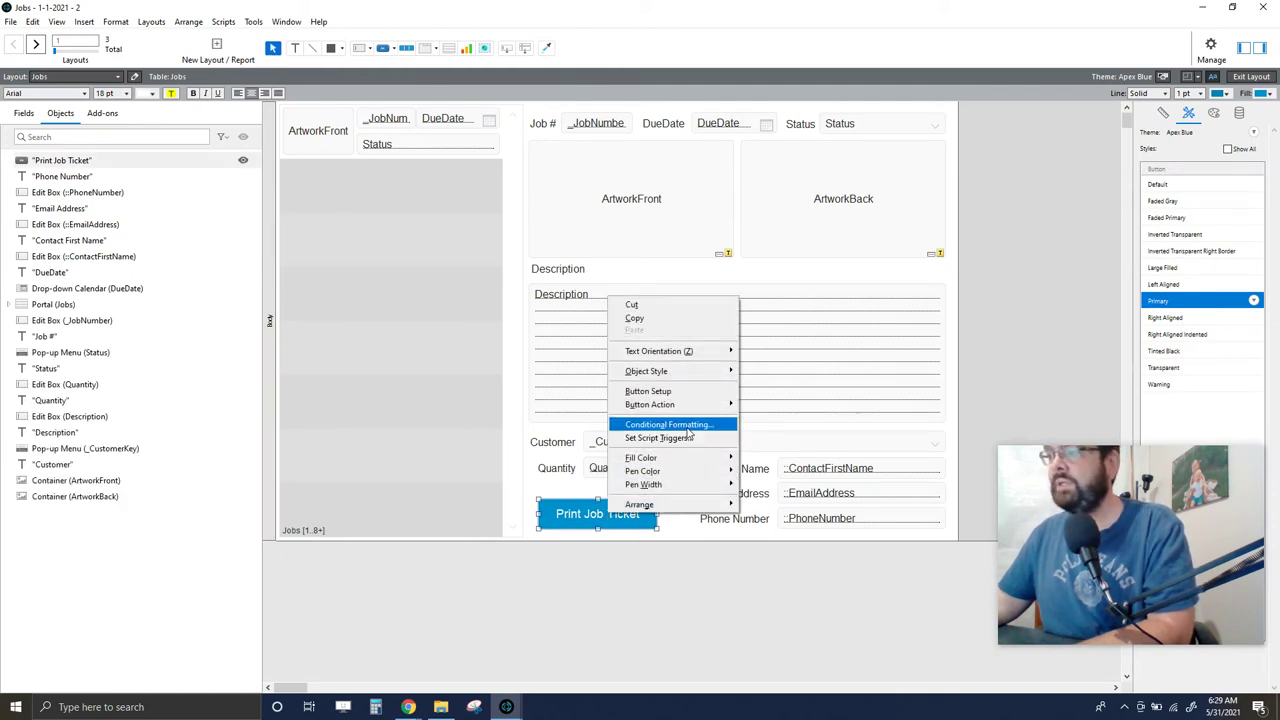
{"action": "left_click", "coordinate": [675, 391]}
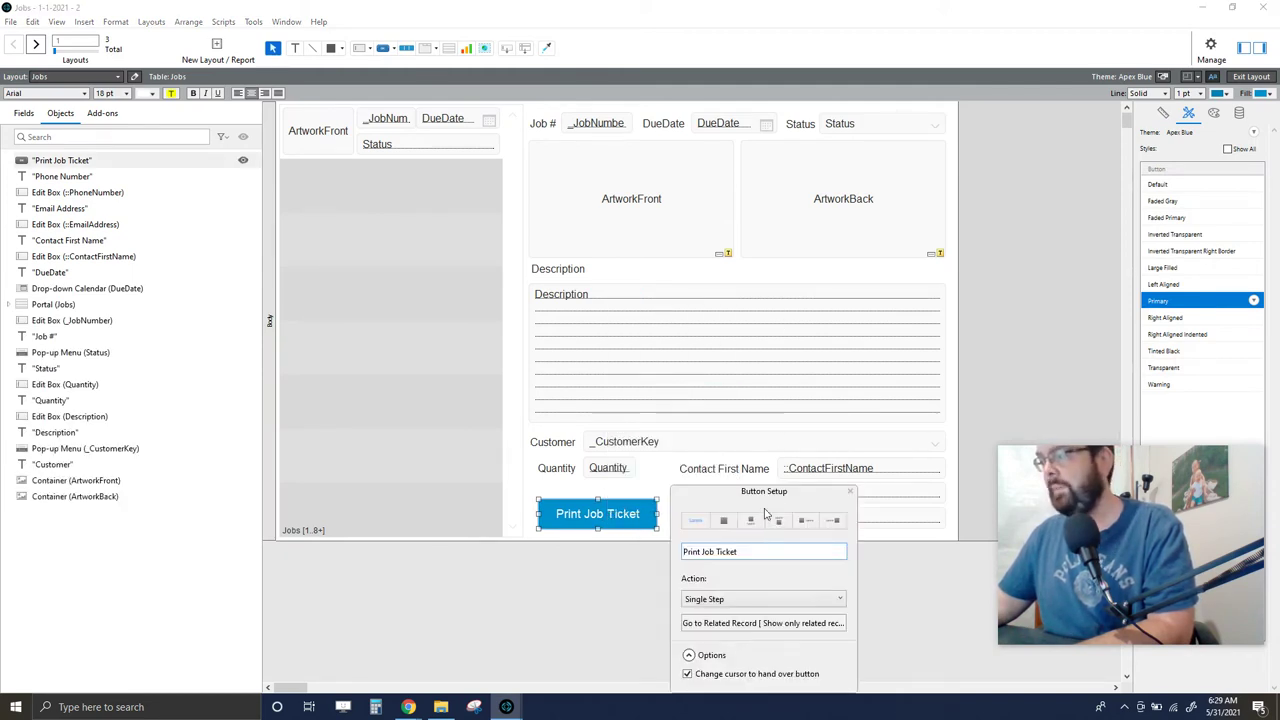
{"action": "left_click_drag", "start_coordinate": [740, 496], "coordinate": [506, 199]}
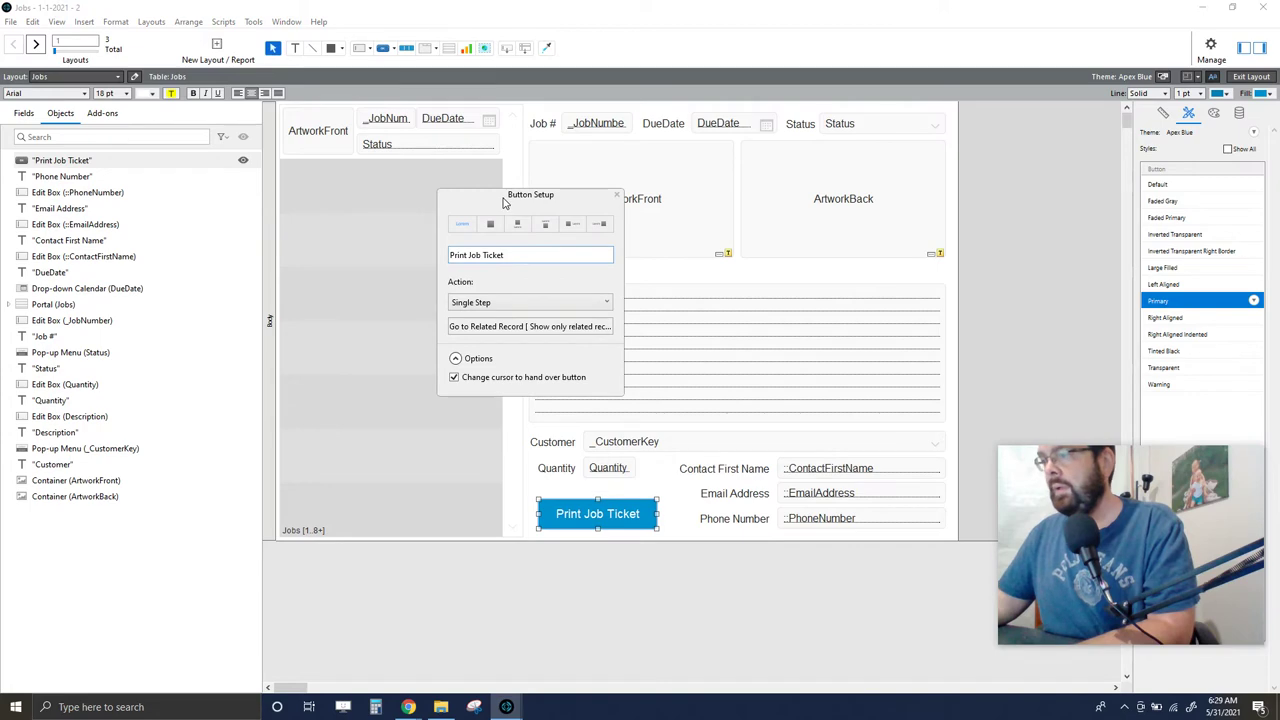
{"action": "left_click", "coordinate": [490, 326]}
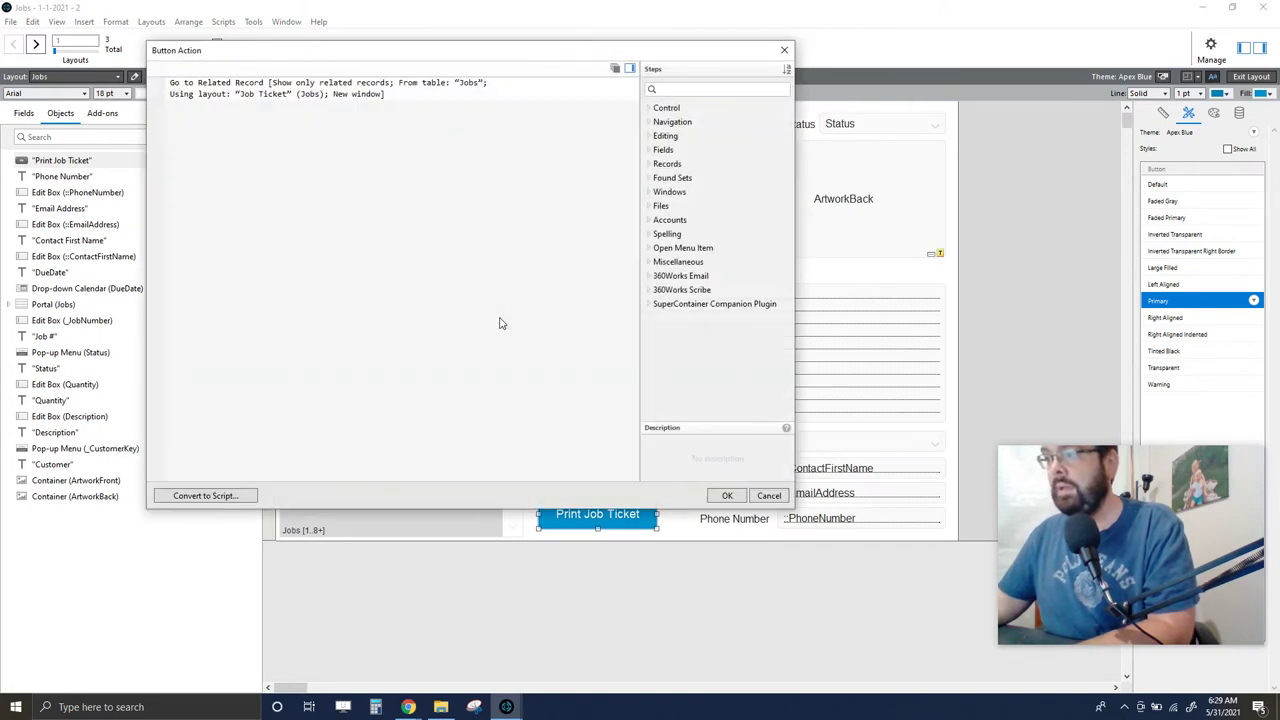
Convert the action to a script named 'Print Job Ticket and Close', then save layout
{"action": "left_click", "coordinate": [205, 496]}
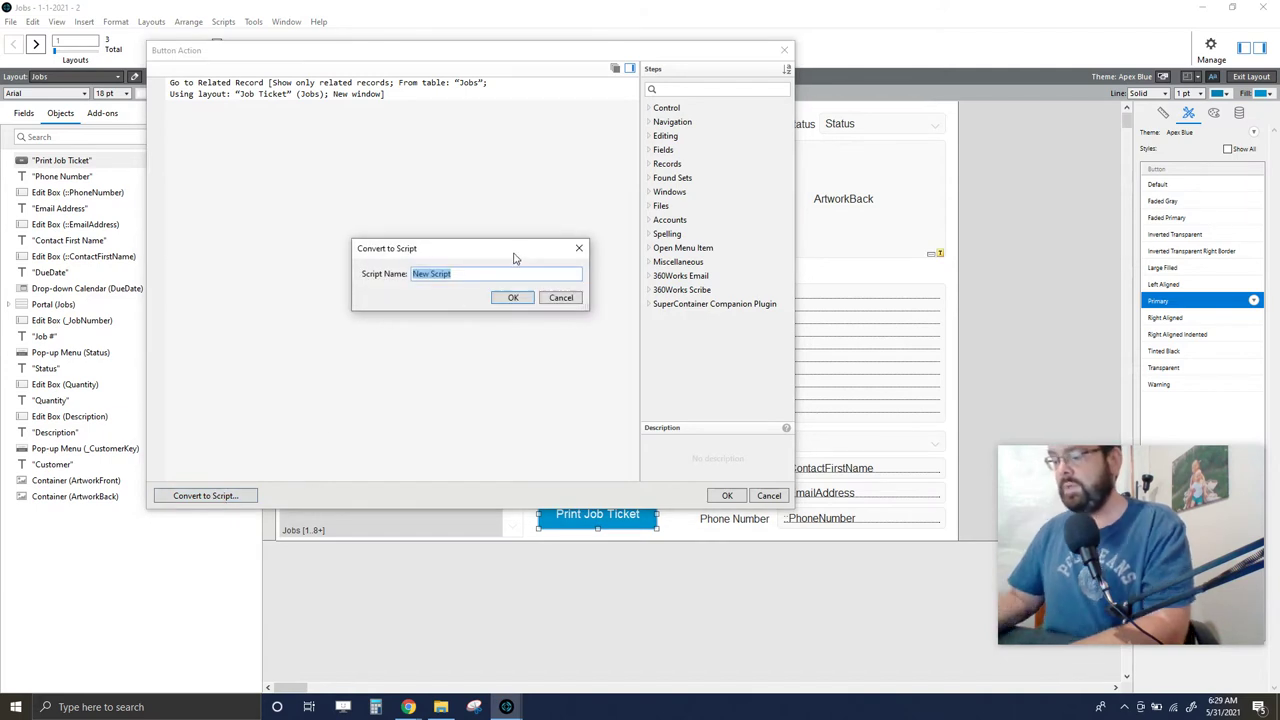
{"action": "type", "text": "Print Jo"}
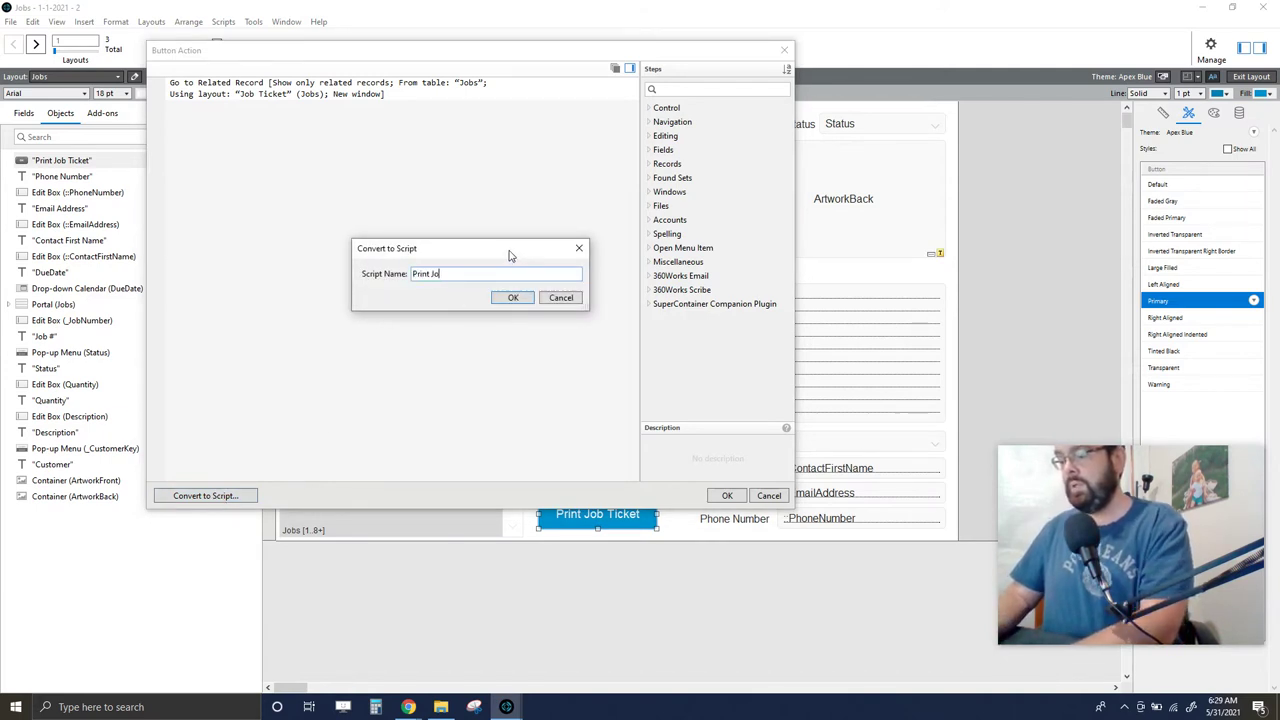
{"action": "type", "text": "b Ticket and "}
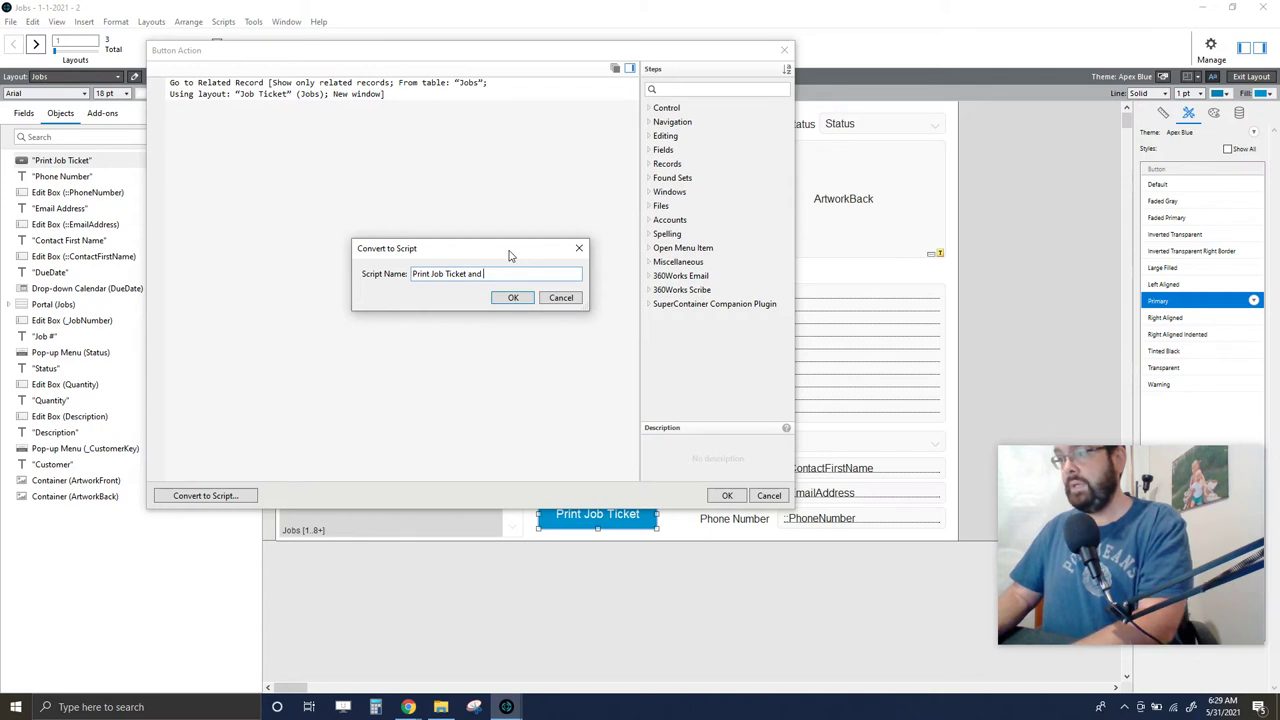
{"action": "type", "text": "Close"}
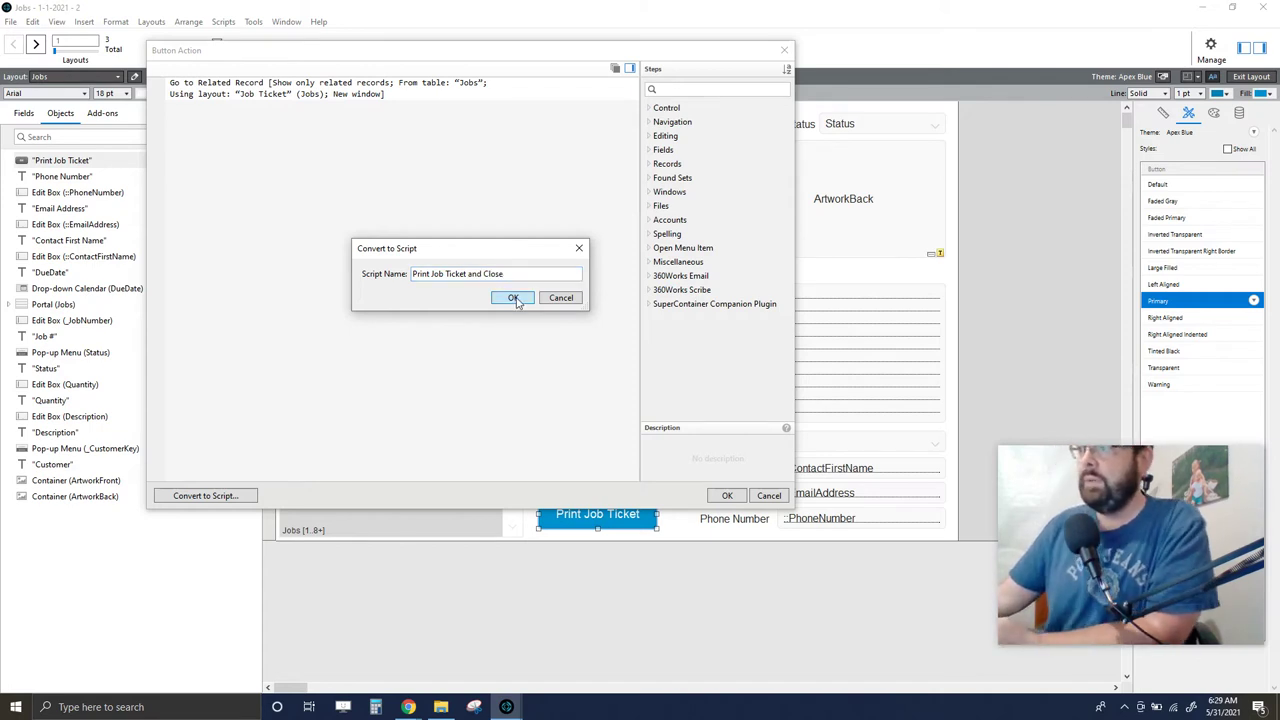
{"action": "left_click", "coordinate": [513, 297]}
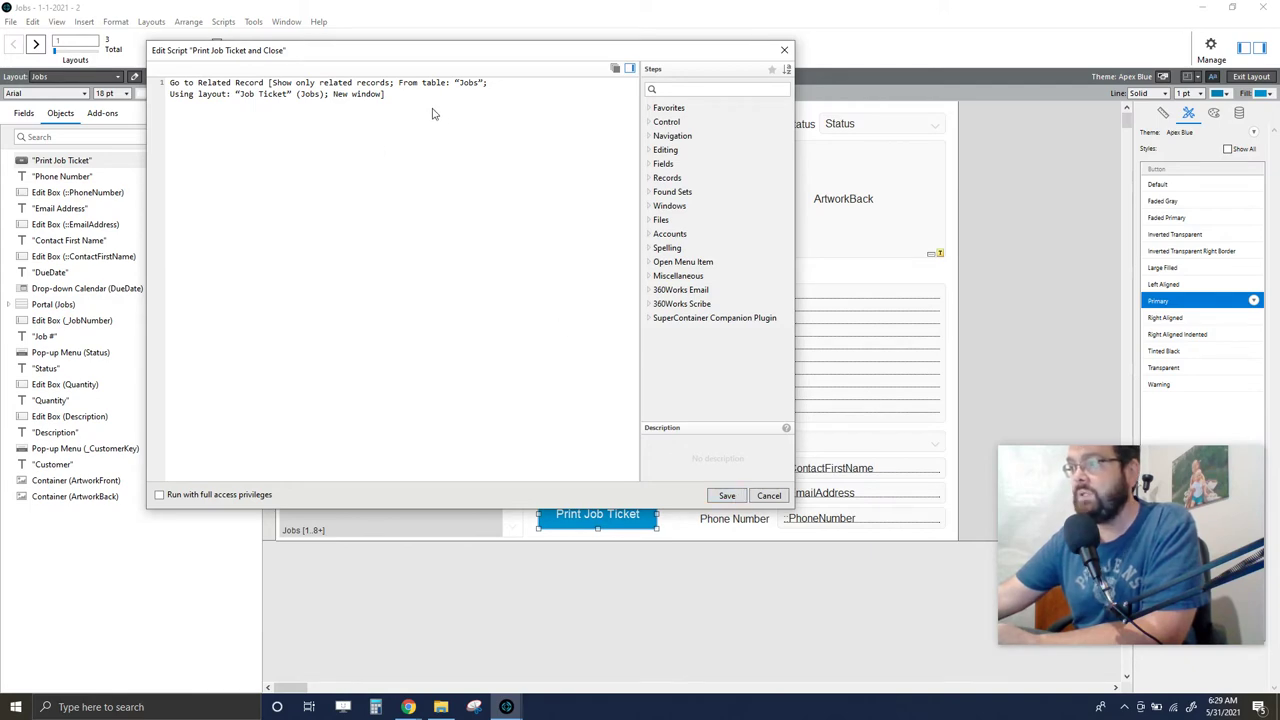
{"action": "left_click_drag", "start_coordinate": [347, 45], "coordinate": [380, 64]}
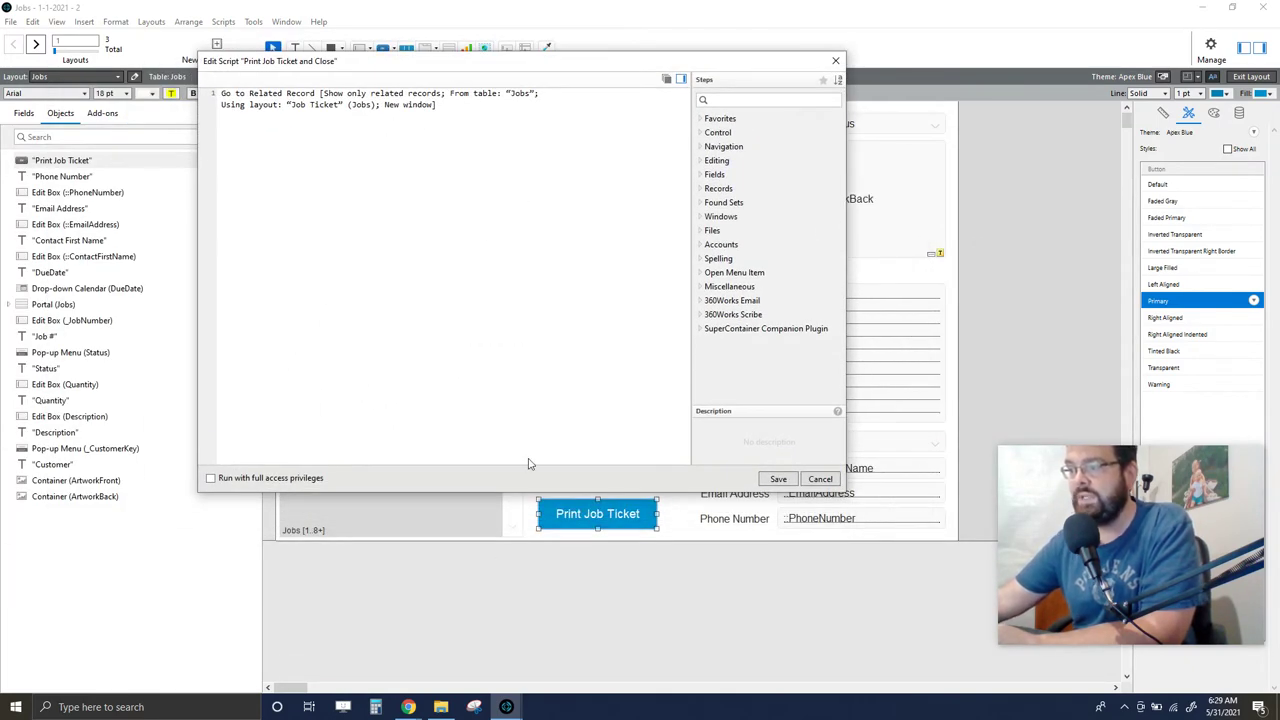
{"action": "left_click", "coordinate": [778, 479]}
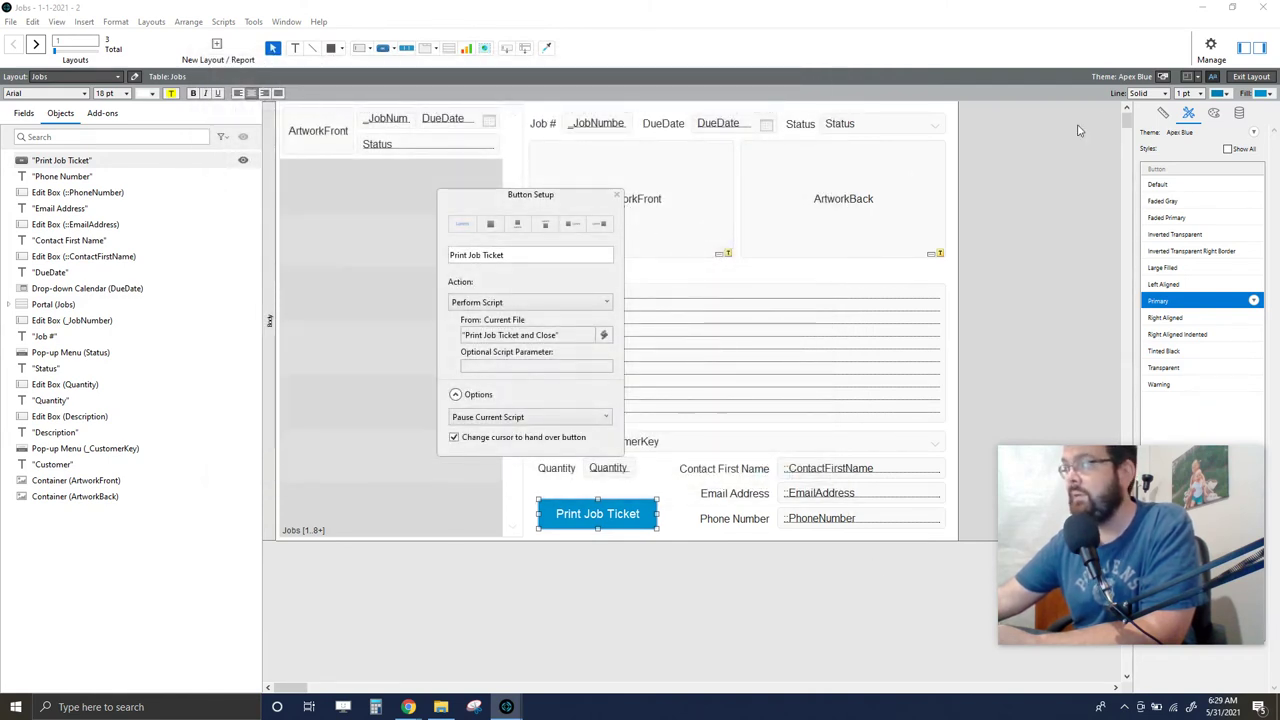
{"action": "left_click", "coordinate": [1250, 76]}
{"action": "left_click", "coordinate": [702, 367]}
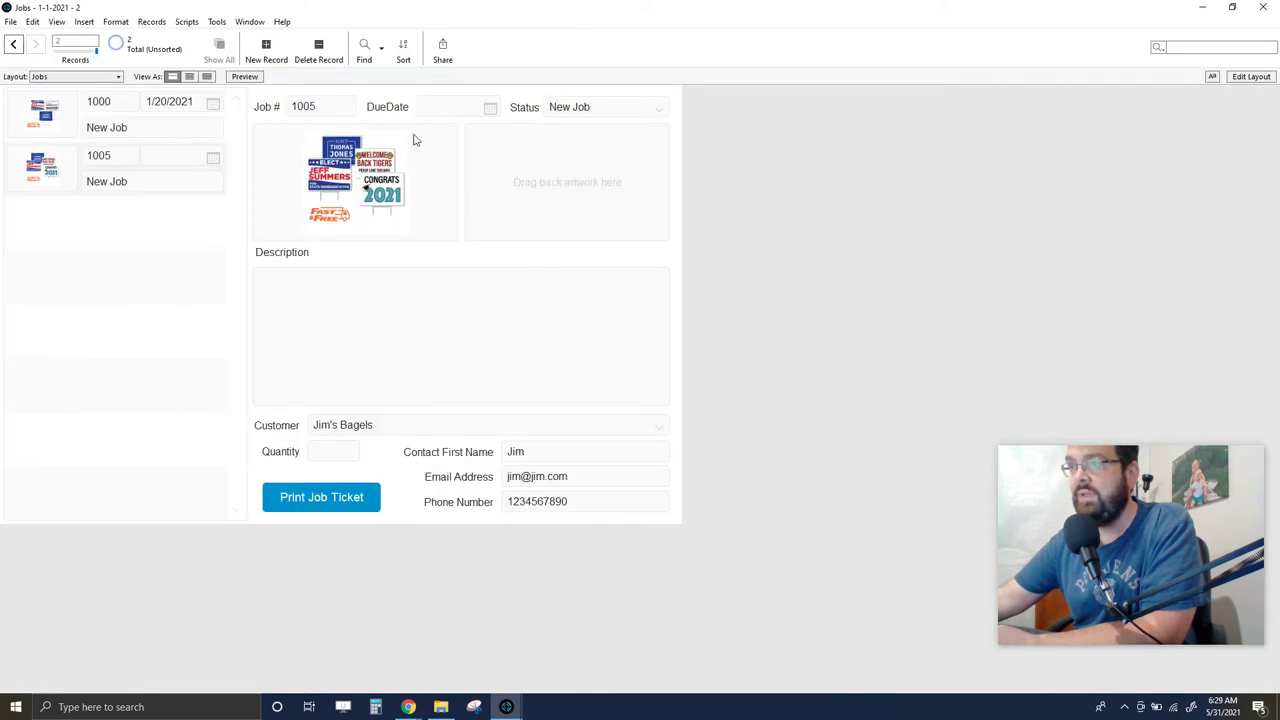
Open the Print Job Ticket and Close script from the Scripts for Buttons folder
{"action": "left_click", "coordinate": [186, 21]}
{"action": "left_click", "coordinate": [193, 38]}
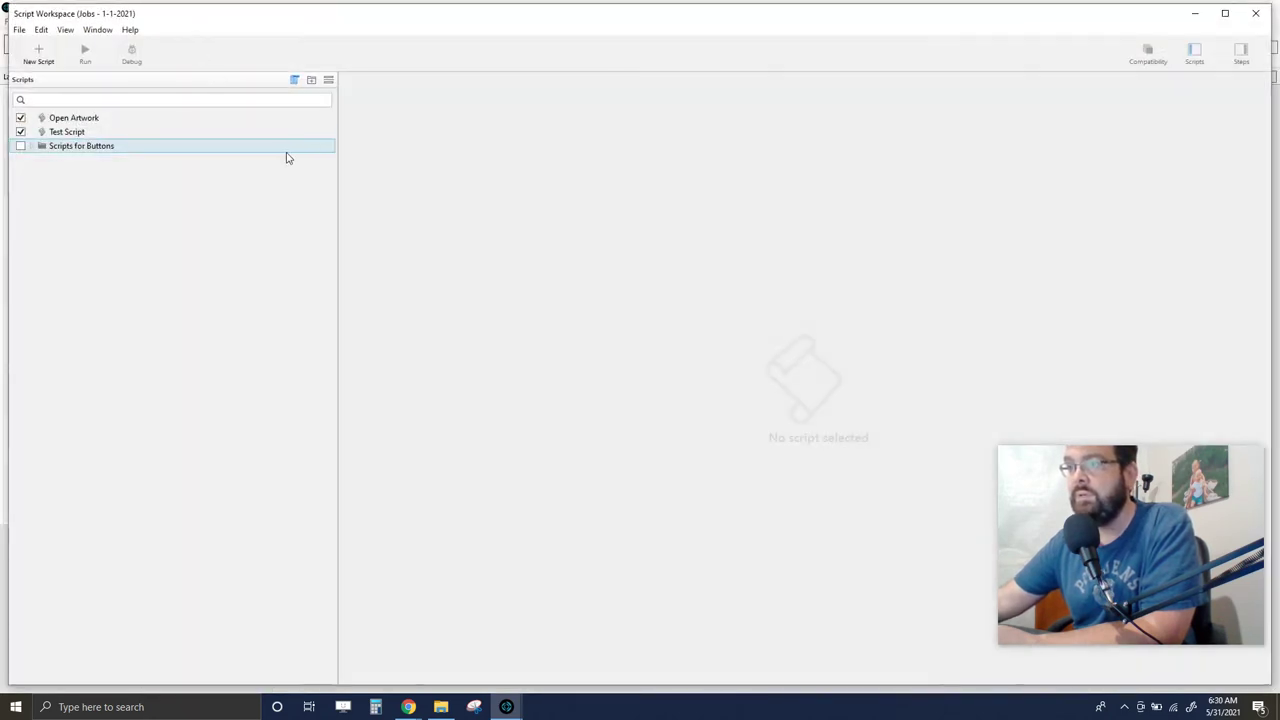
{"action": "left_click", "coordinate": [31, 147]}
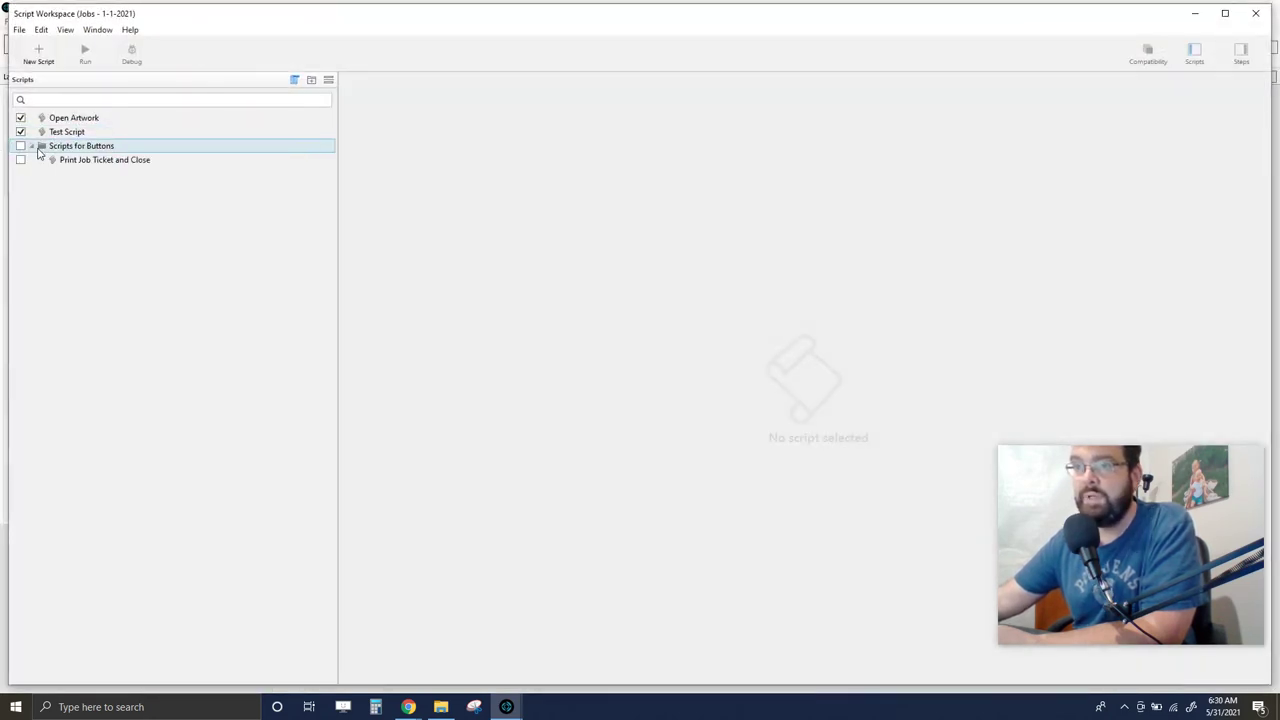
{"action": "left_click", "coordinate": [80, 161]}
Add # comment lines at the top and move Go to Related Record below them
{"action": "left_click", "coordinate": [410, 98]}
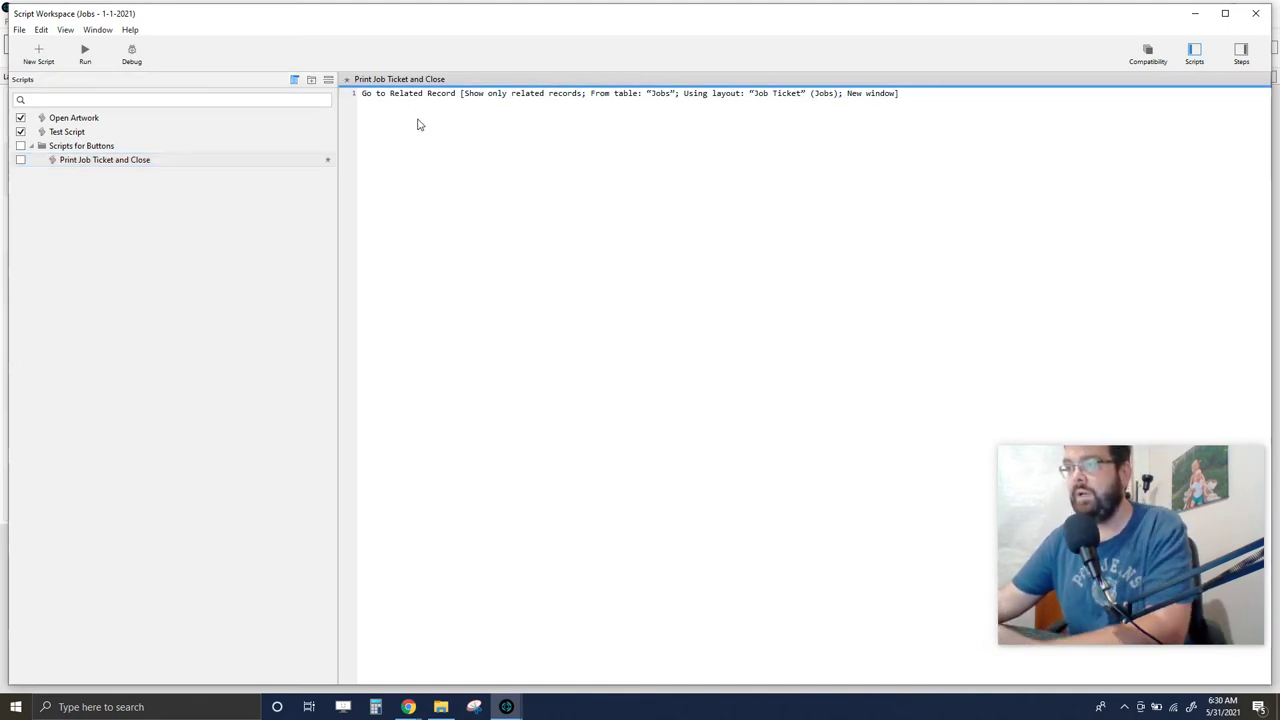
{"action": "key", "text": "Return"}
{"action": "key", "text": "Return"}
{"action": "key", "text": "Return"}
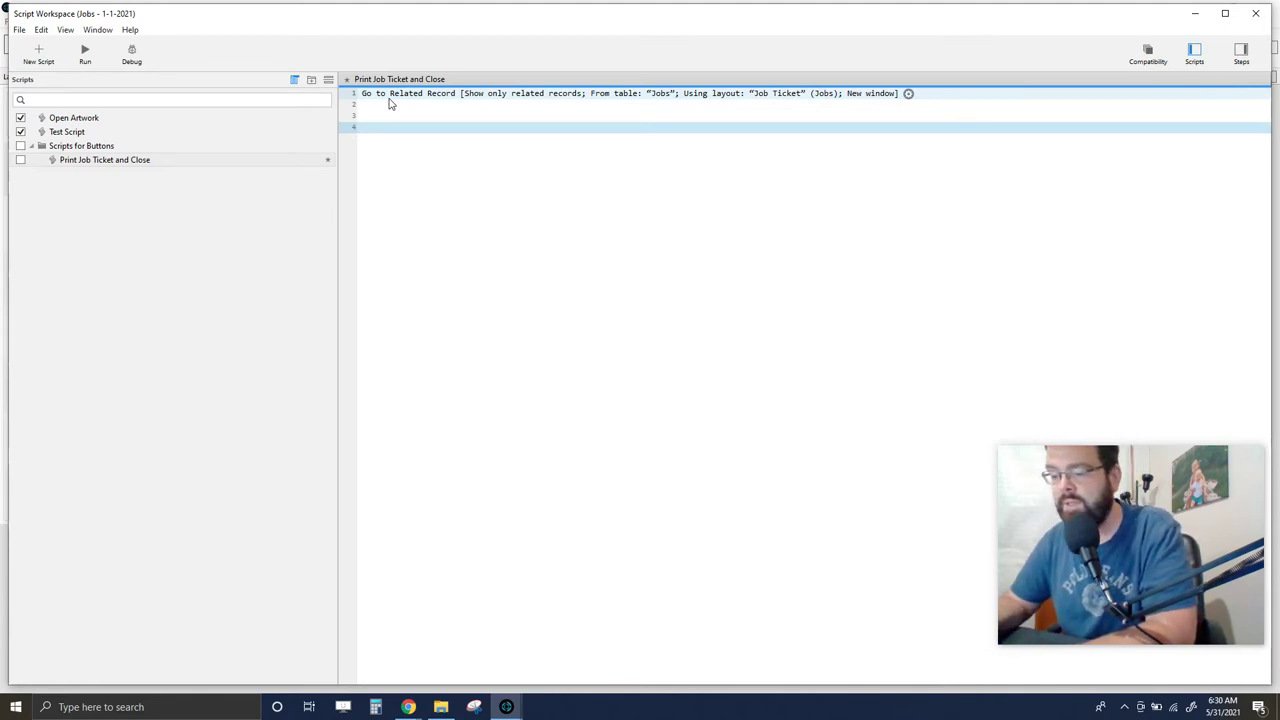
{"action": "type", "text": "# Gene 5/31/21"}
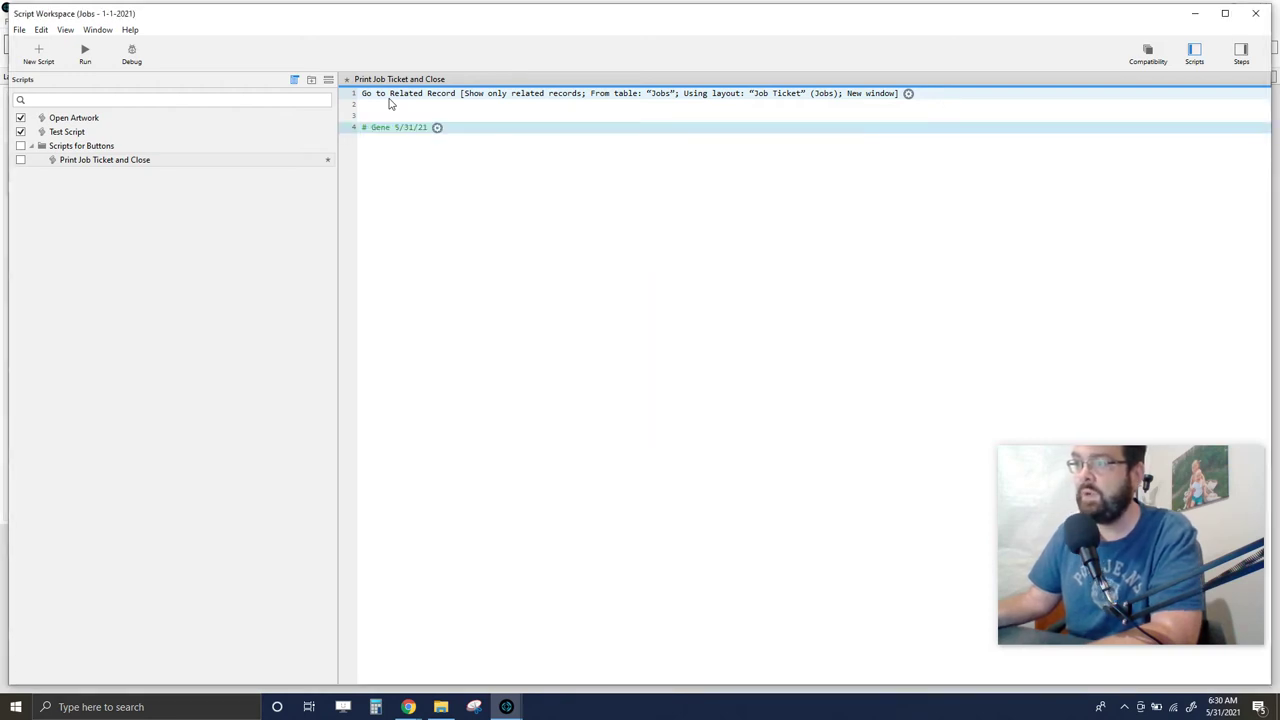
{"action": "left_click", "coordinate": [374, 130]}
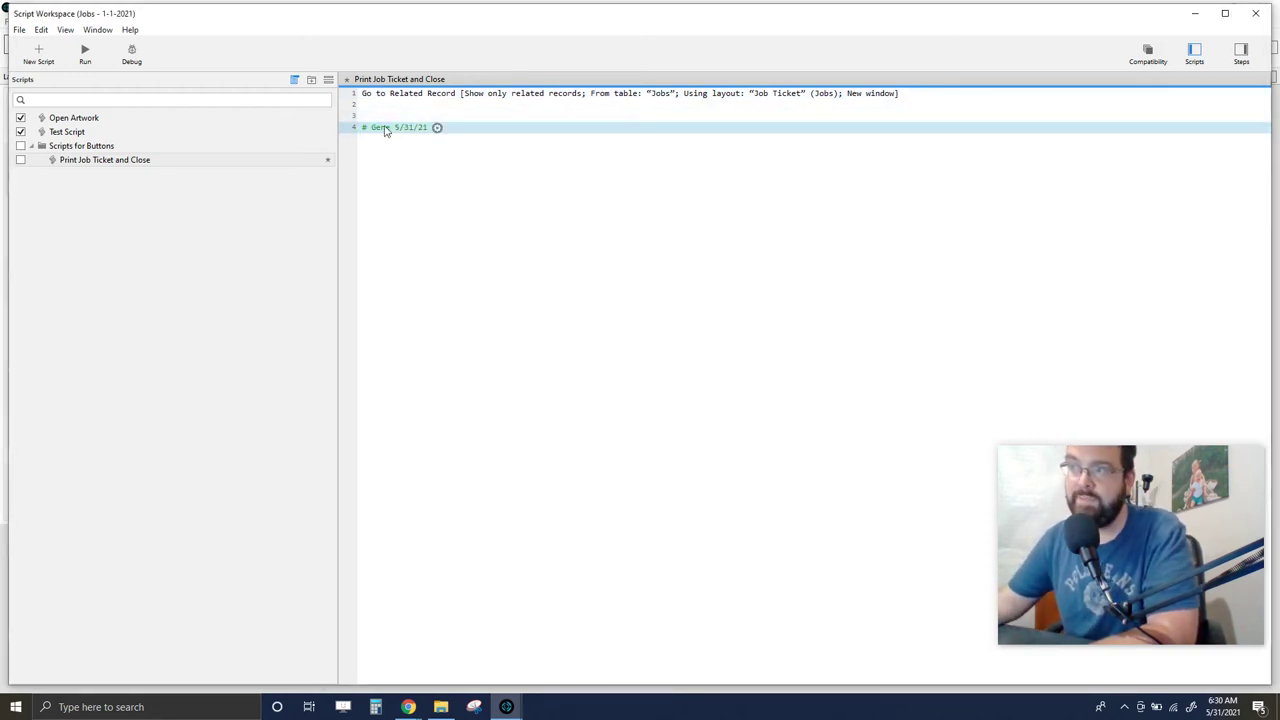
{"action": "left_click", "coordinate": [386, 106]}
{"action": "left_click", "coordinate": [391, 96]}
{"action": "left_click_drag", "start_coordinate": [393, 98], "coordinate": [392, 128]}
{"action": "left_click", "coordinate": [392, 119]}
{"action": "key", "text": "Return"}
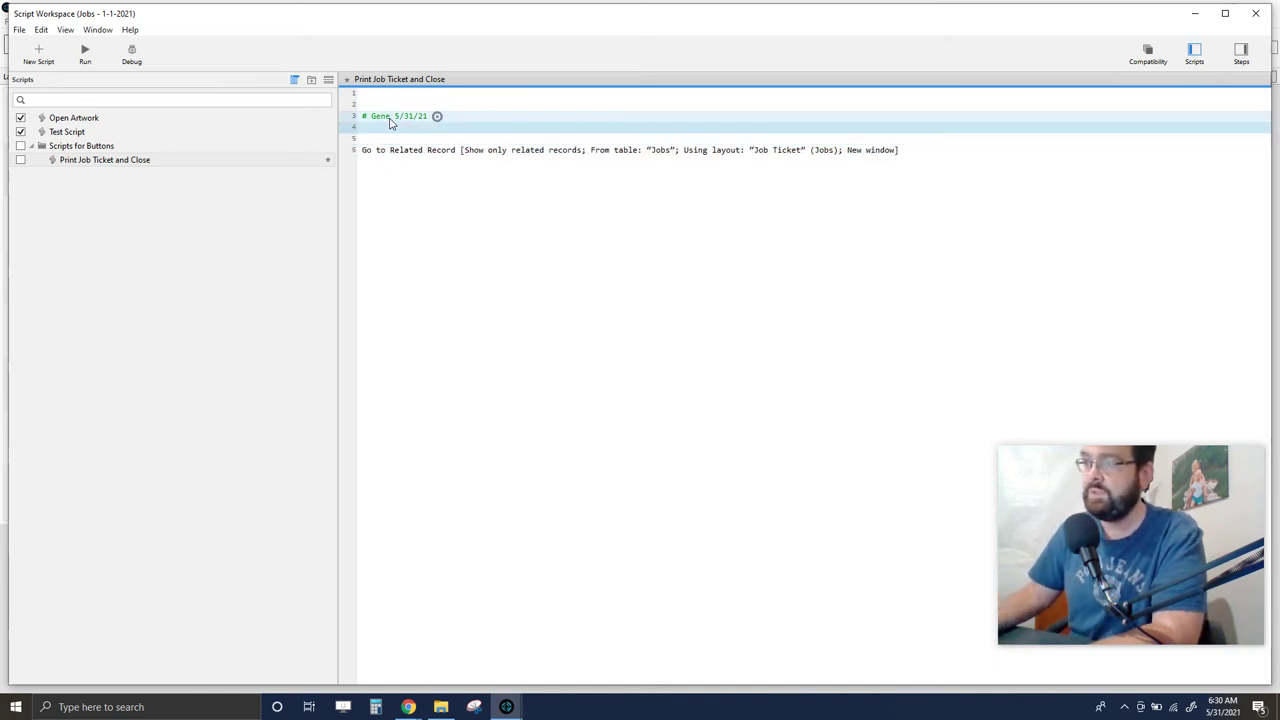
{"action": "type", "text": "#"}
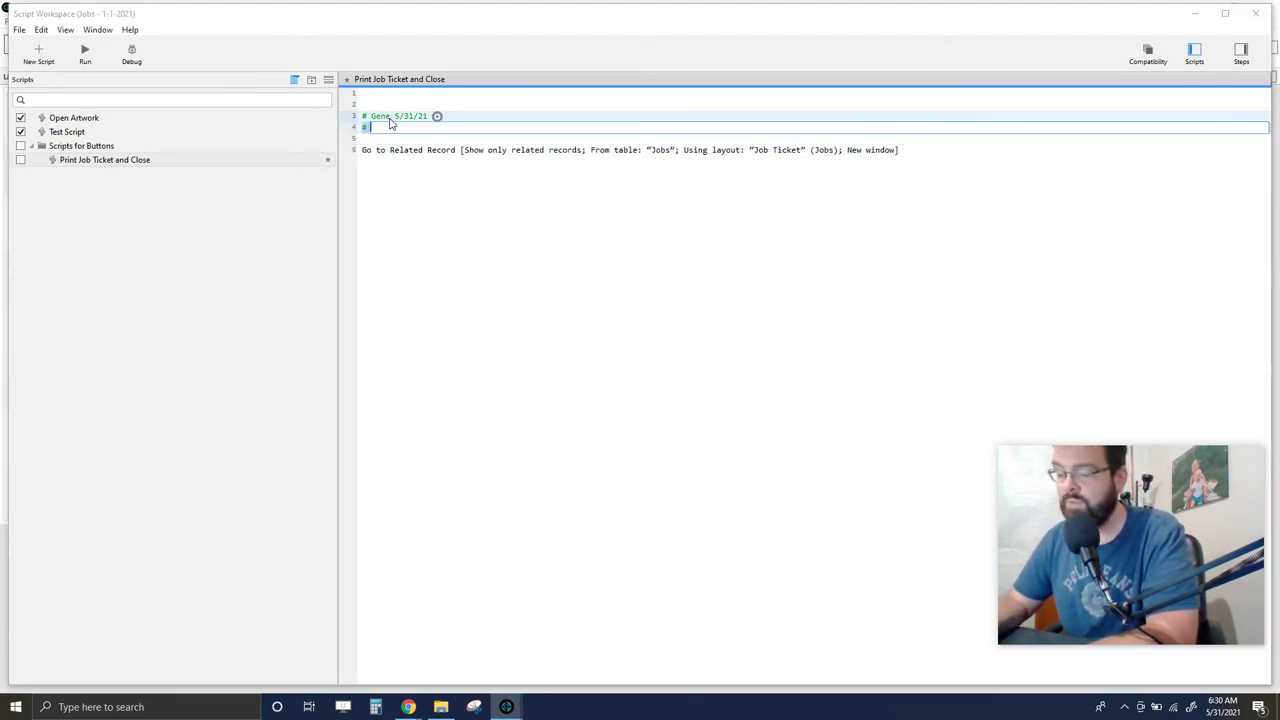